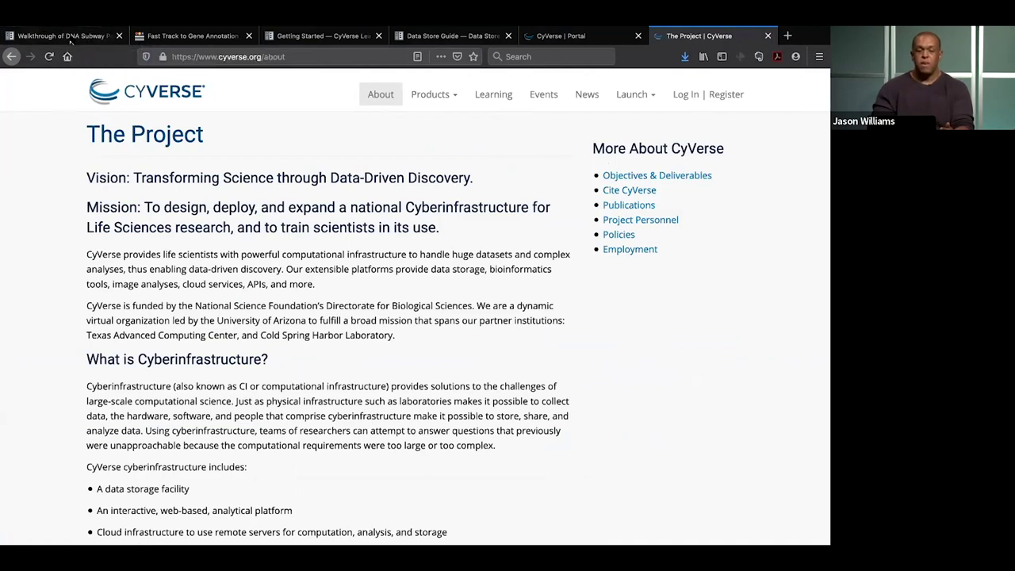
Switch to the DNA Subway Purple Line walkthrough page and take the browser window out of full screen
click(68, 37)
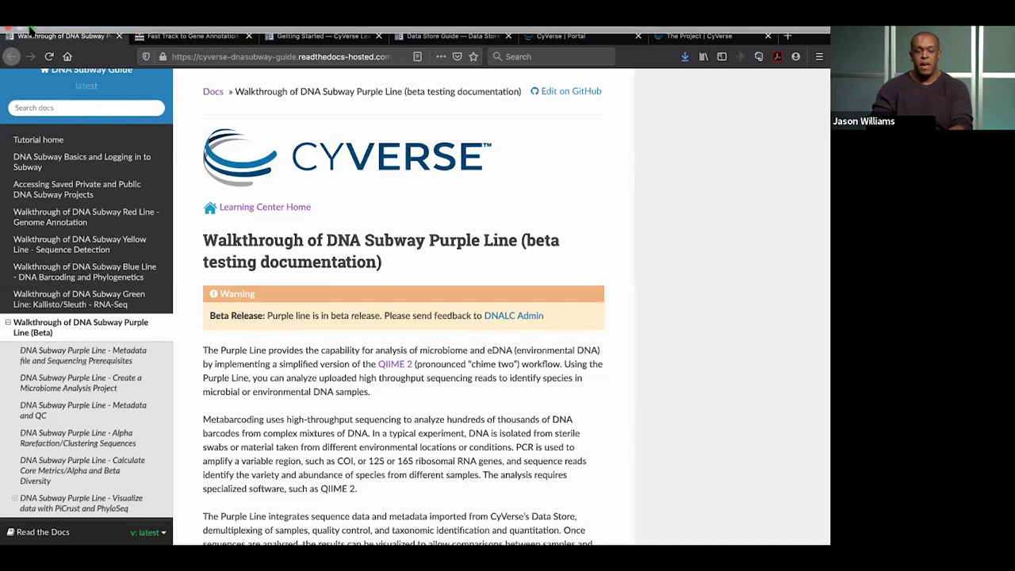
mouse_move(29, 29)
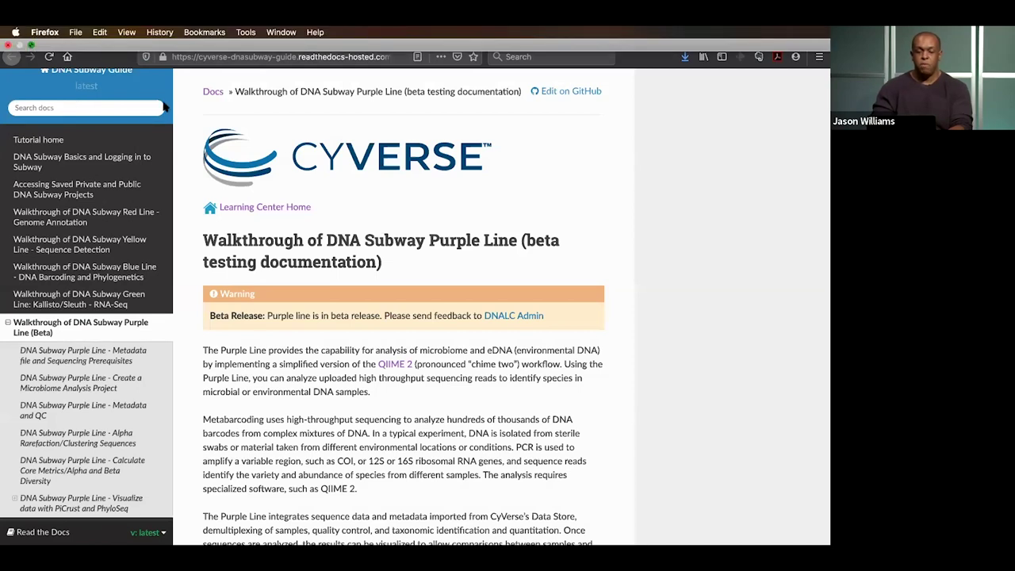
click(30, 45)
drag(138, 246, 59, 74)
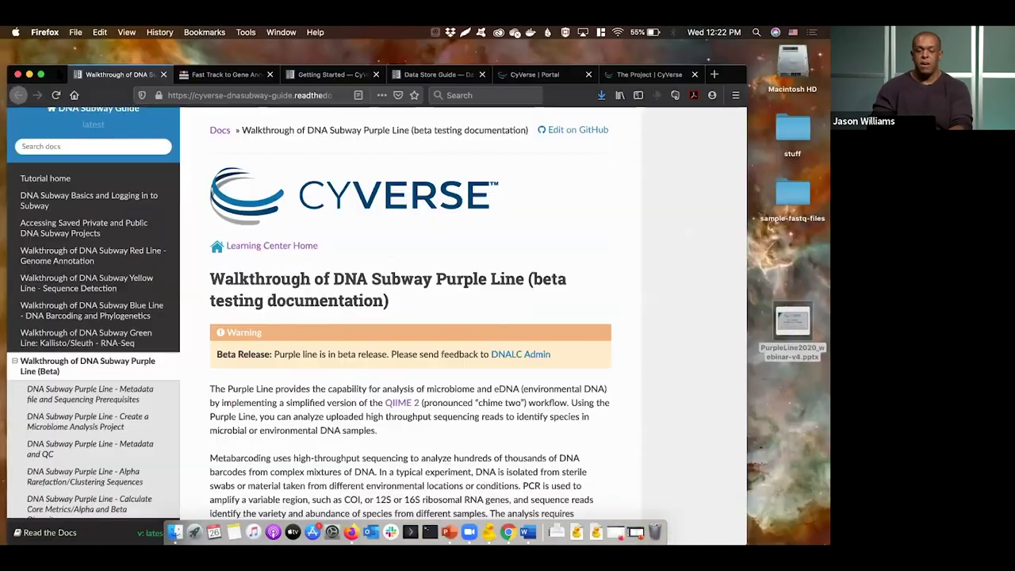
Load learning.cyverse.org in the browser tab that holds the CyVerse user portal
click(535, 73)
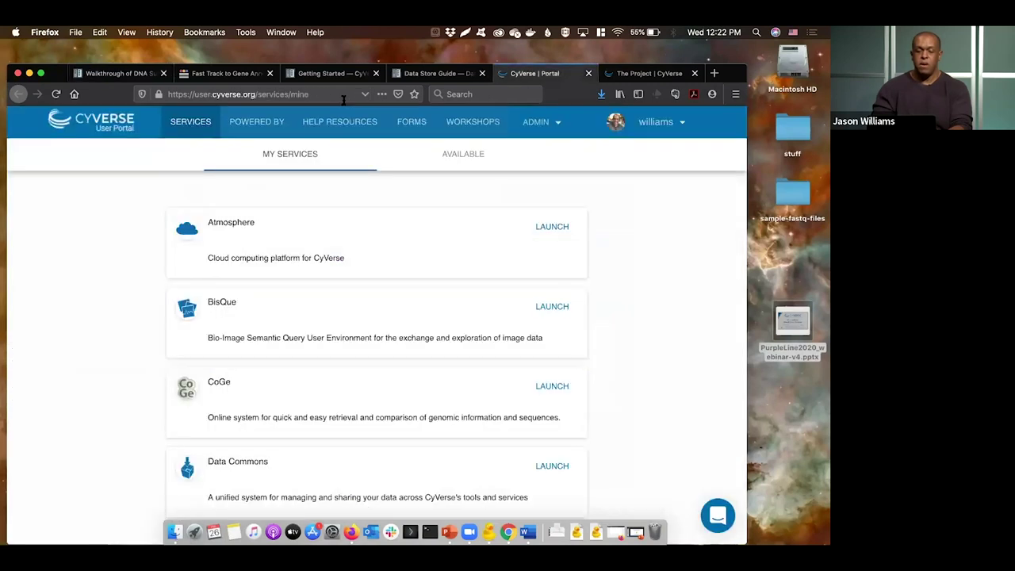
text(learning.cyverse.org/)
key(Return)
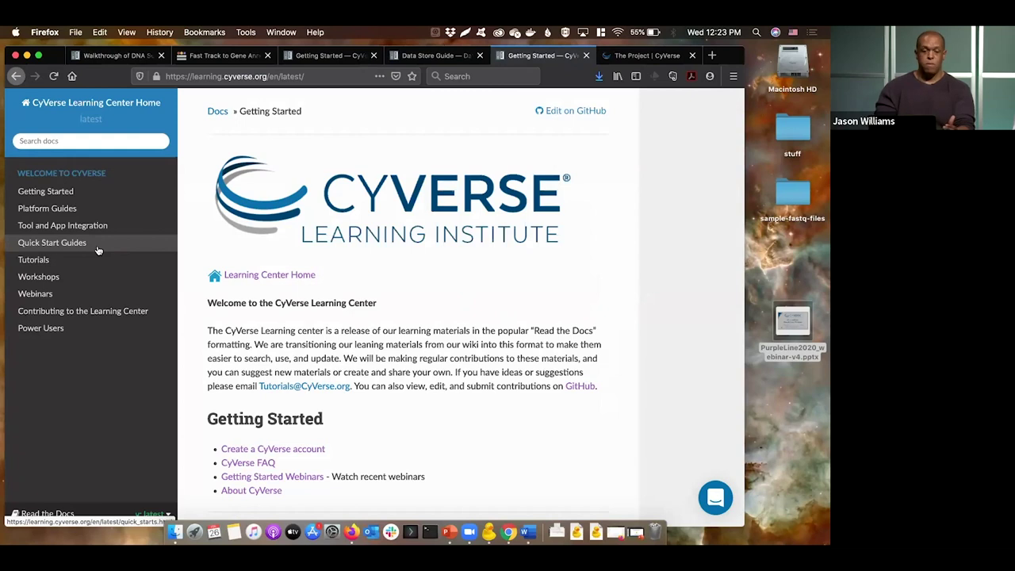
Open the Data Store Guide from the Data Store section of the Platform Guides
click(65, 208)
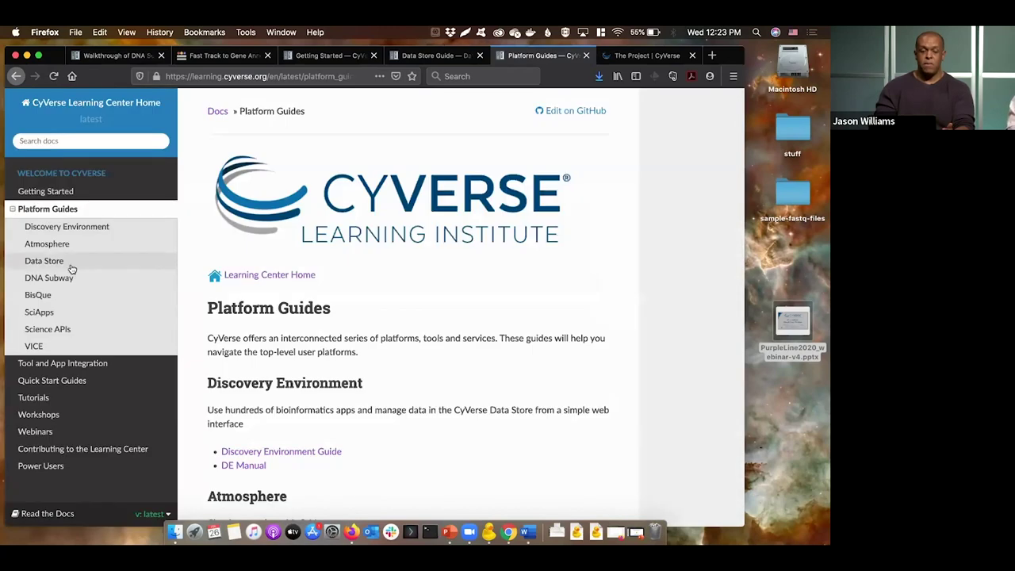
click(70, 265)
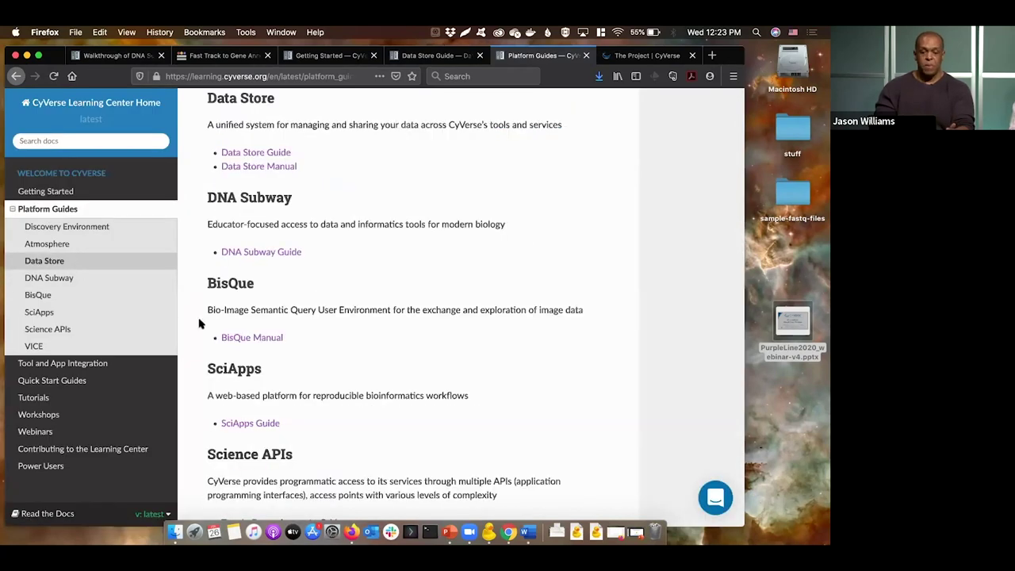
click(275, 154)
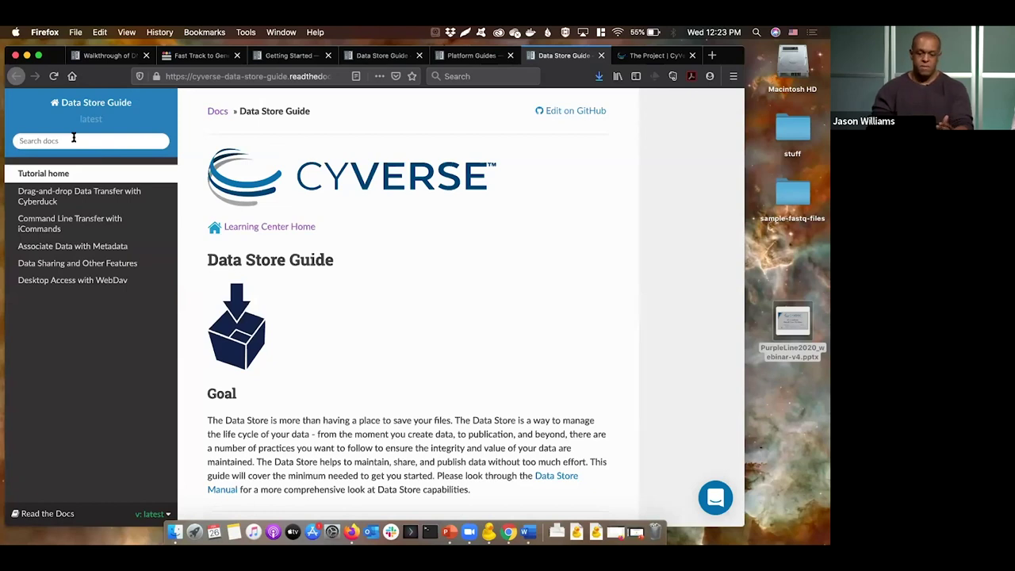
Open the guide's "Download and first-time configuration of Cyberduck" section from its contents list
click(74, 138)
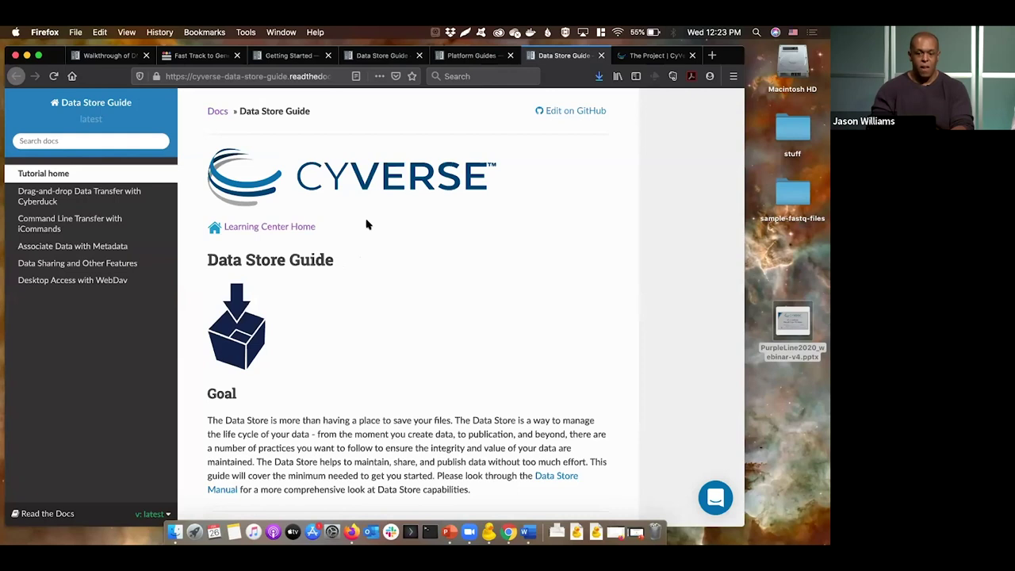
scroll(367, 222, down, 5)
scroll(367, 225, down, 1)
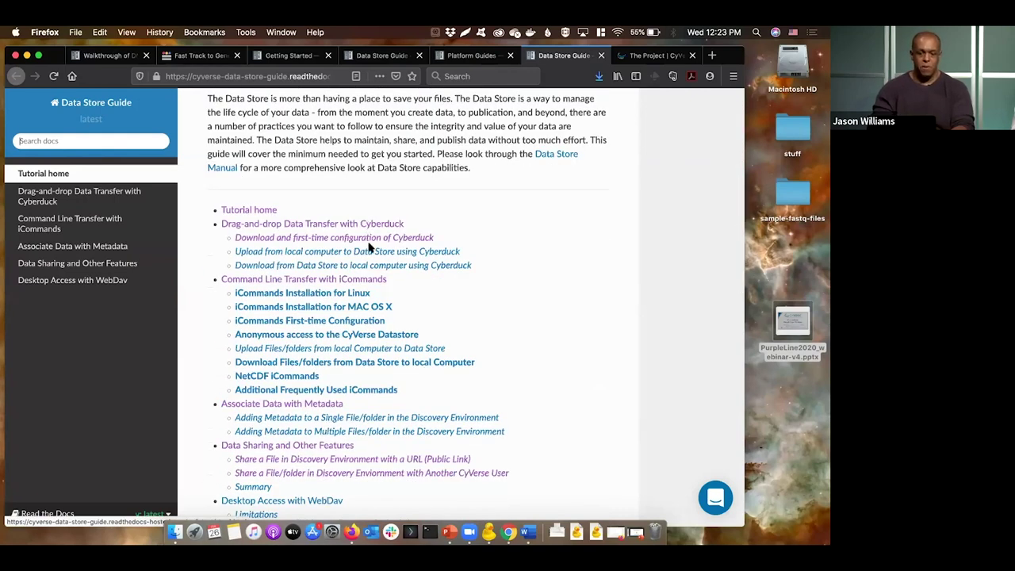
click(376, 237)
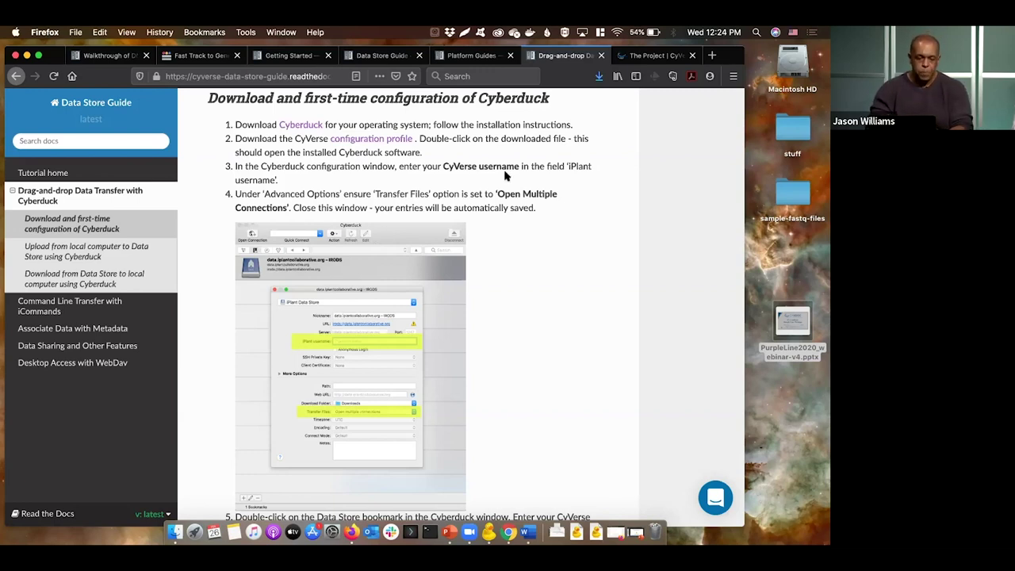
Try to open the Cyberduck website in a new tab from the download link in the configuration instructions
scroll(505, 176, up, 3)
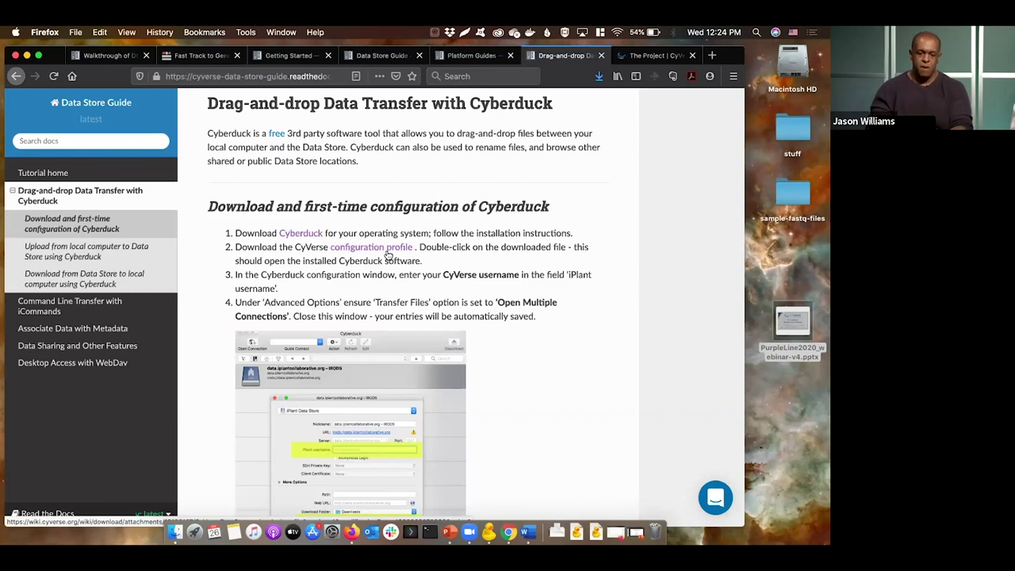
right_click(300, 235)
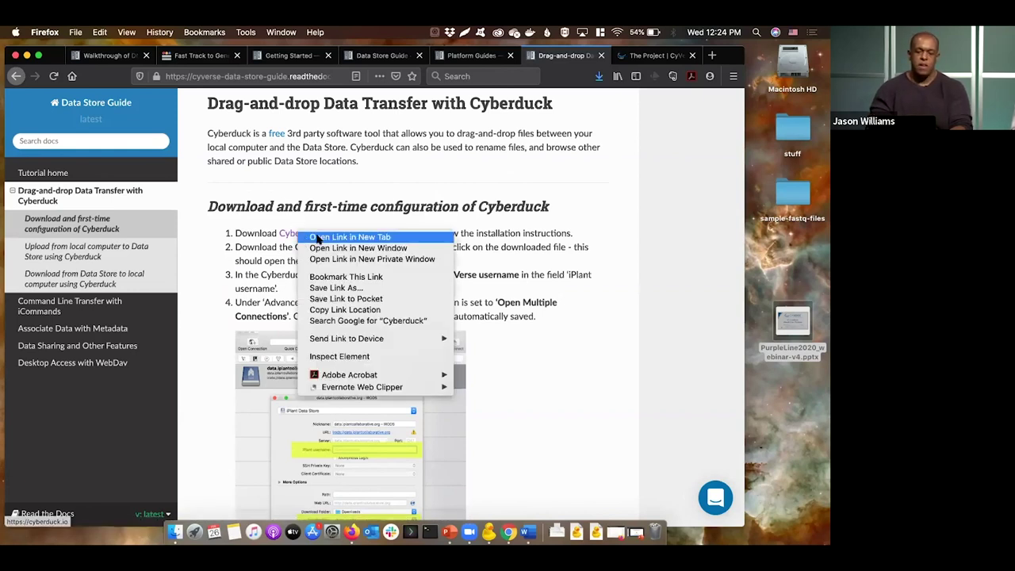
click(337, 237)
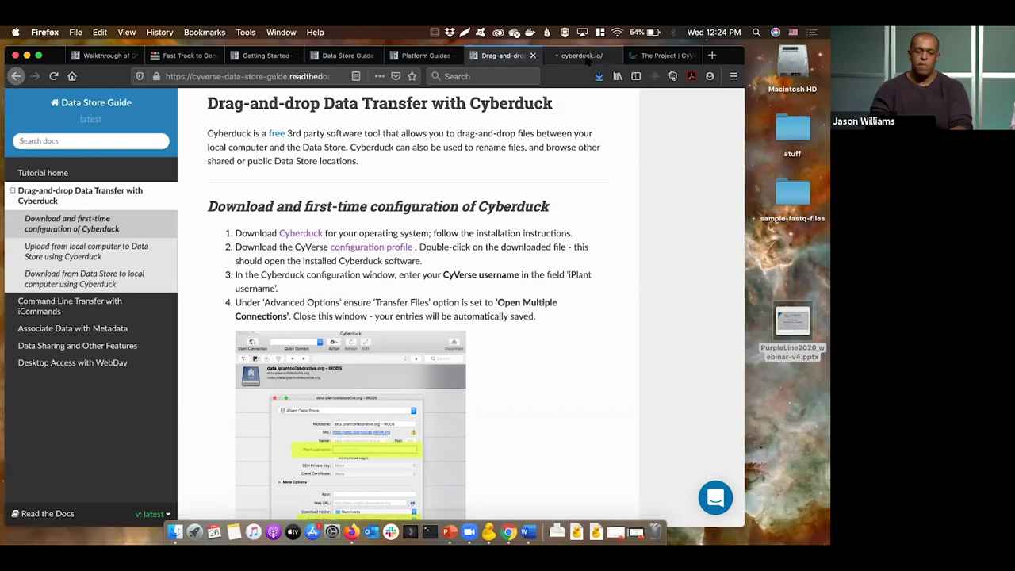
click(585, 59)
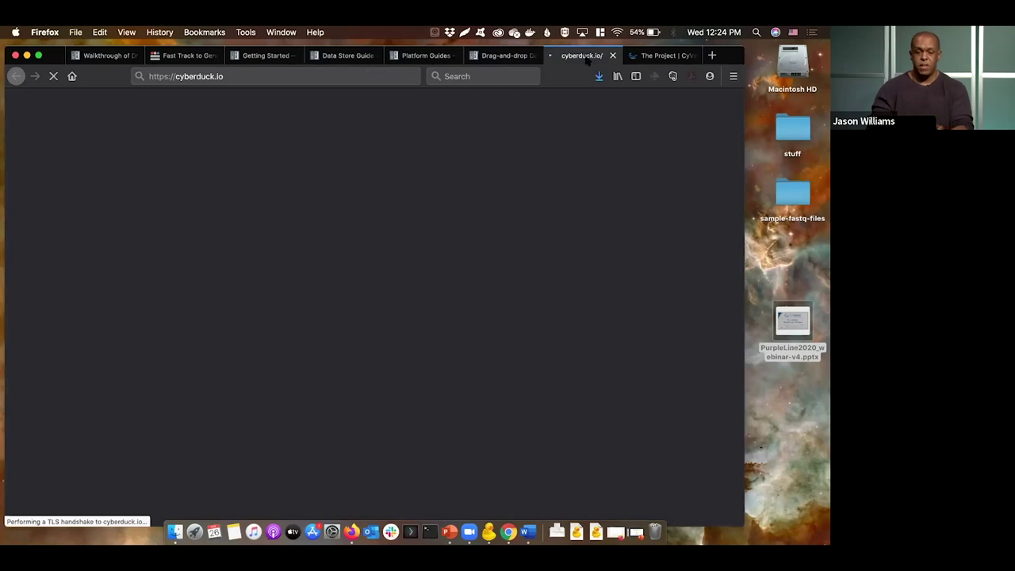
click(348, 76)
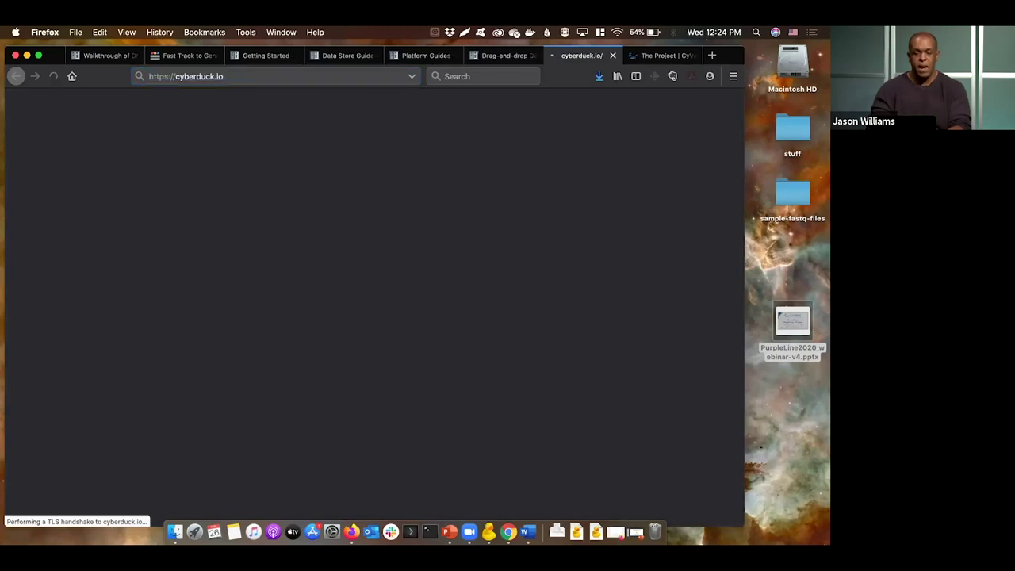
Return to the Cyberduck transfer guide and review the configuration steps through entering the CyVerse credentials
click(514, 59)
scroll(457, 273, down, 2)
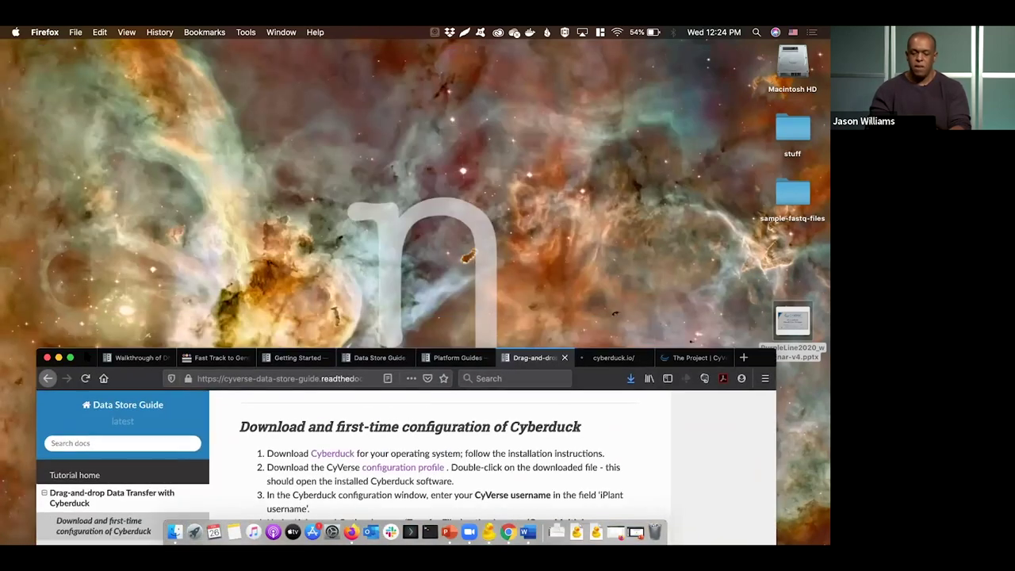
scroll(290, 345, down, 4)
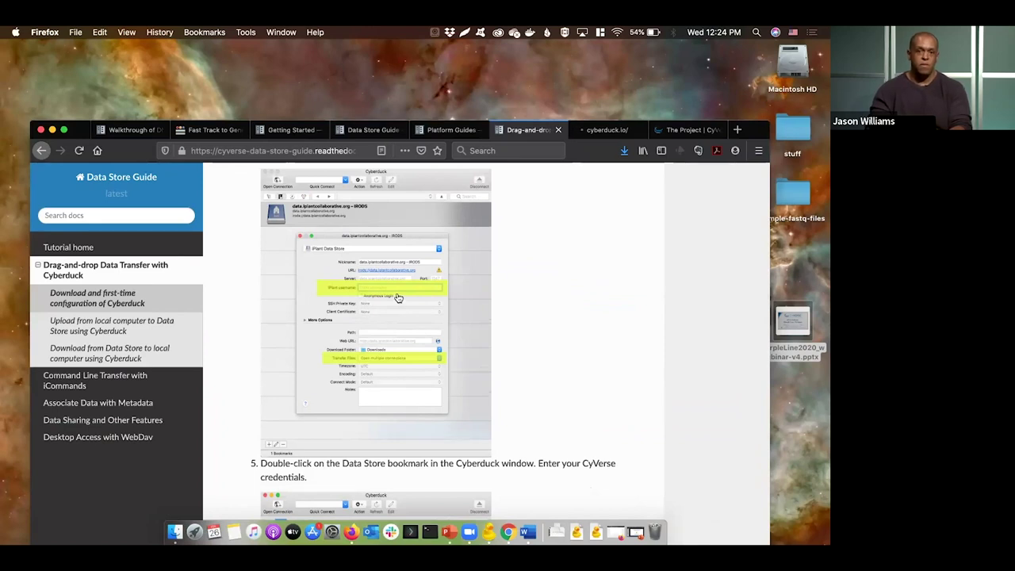
scroll(398, 317, down, 2)
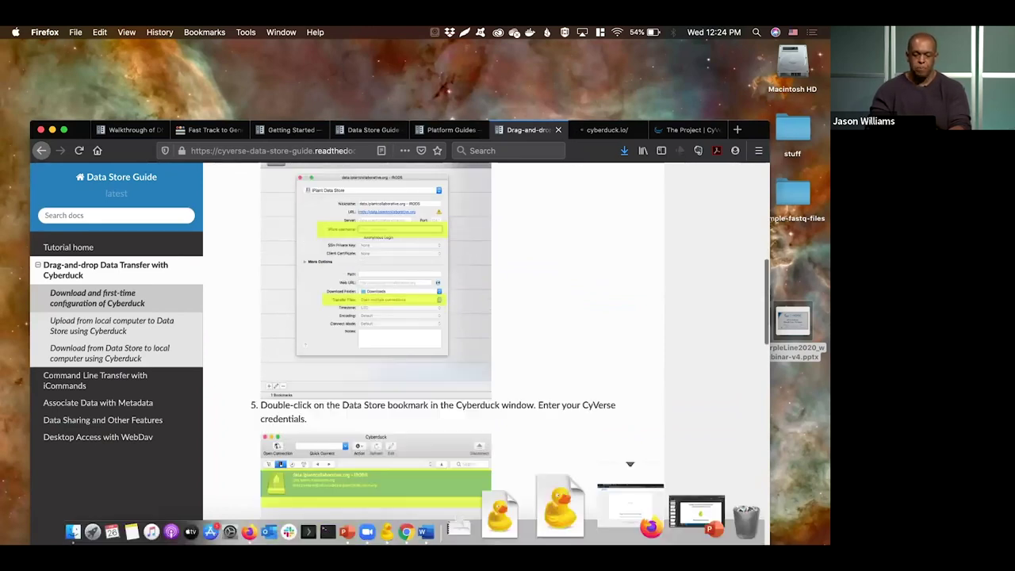
Switch to Cyberduck by restoring its two minimized windows and bring the bookmarks window to the front
click(586, 520)
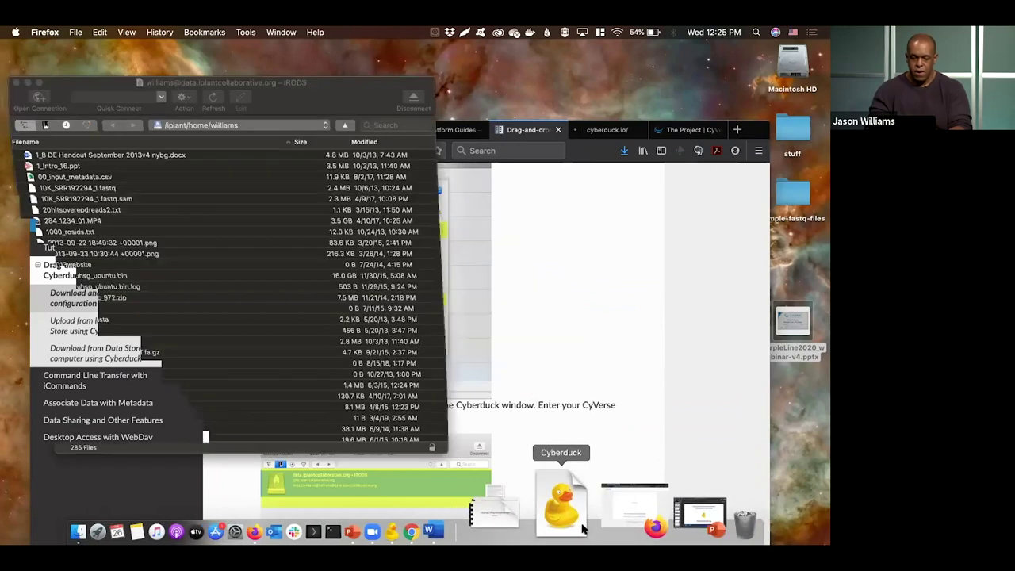
click(585, 524)
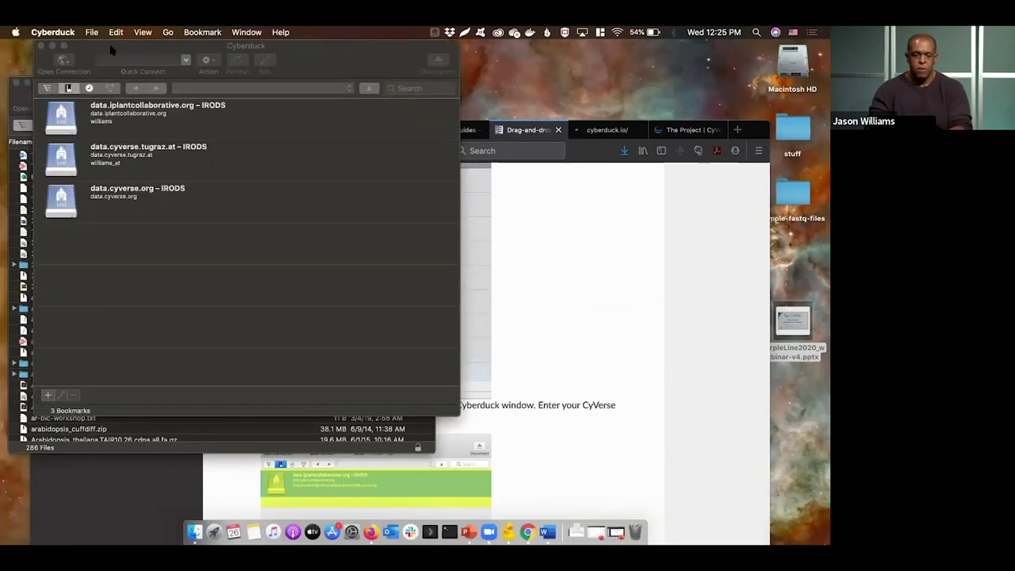
key(super+grave)
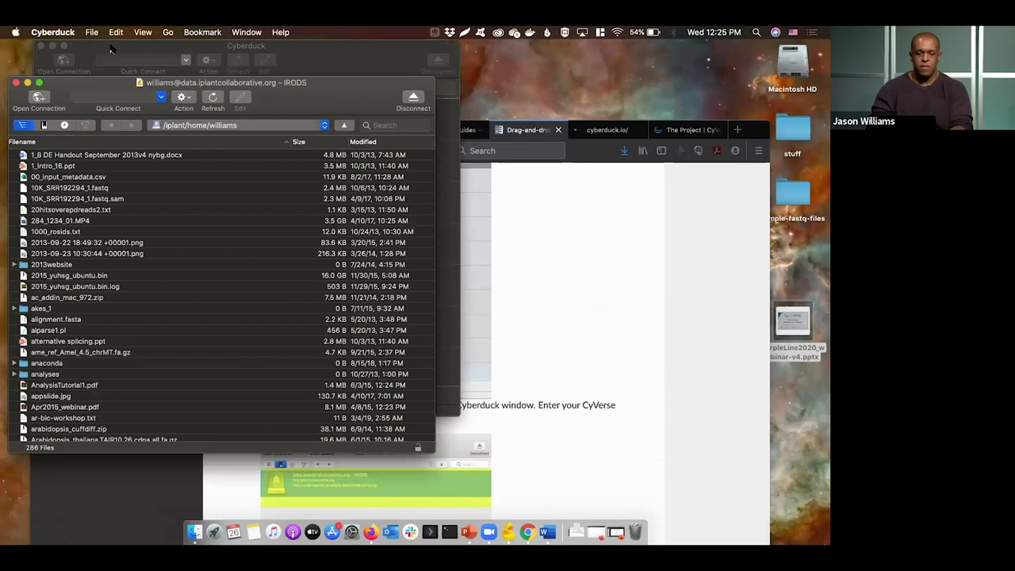
click(111, 50)
drag(123, 51, 149, 105)
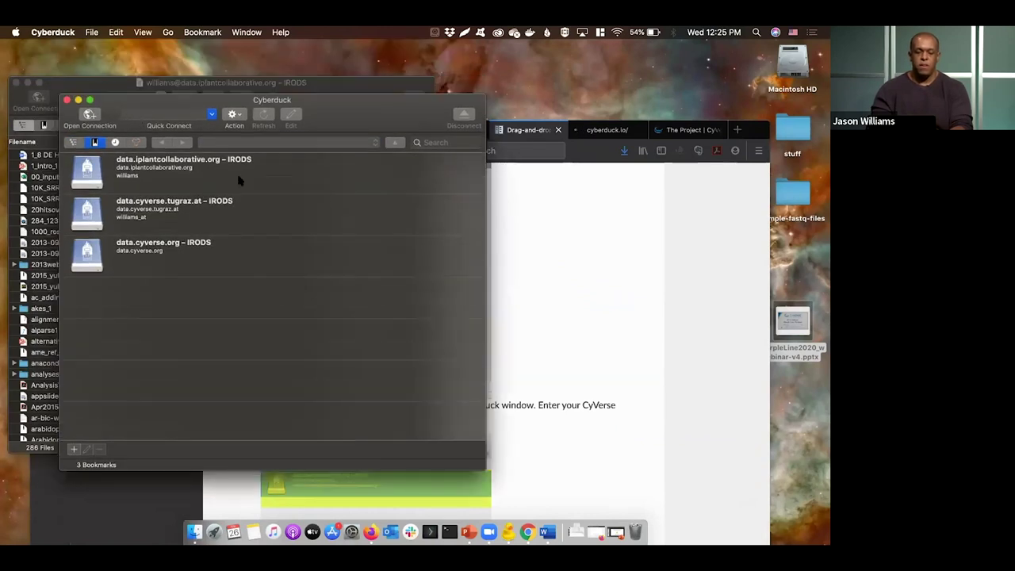
Select the data.iplantcollaborative.org bookmark, then bring the connected Data Store window to the front
click(242, 181)
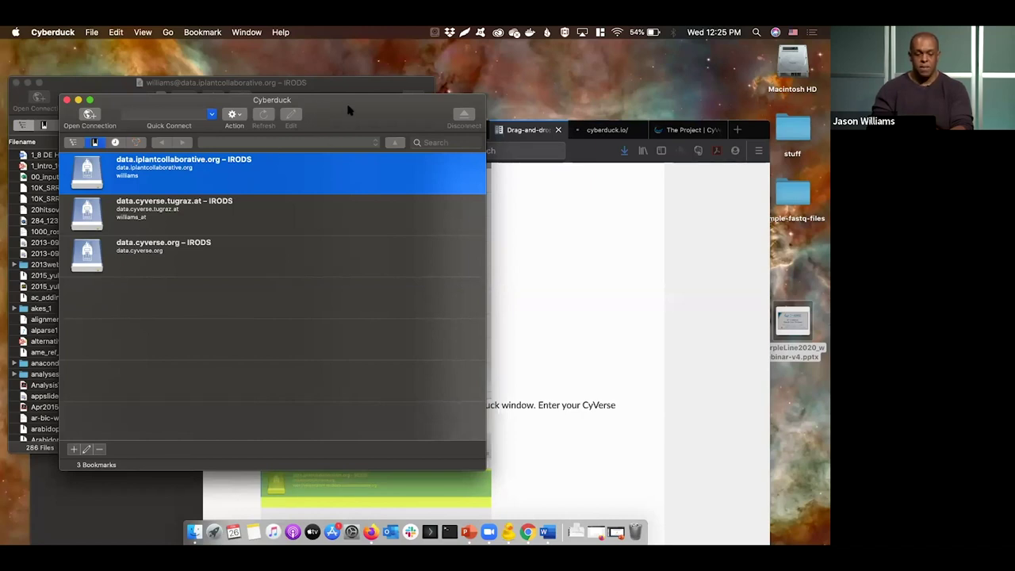
drag(317, 119, 358, 168)
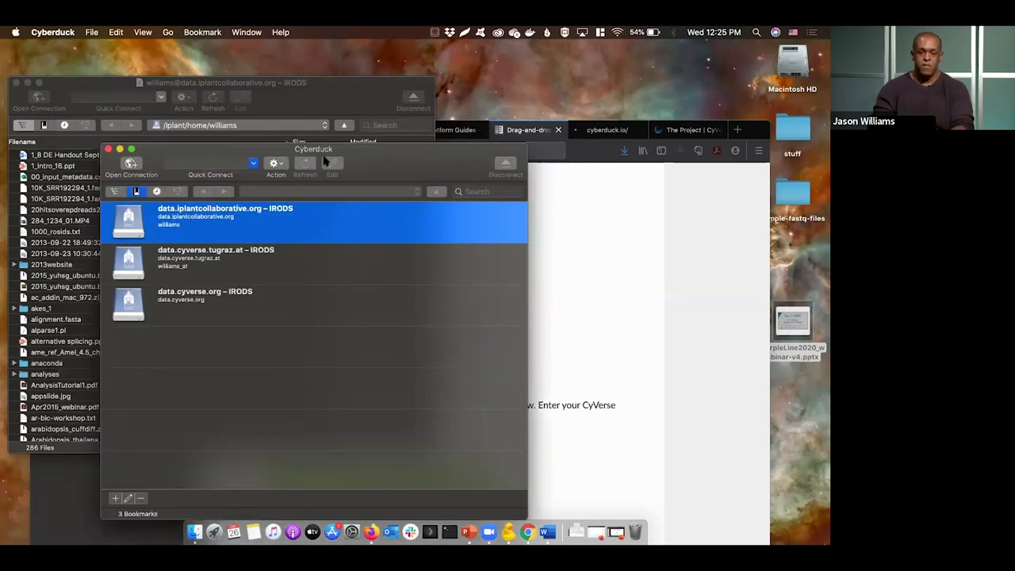
click(341, 111)
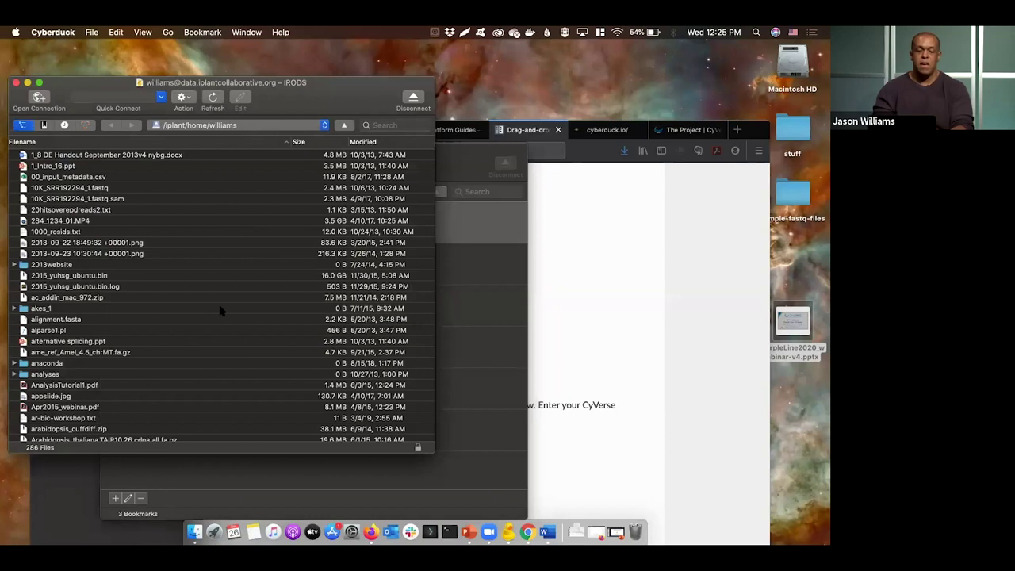
Browse the files and folders in the connected Data Store home directory and return to the start of the list
scroll(221, 311, down, 5)
scroll(220, 311, down, 15)
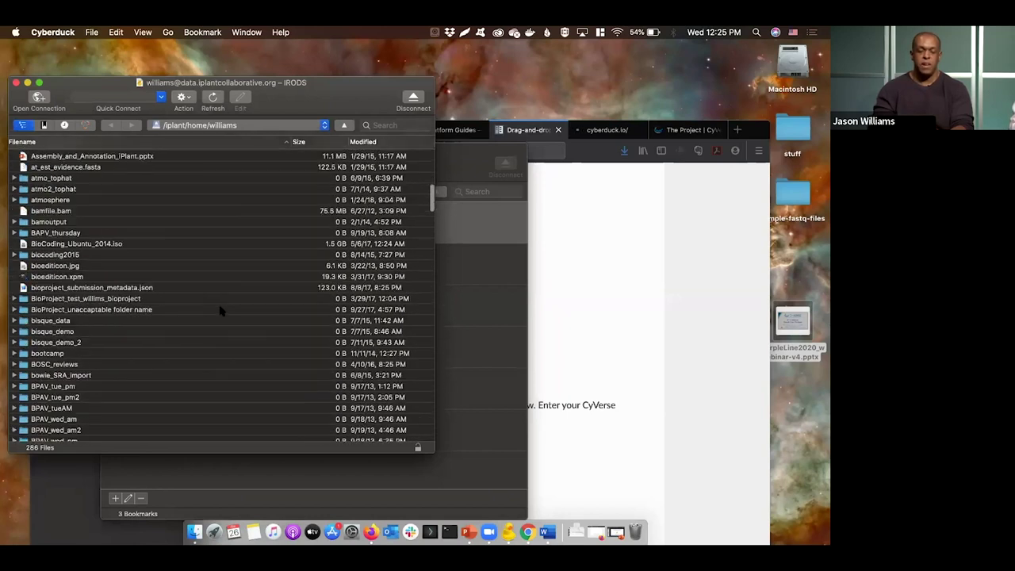
scroll(220, 311, down, 15)
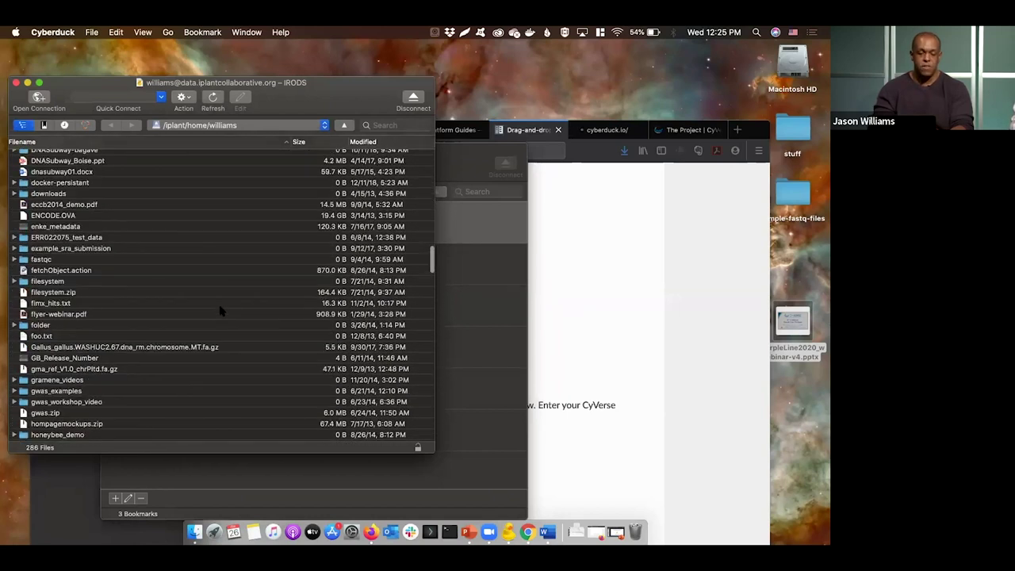
scroll(220, 310, up, 5)
scroll(220, 310, up, 20)
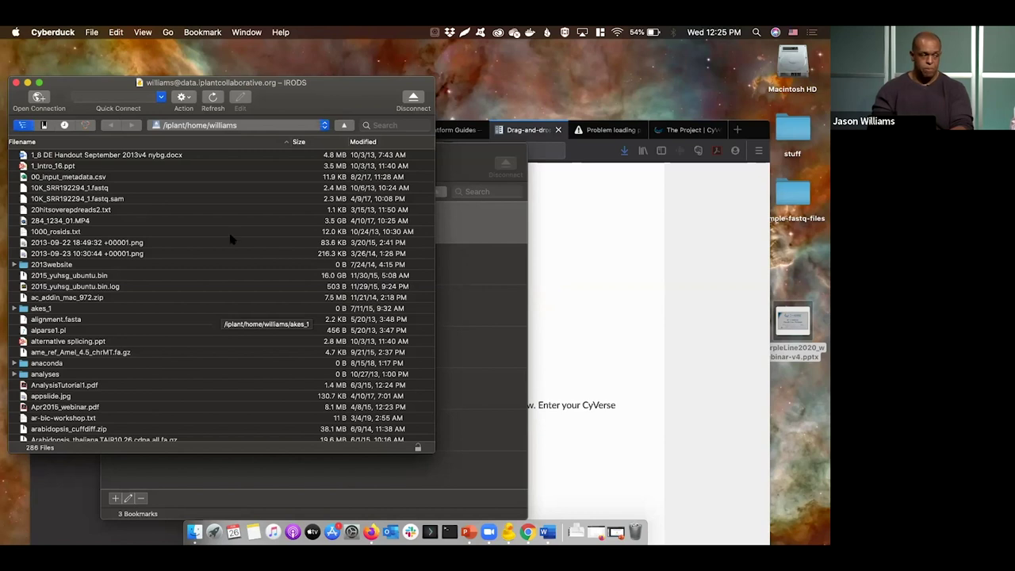
drag(232, 82, 225, 59)
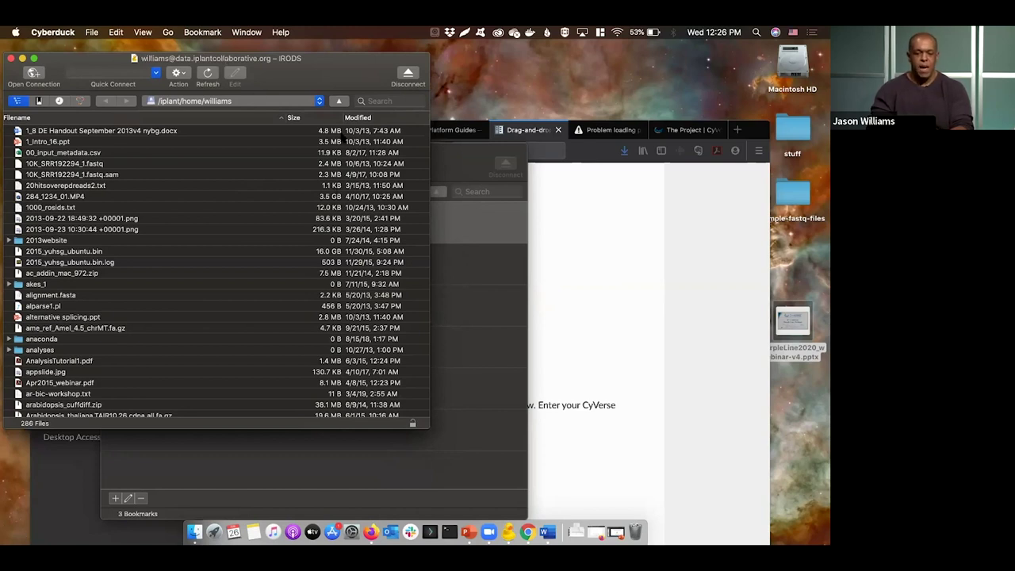
scroll(113, 219, down, 5)
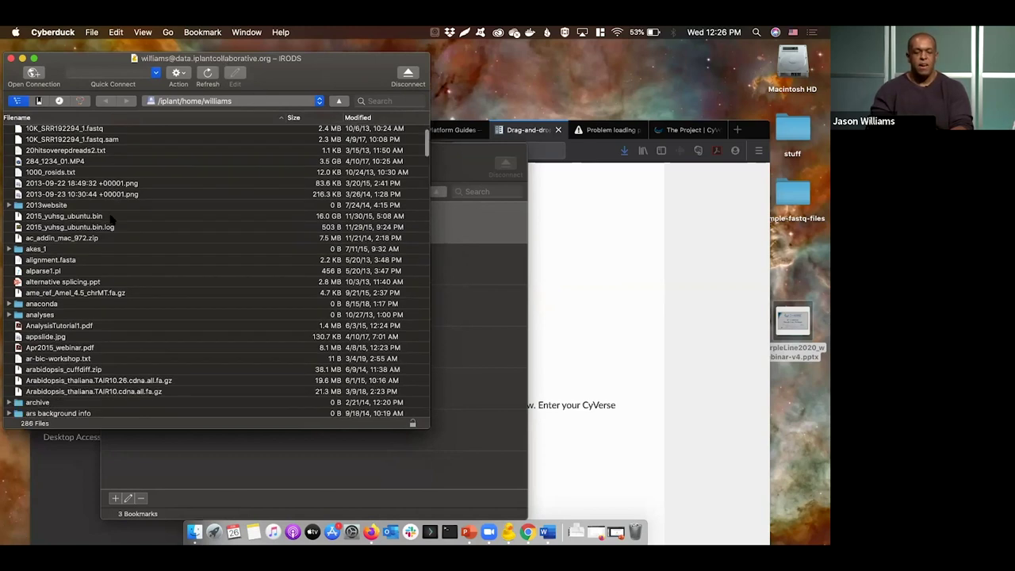
scroll(113, 219, up, 5)
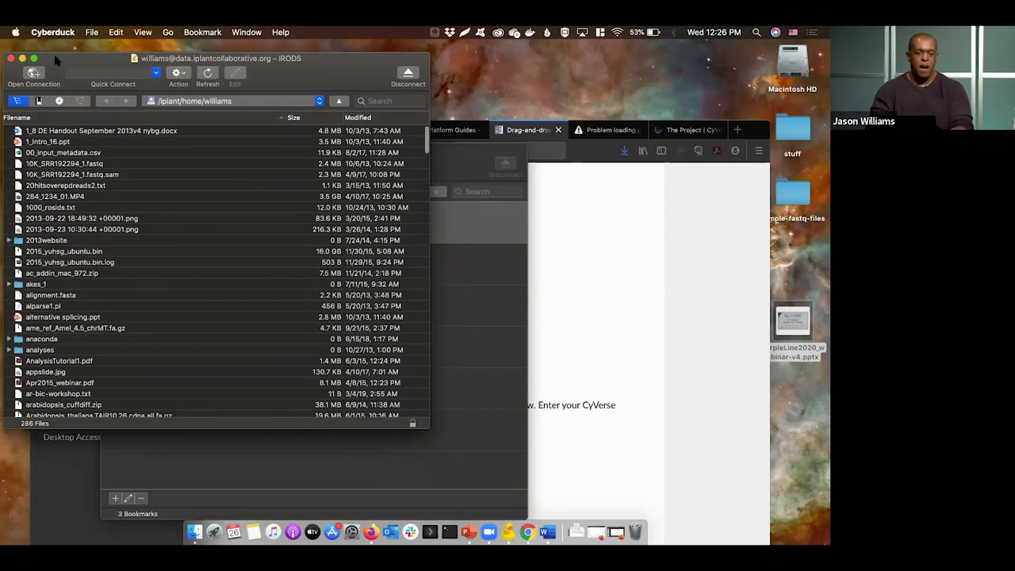
Minimize the Cyberduck bookmarks window and switch back to the Cyberduck configuration guide in Firefox
click(495, 288)
click(119, 149)
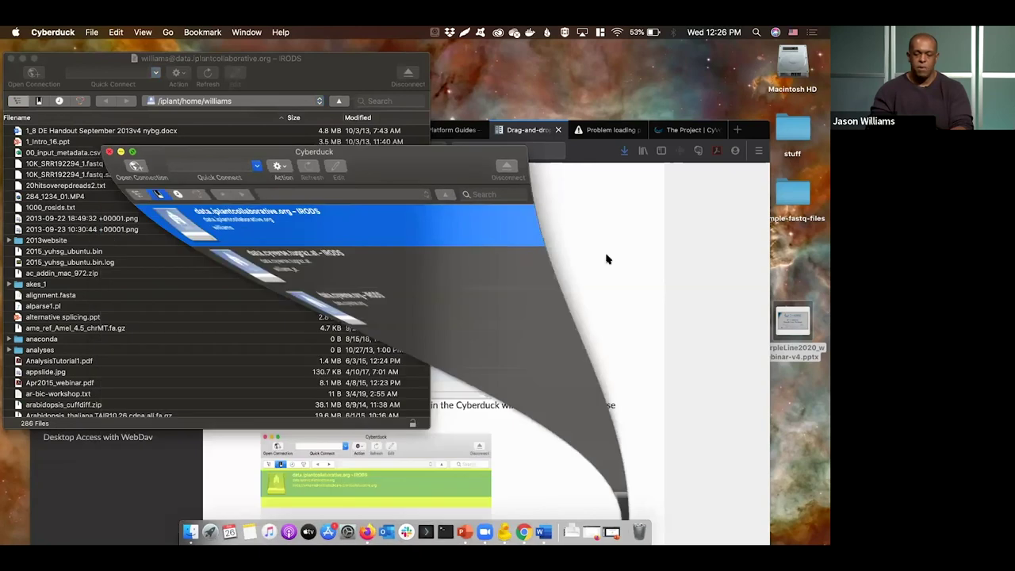
click(57, 133)
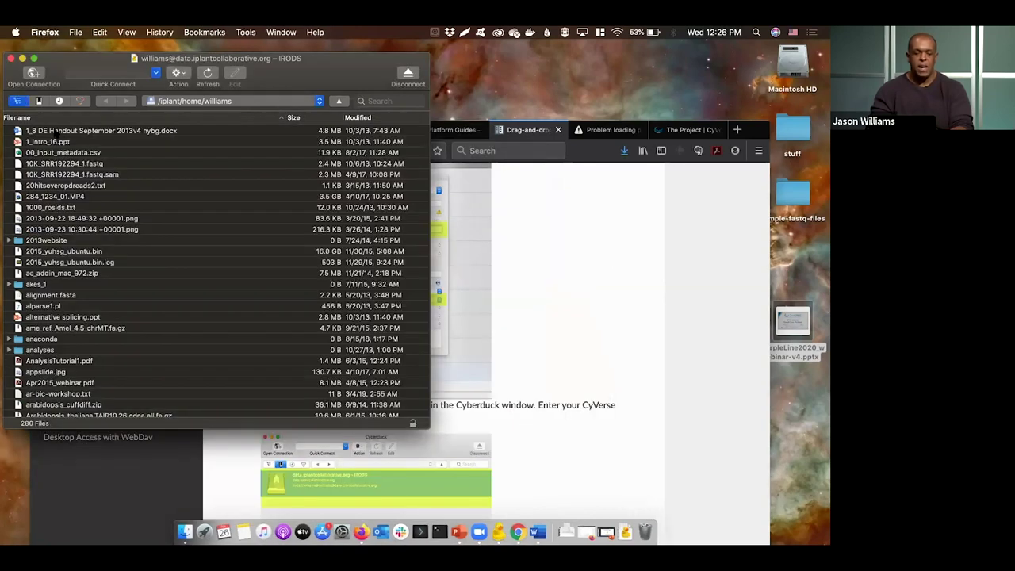
click(582, 206)
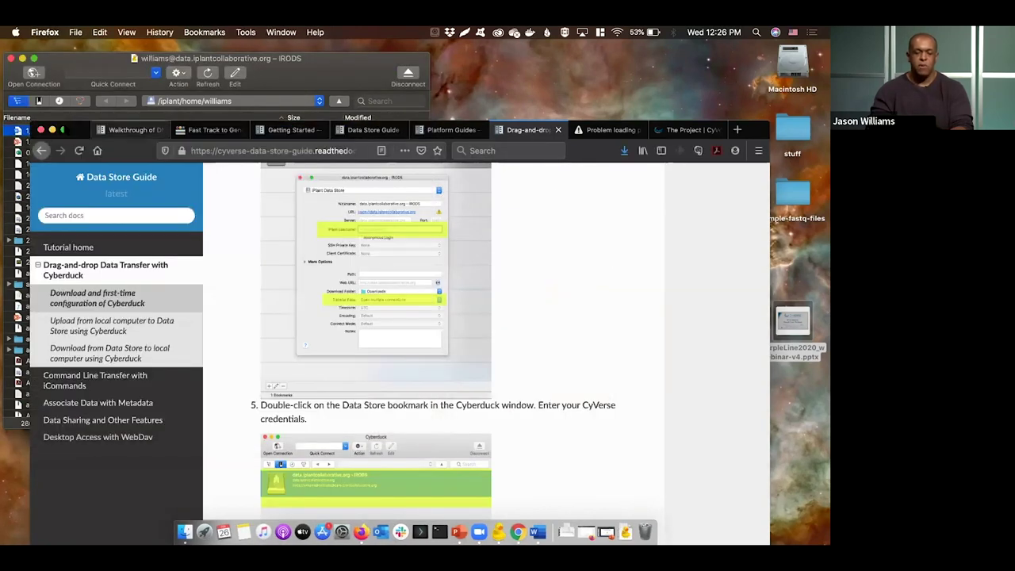
Minimize the Firefox window and move the sample-fastq-files desktop folder beside the connected Data Store window
click(53, 129)
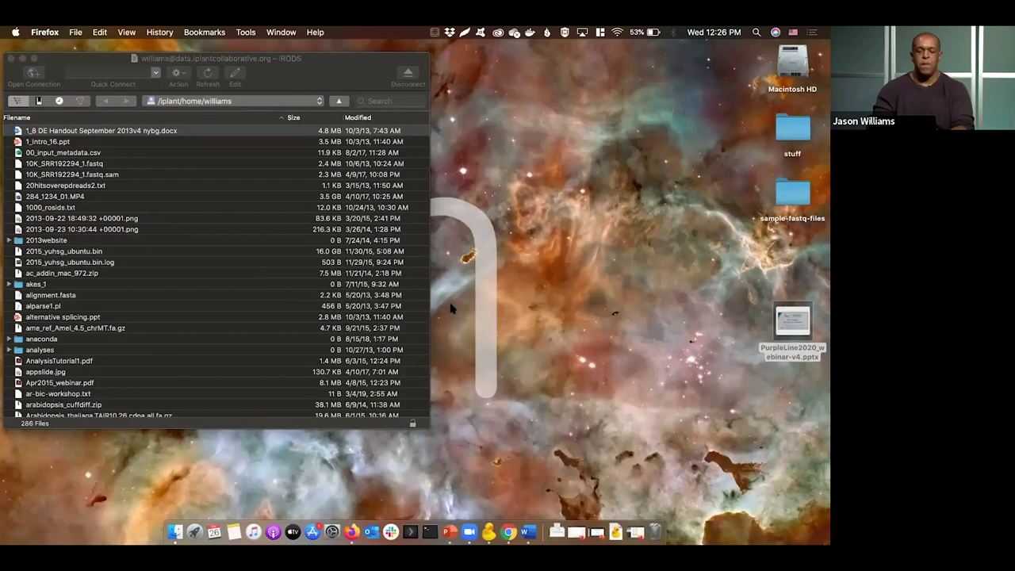
click(104, 187)
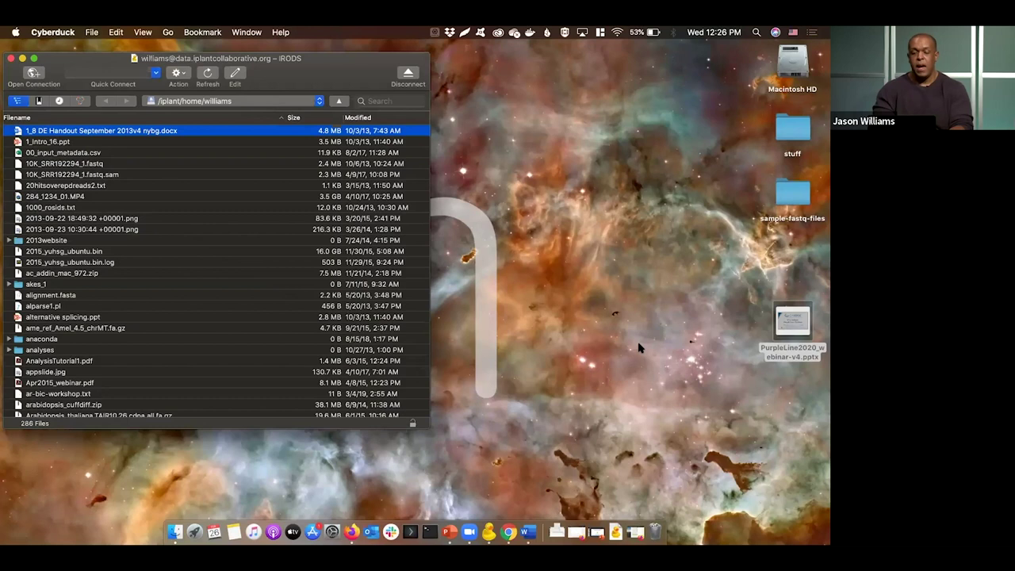
right_click(607, 310)
click(565, 214)
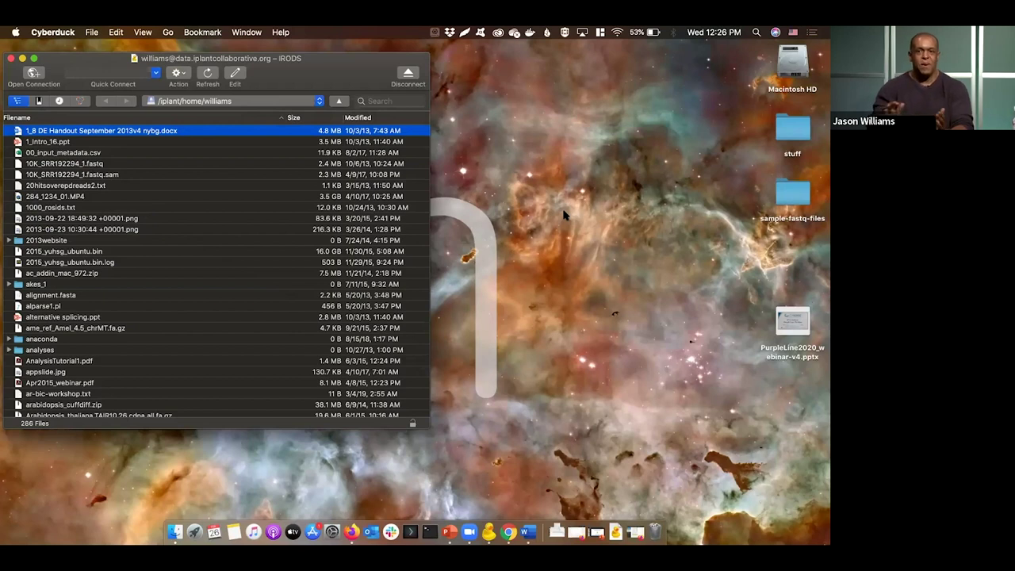
click(822, 218)
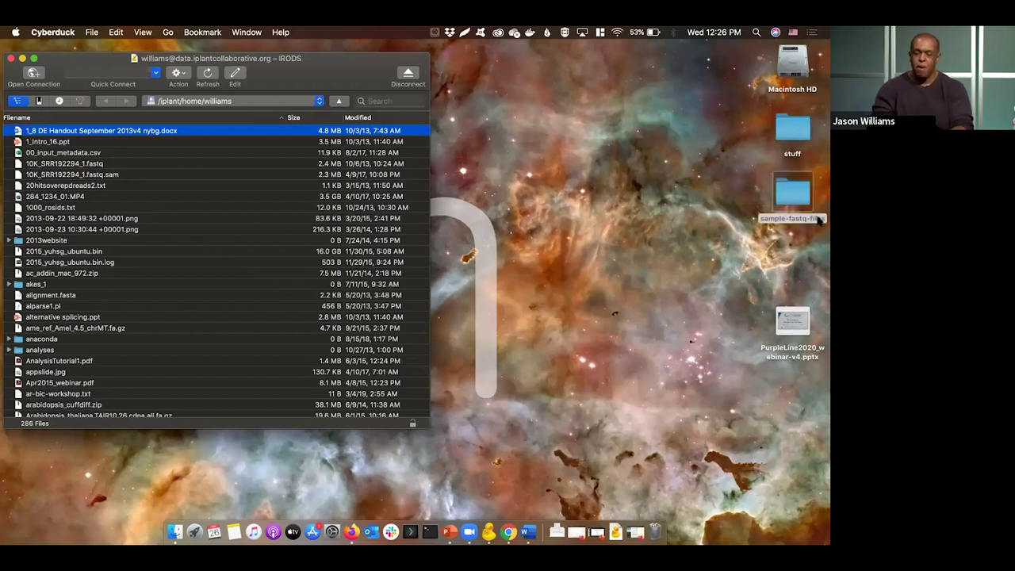
key(super+d)
drag(545, 327, 578, 258)
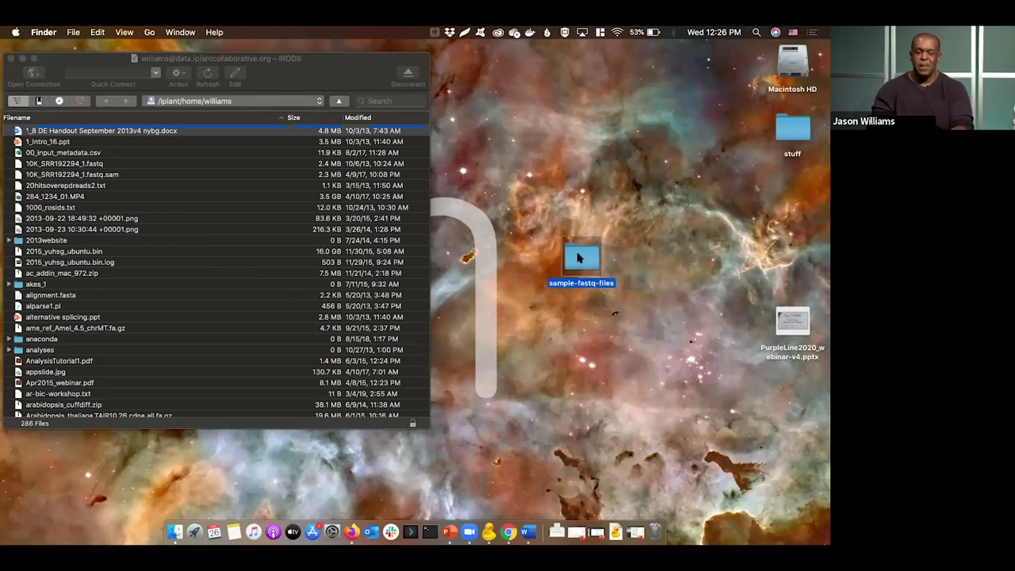
View the contents of the sample-fastq-files folder, close it, and upload the folder to the Data Store through Cyberduck
double_click(578, 257)
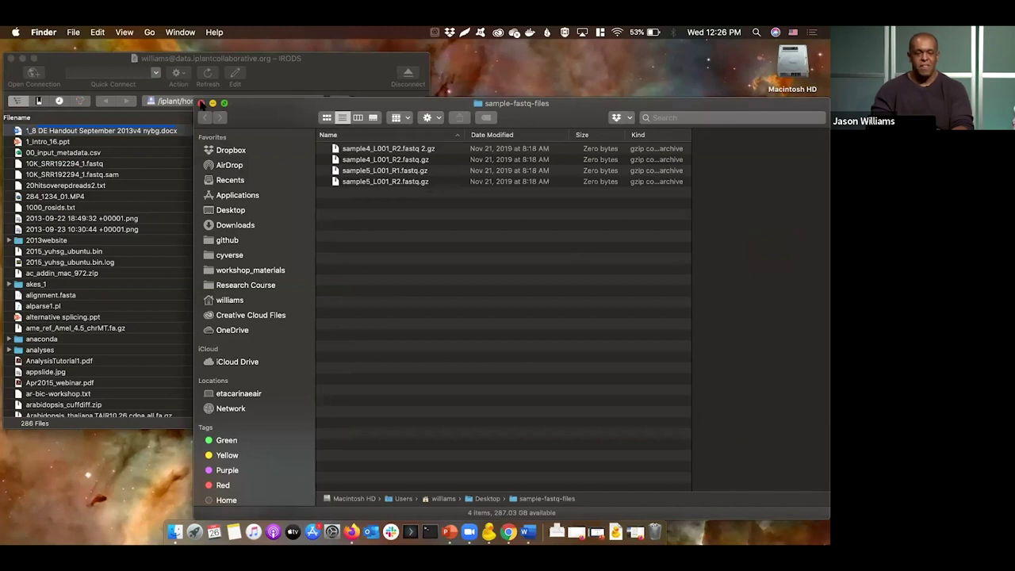
click(201, 104)
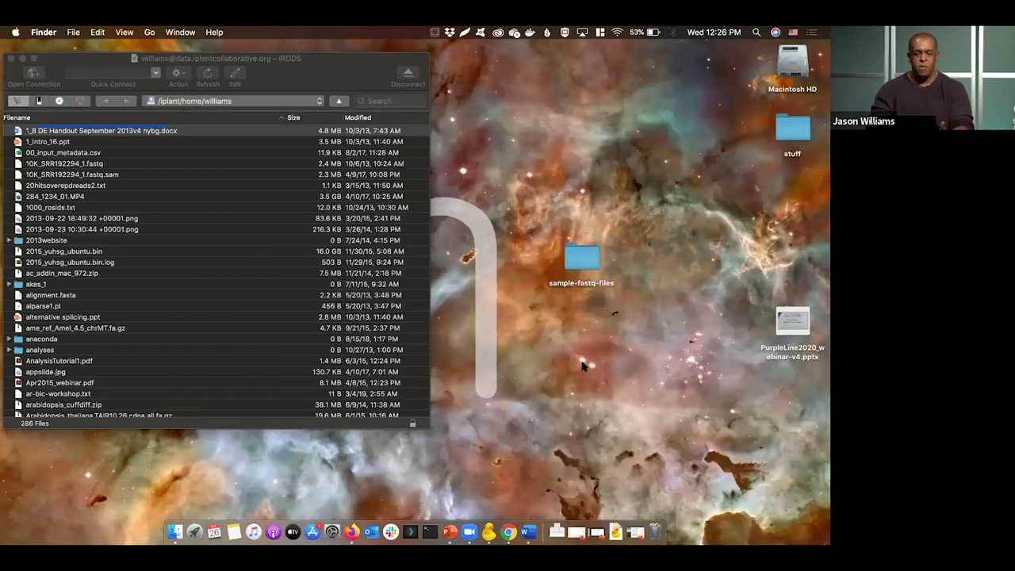
drag(587, 273, 196, 244)
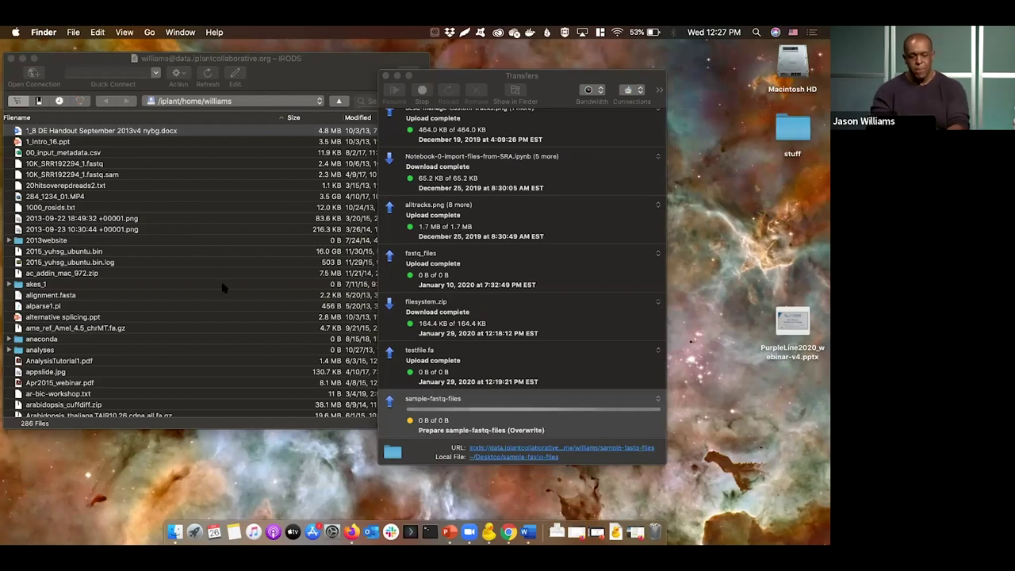
Switch back to Firefox in full screen and load user.cyverse.org in the tab showing the CyVerse project page
click(353, 520)
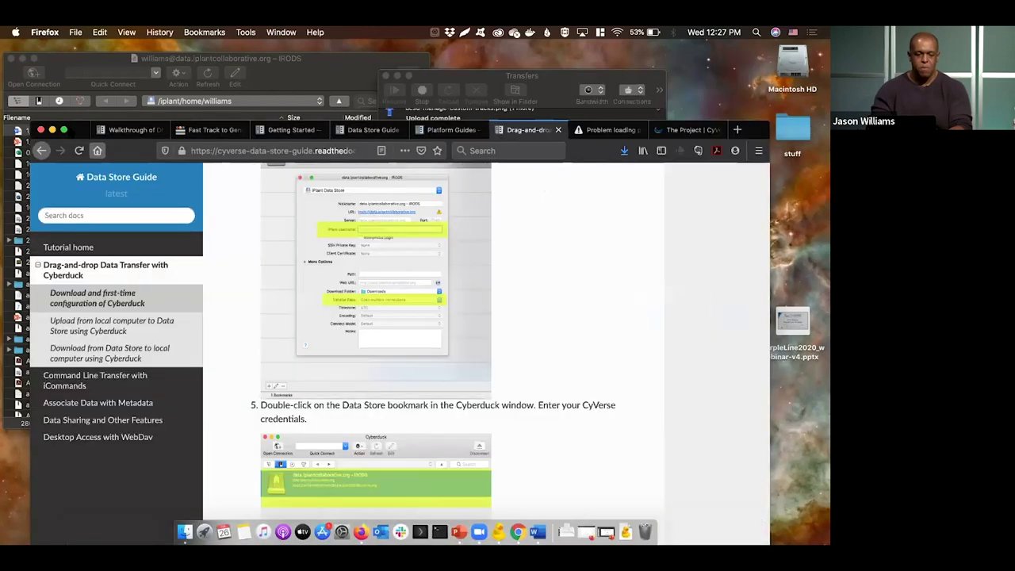
click(64, 130)
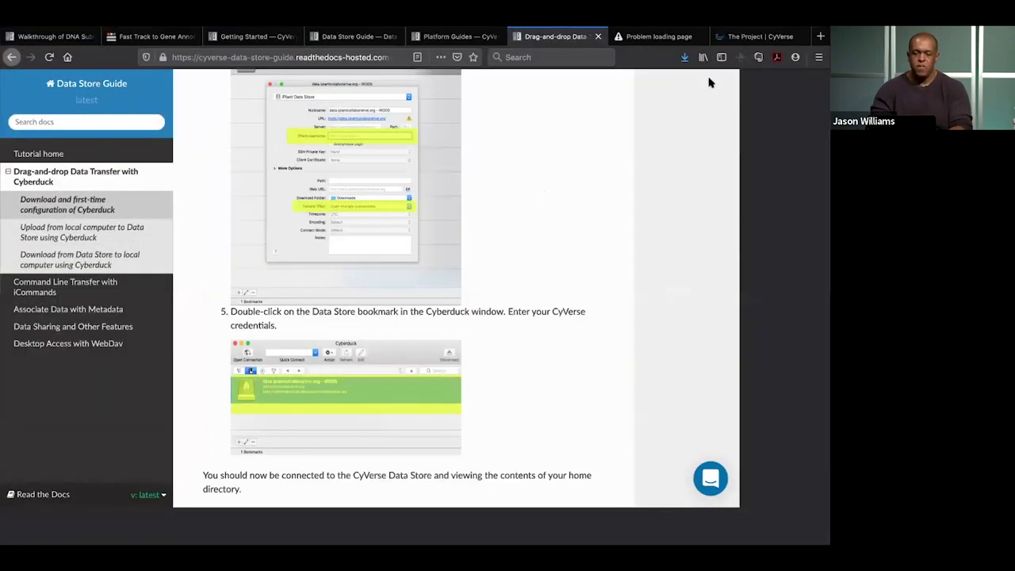
click(759, 36)
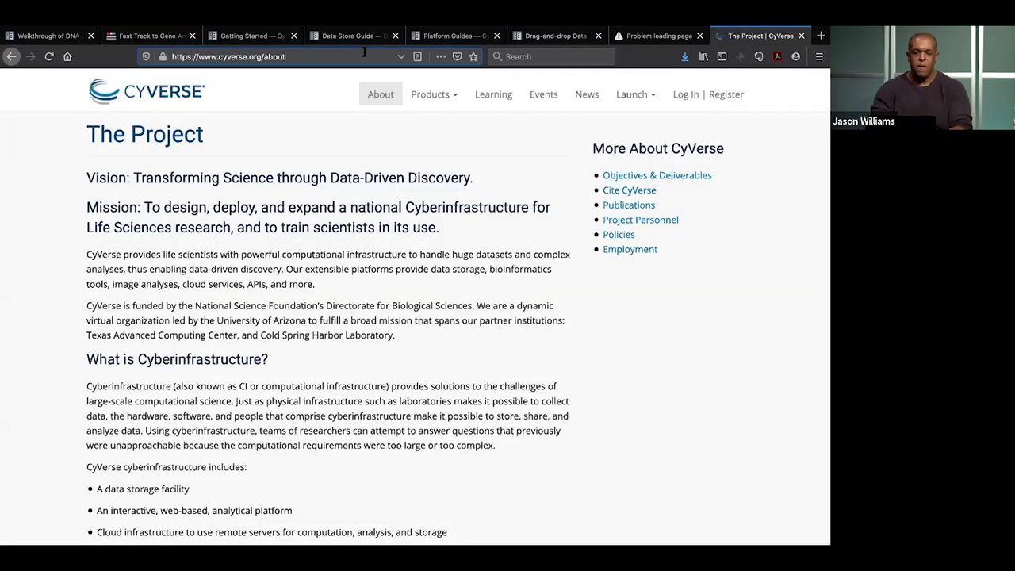
click(237, 56)
text(user.cyverse.org/)
key(Return)
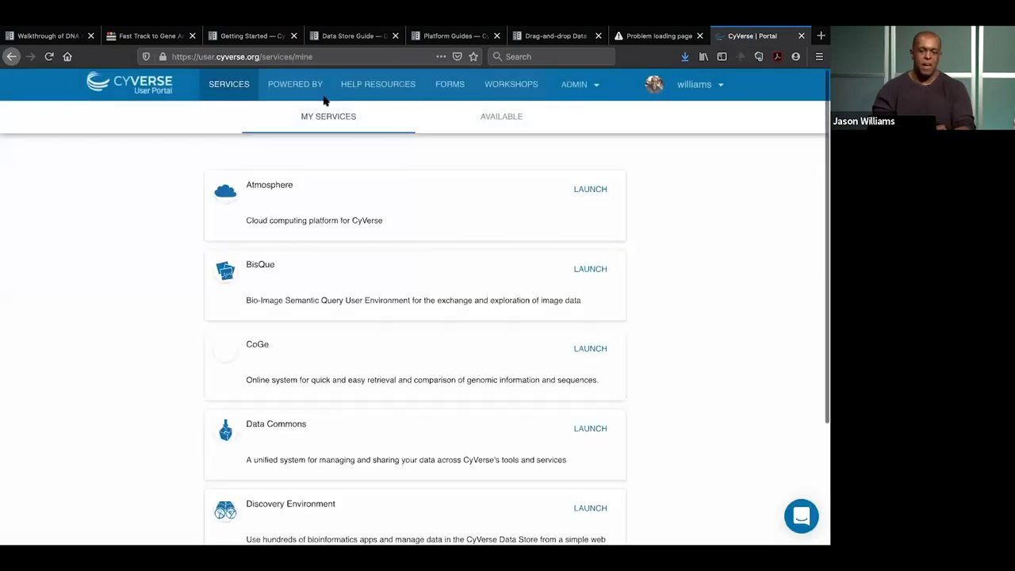
Review the services listed under My Services in the User Portal, then show the available services
scroll(132, 336, down, 2)
scroll(132, 336, down, 3)
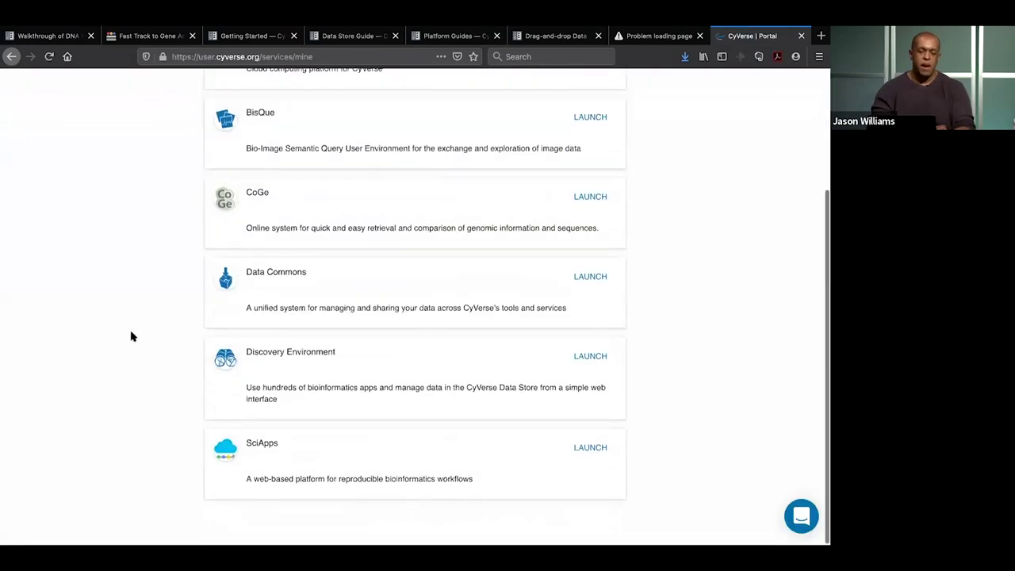
scroll(132, 336, up, 4)
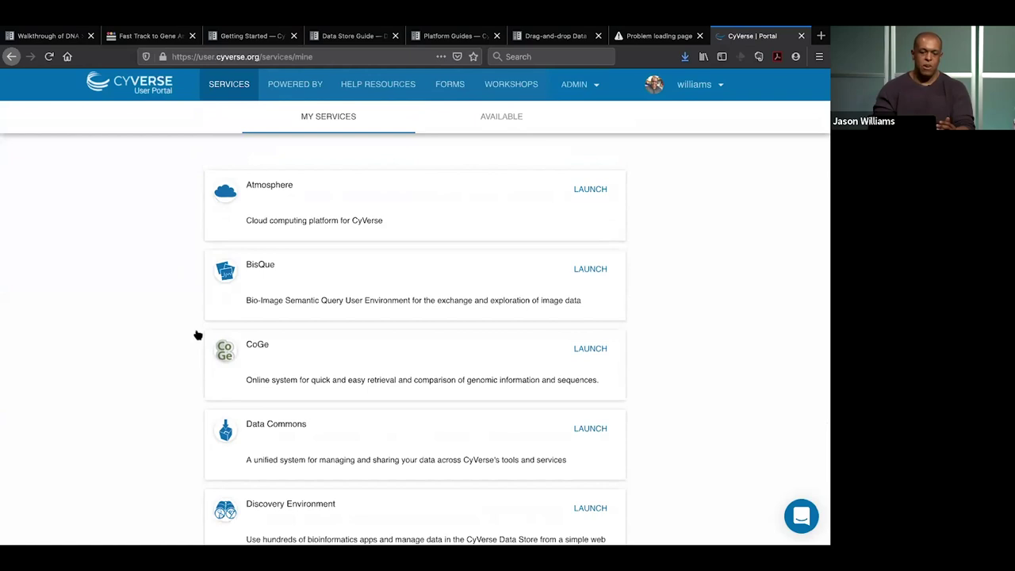
scroll(172, 364, down, 4)
scroll(172, 364, up, 3)
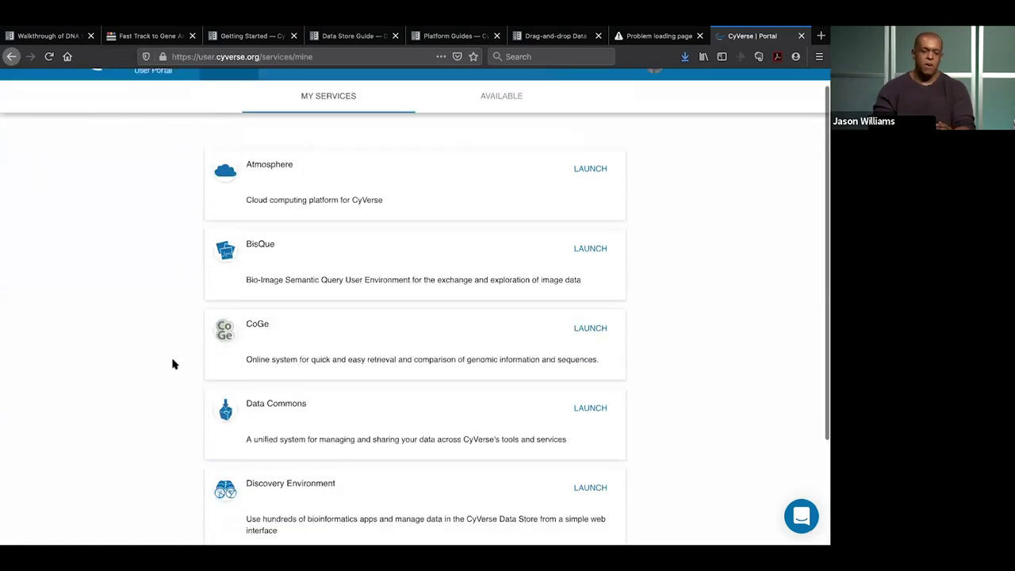
scroll(173, 364, up, 1)
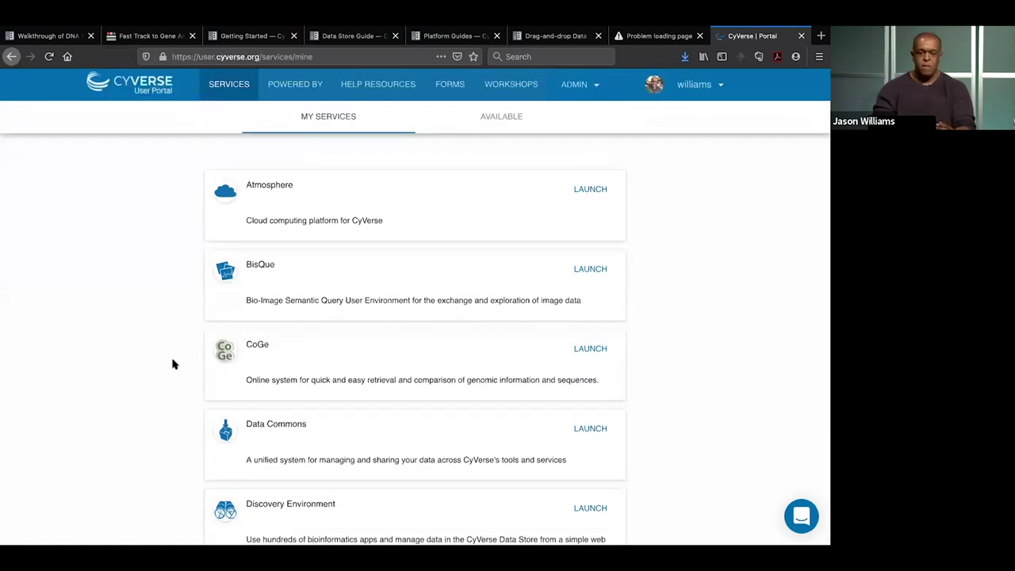
scroll(172, 364, down, 1)
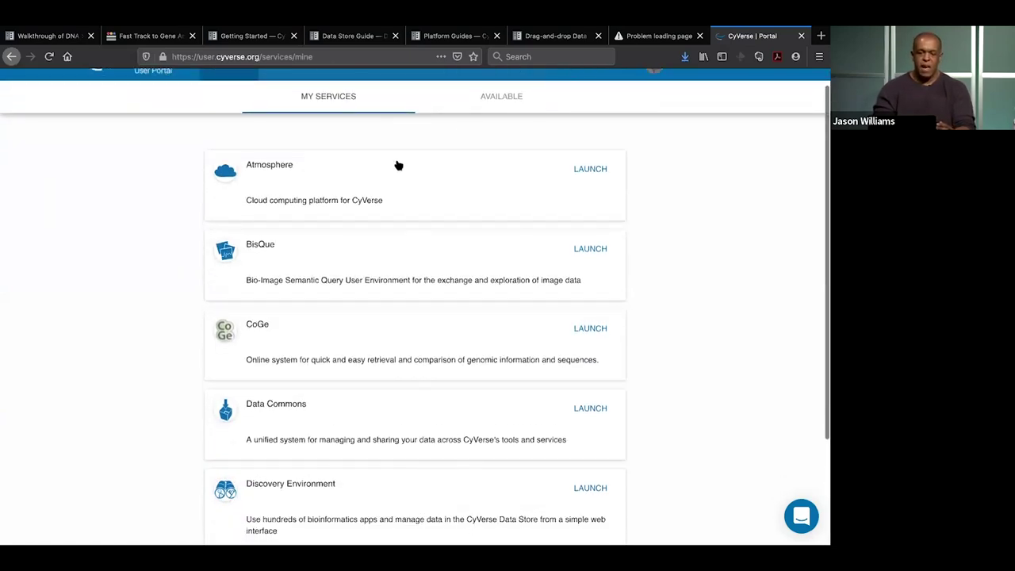
click(503, 107)
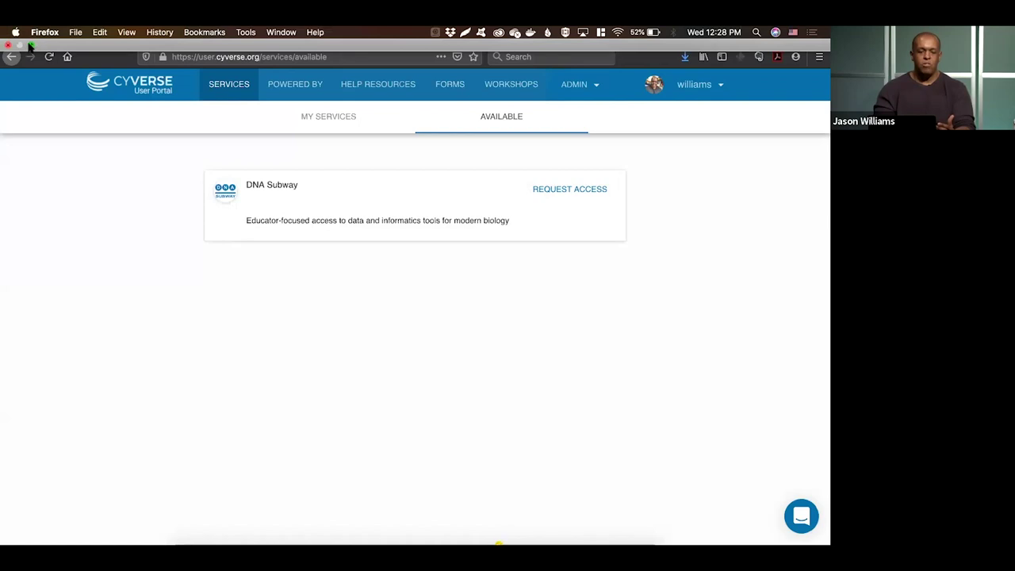
Take Firefox out of full screen, uncover the Cyberduck window behind it and cancel the failed connection
click(29, 46)
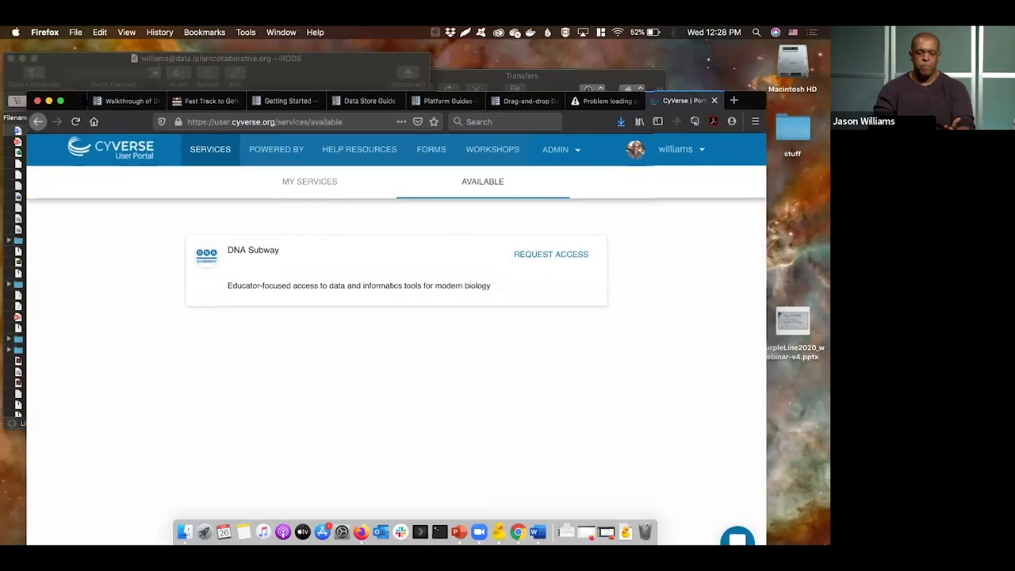
drag(83, 99, 84, 284)
click(279, 152)
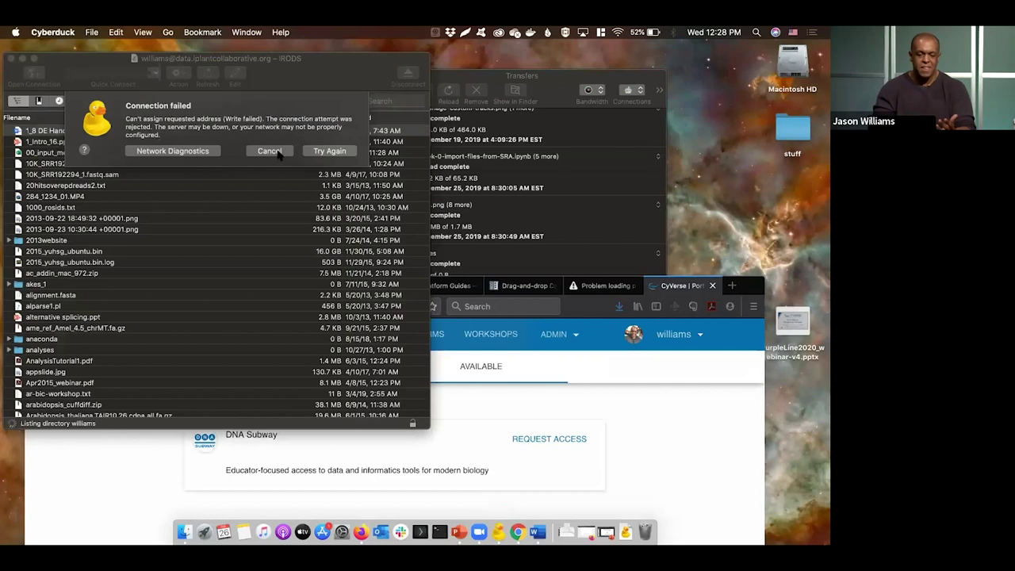
click(279, 153)
click(675, 420)
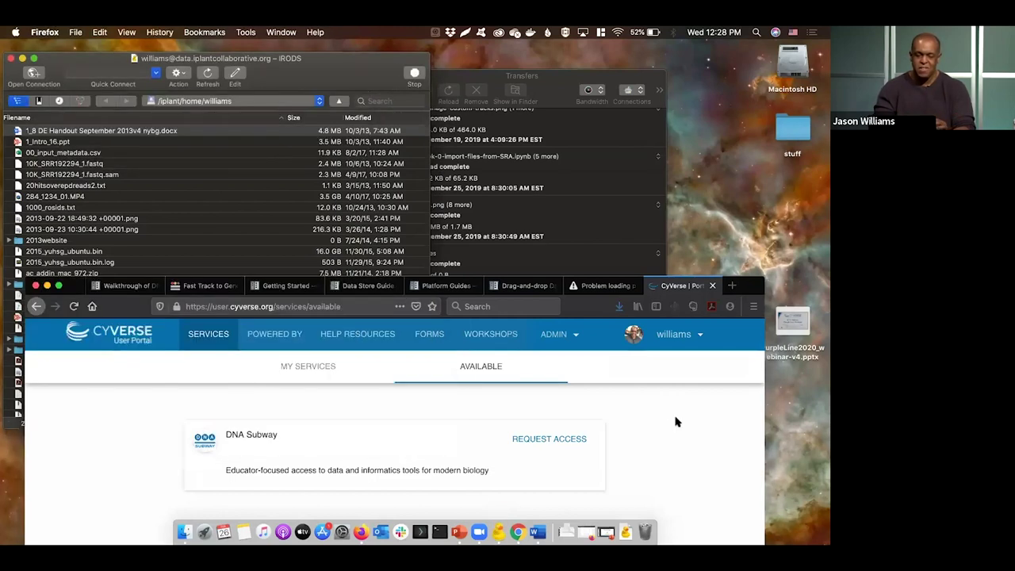
Select 00_input_metadata.csv in Cyberduck, then switch back to Firefox and show the DNA Subway home page
click(55, 137)
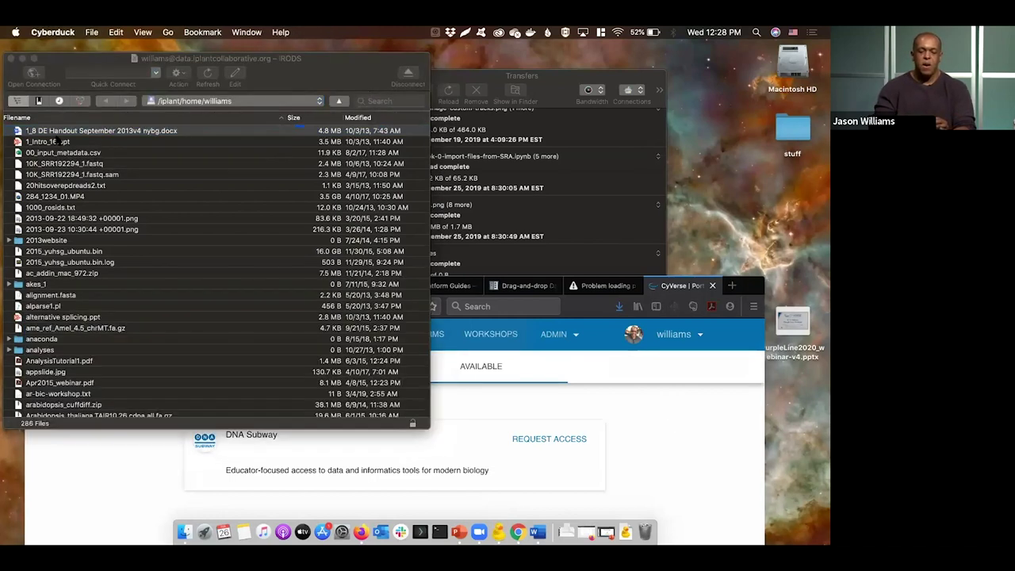
click(59, 152)
click(478, 333)
click(198, 286)
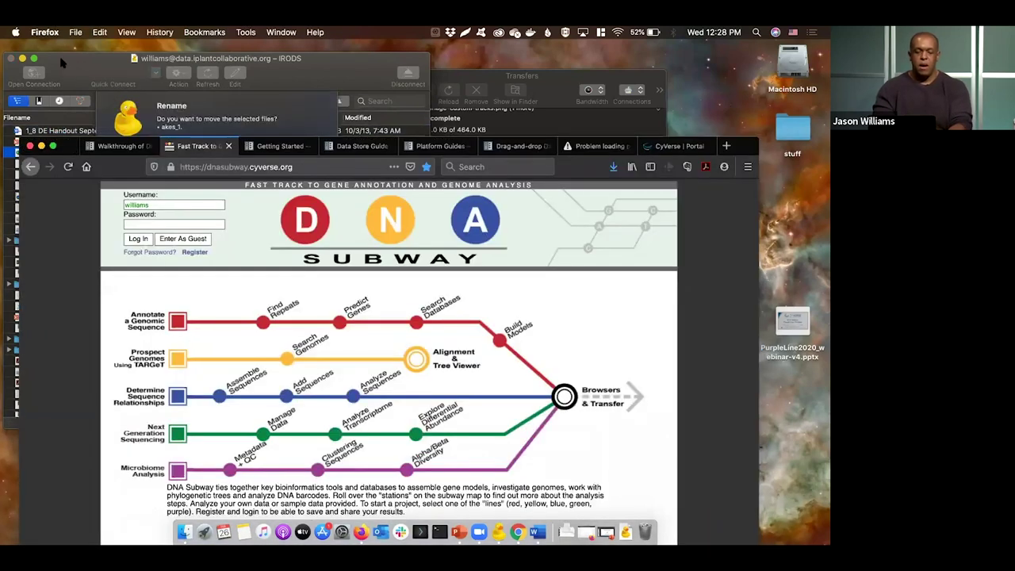
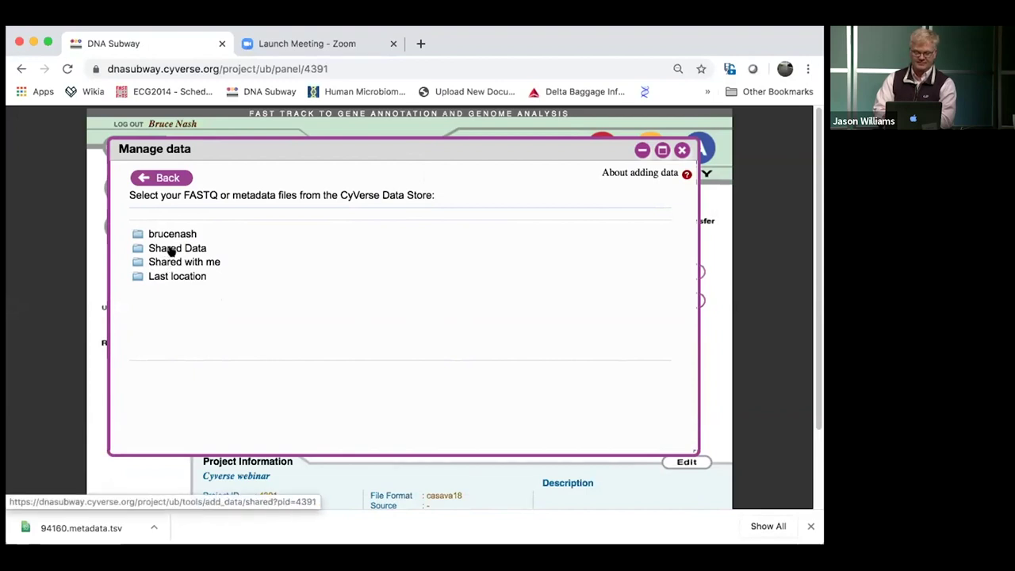
Add all FASTQ files from the 68_16S folder of SEPA_microbiome_2016 in the CyVerse Shared Data to the project
click(169, 249)
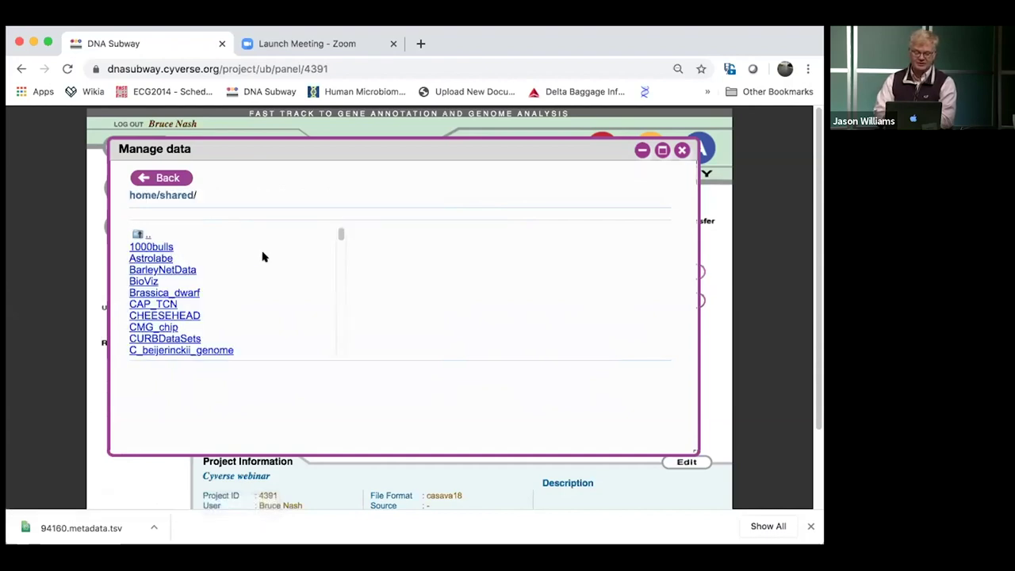
drag(338, 231, 341, 260)
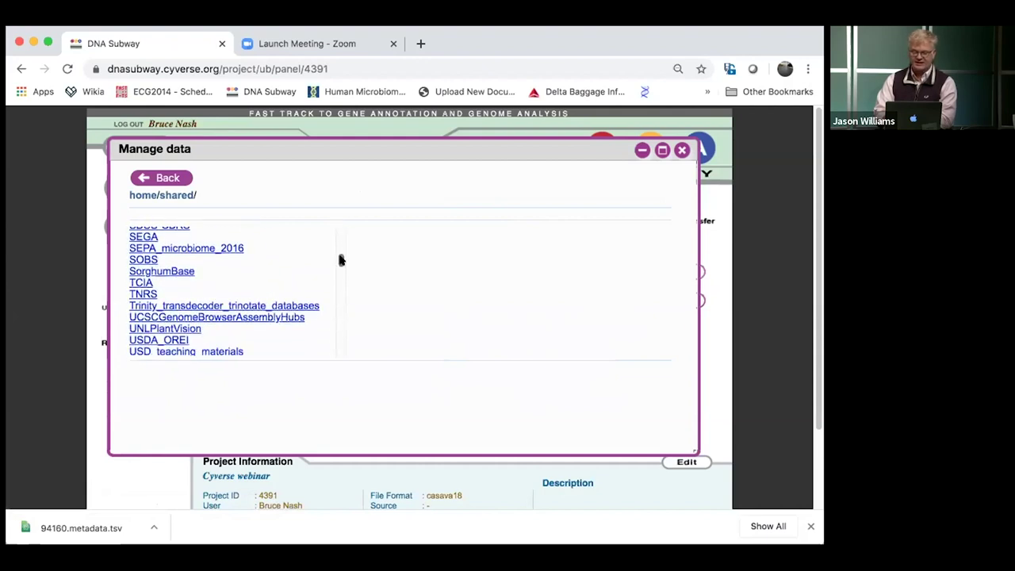
click(187, 247)
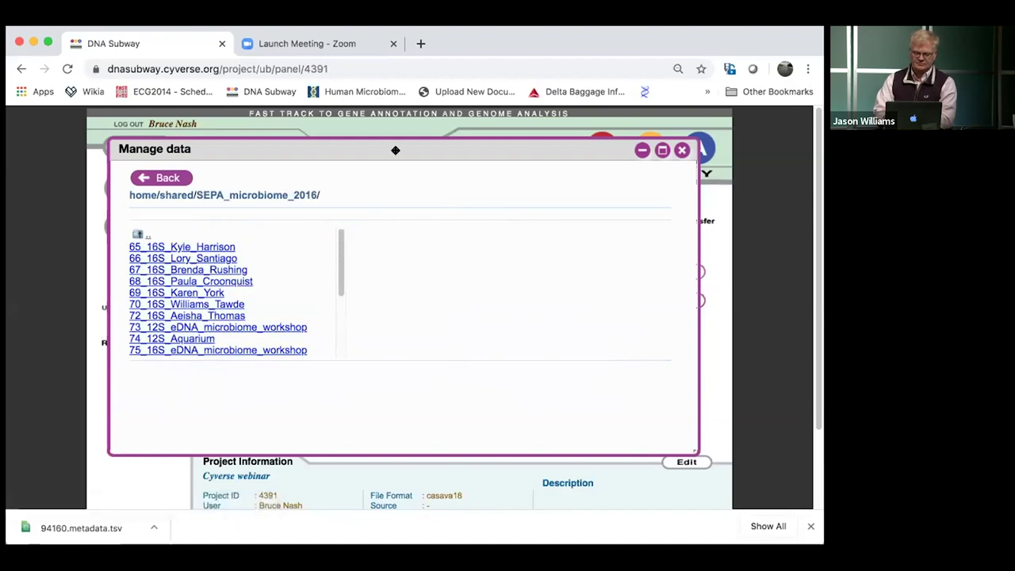
drag(393, 150, 400, 124)
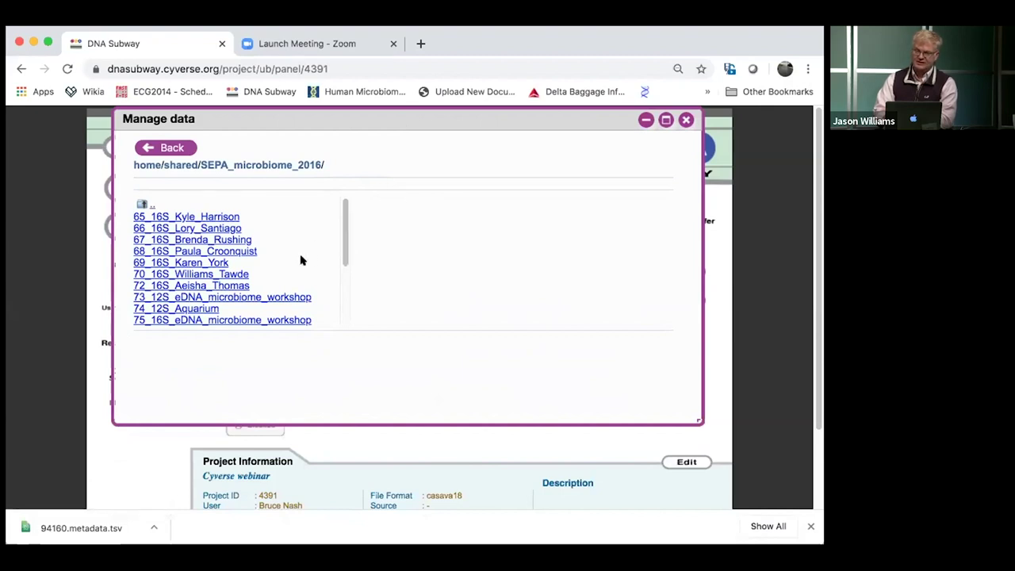
click(227, 249)
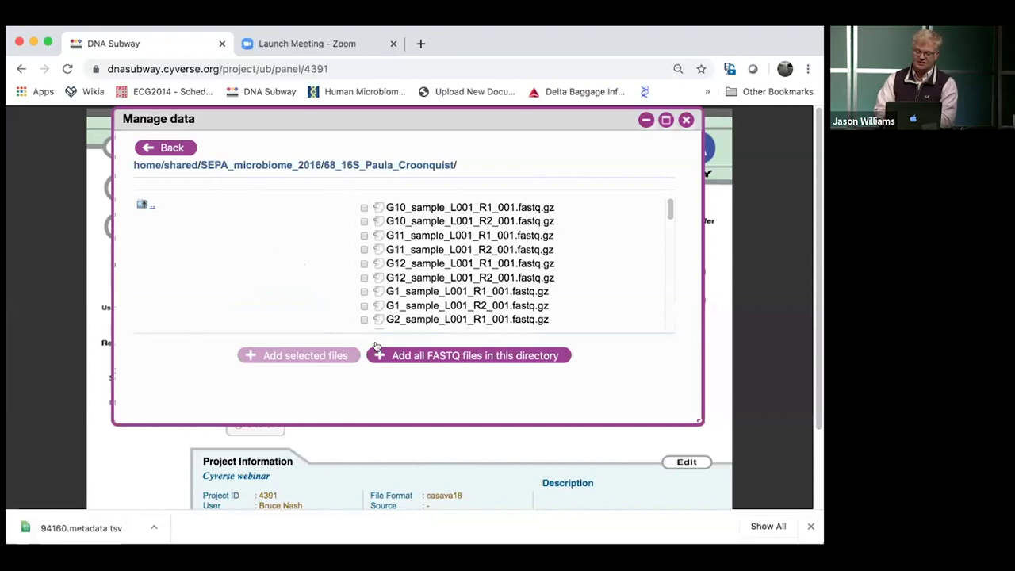
click(434, 357)
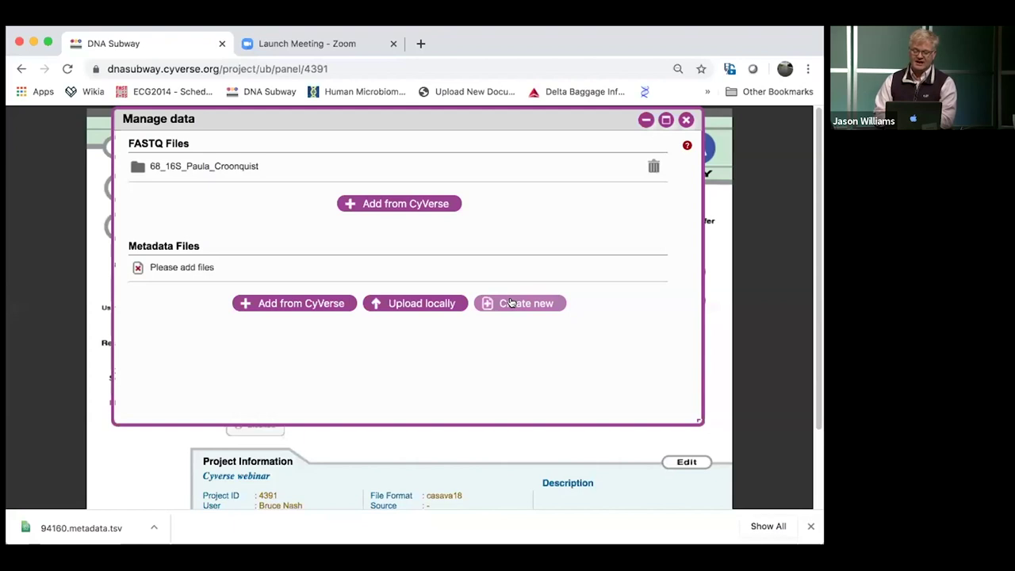
Create a new metadata file, check its sample rows, and insert a column to the right of #SampleID
click(511, 303)
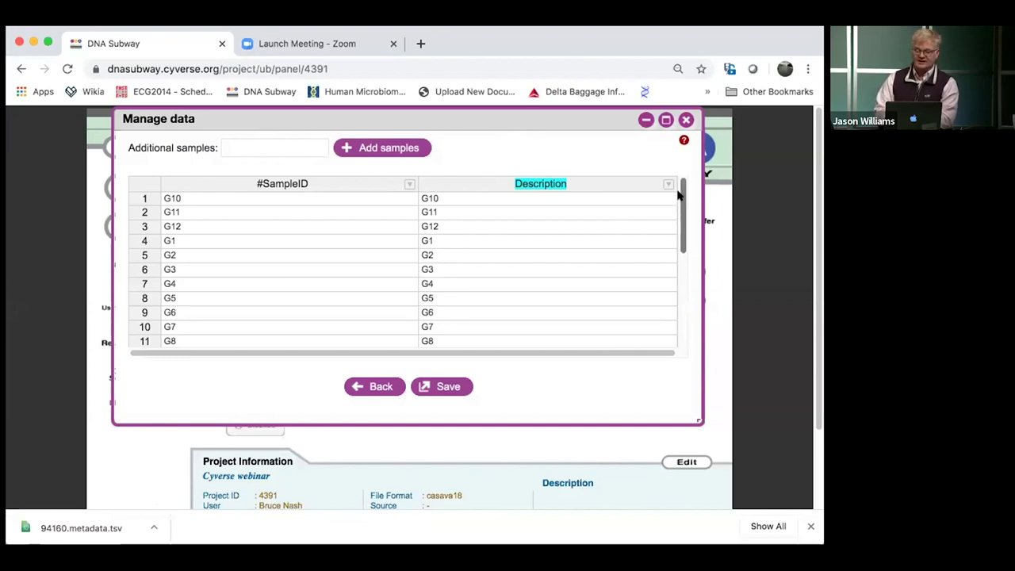
drag(679, 196, 666, 306)
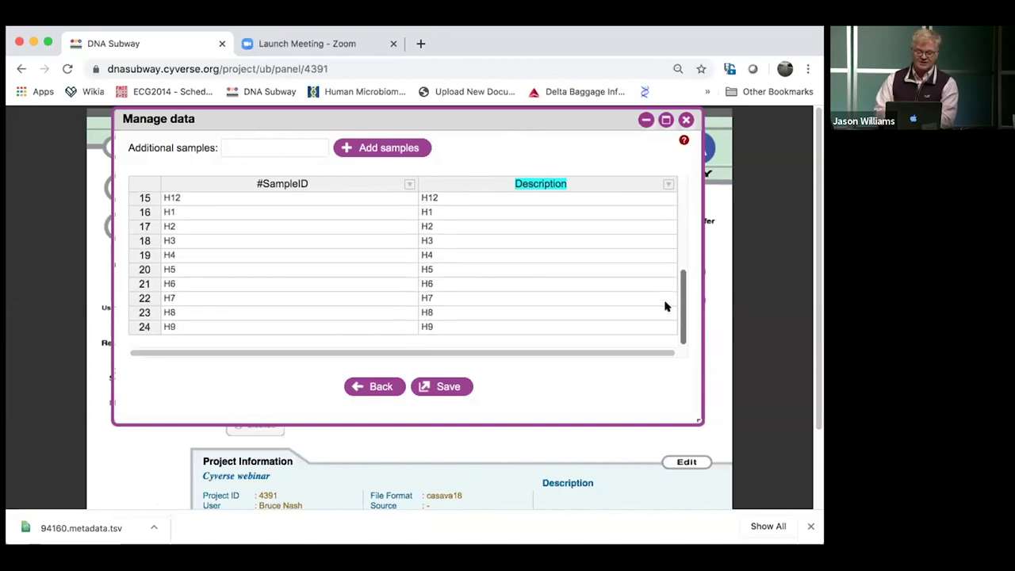
drag(685, 265, 675, 181)
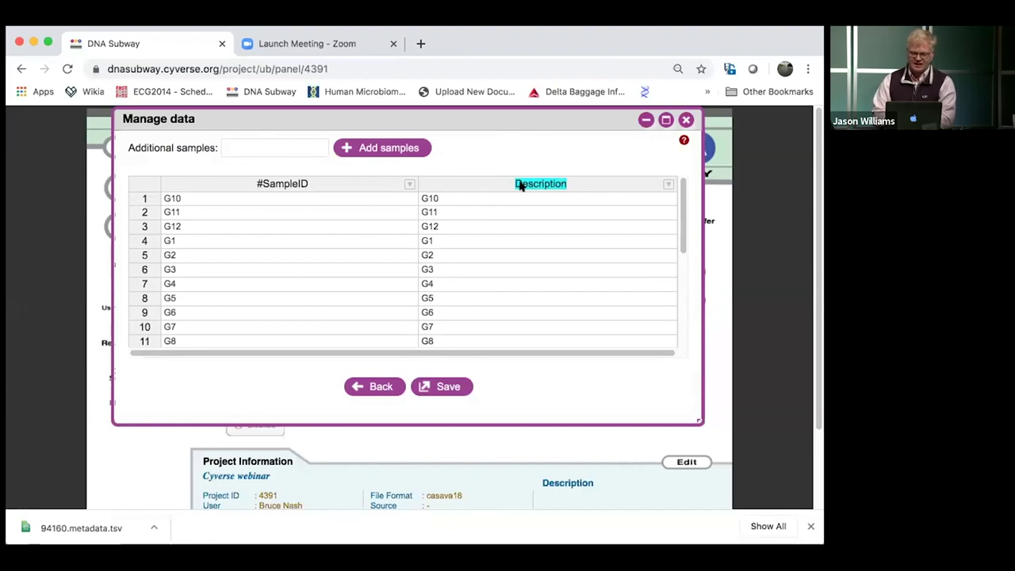
click(408, 184)
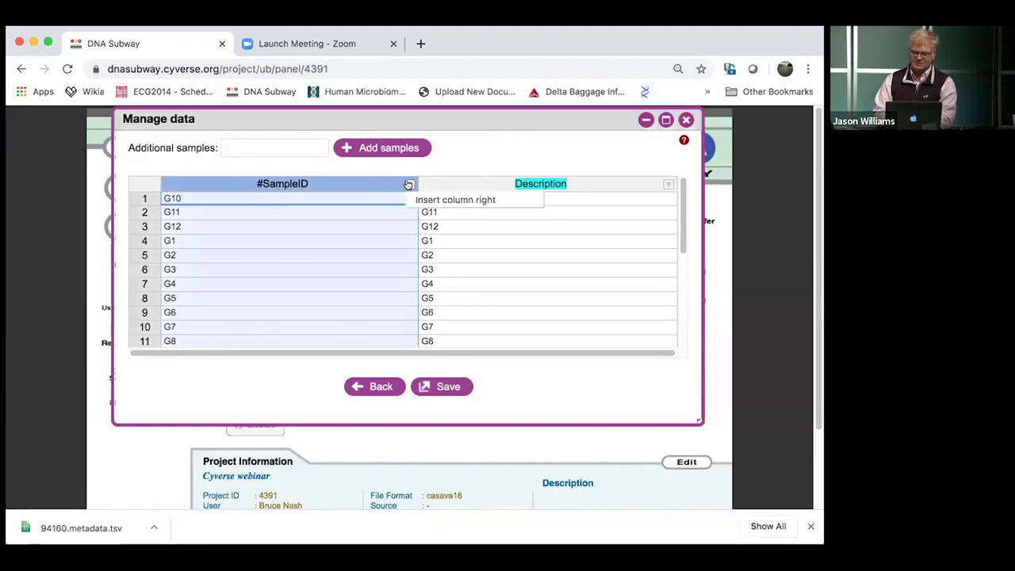
click(427, 198)
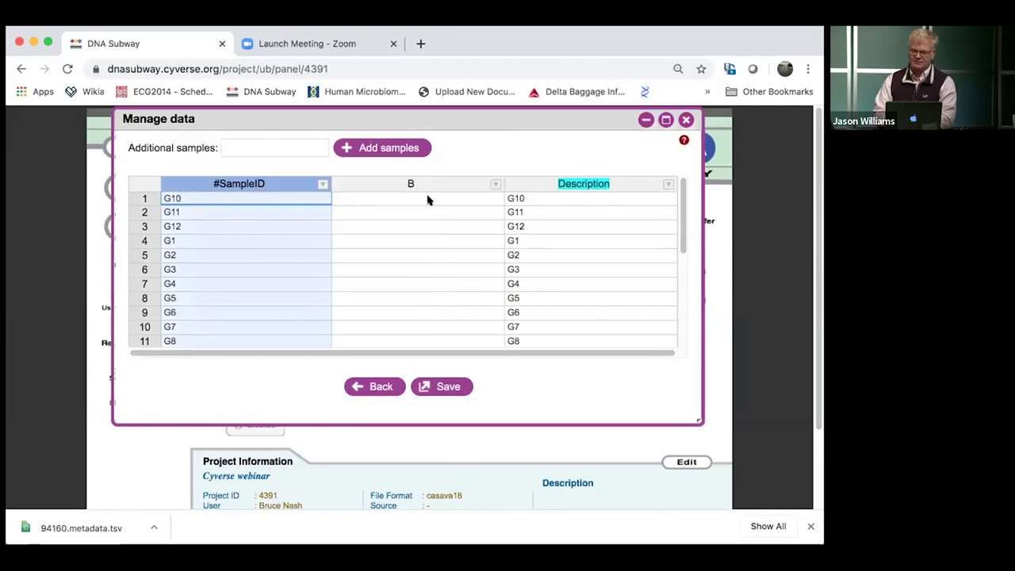
Show the column options for the new column B, then dismiss them and close the Manage data window
click(495, 184)
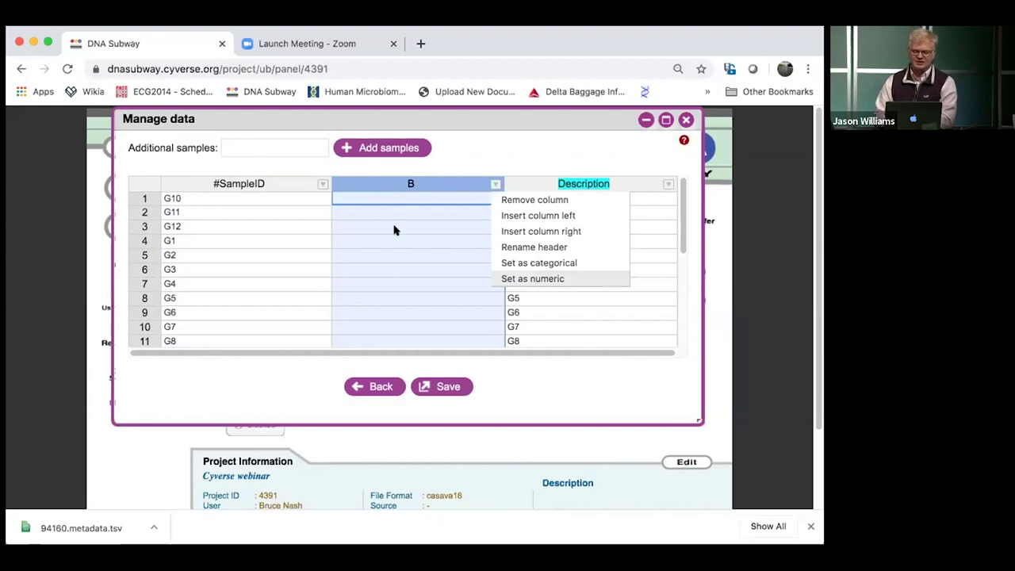
click(488, 162)
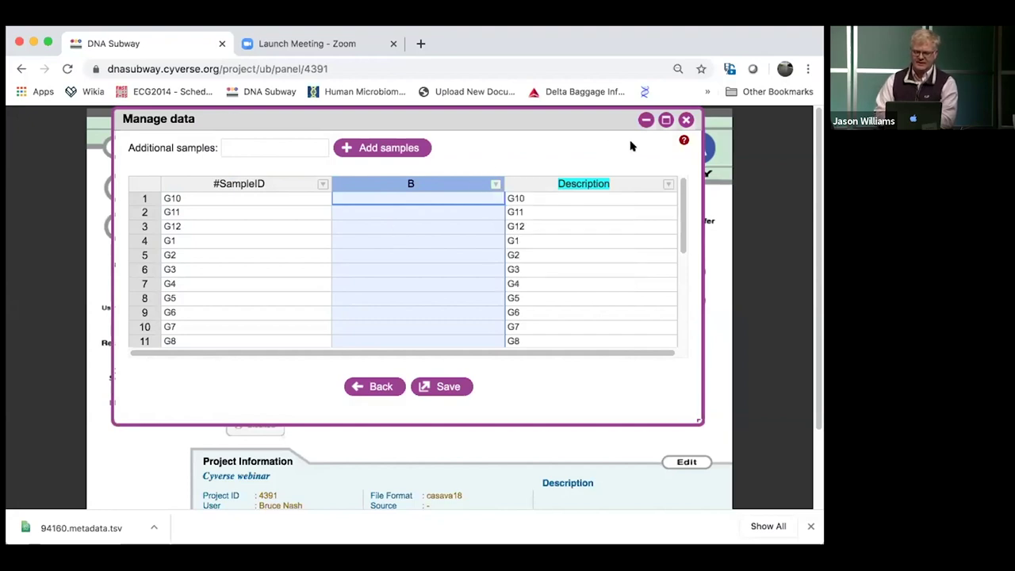
click(686, 119)
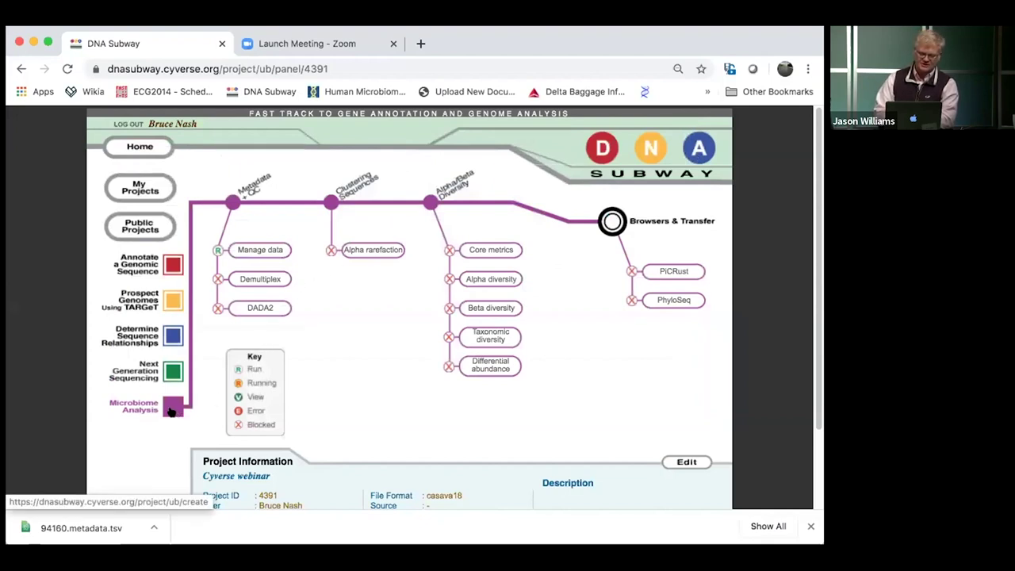
Sort the My Projects list by Last Viewed and open the public microbiome project with ID 2709
click(140, 187)
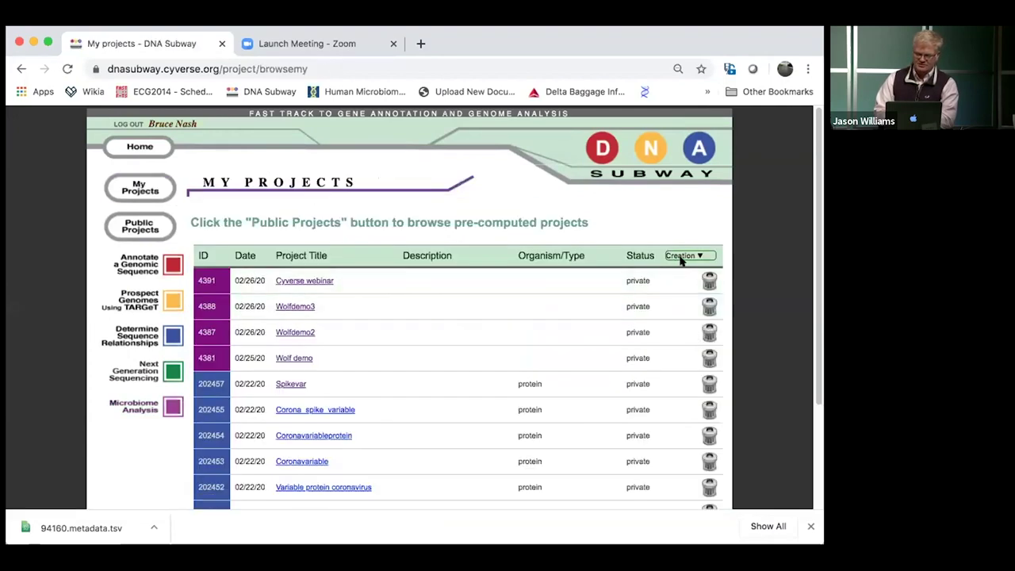
click(680, 256)
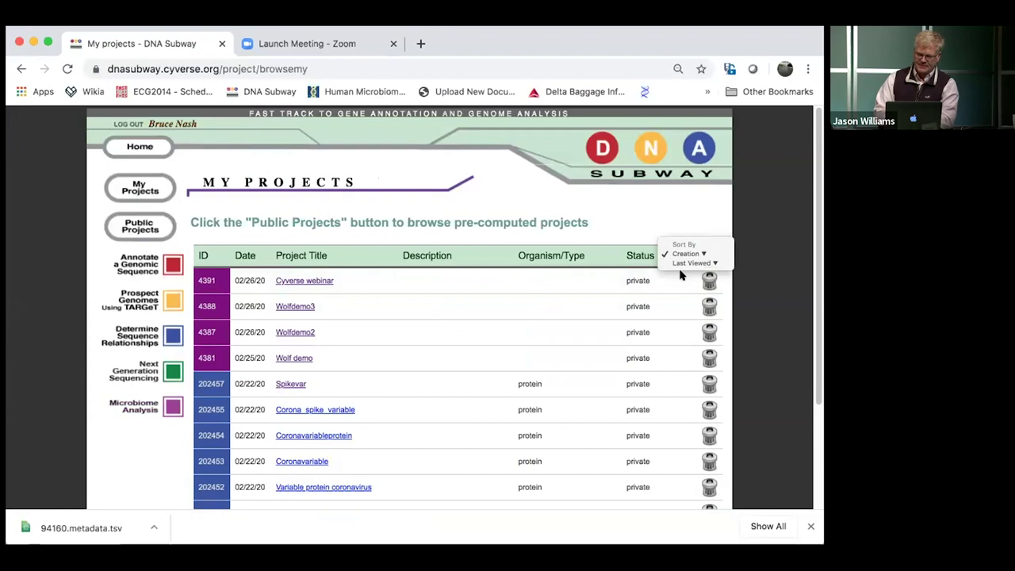
click(653, 280)
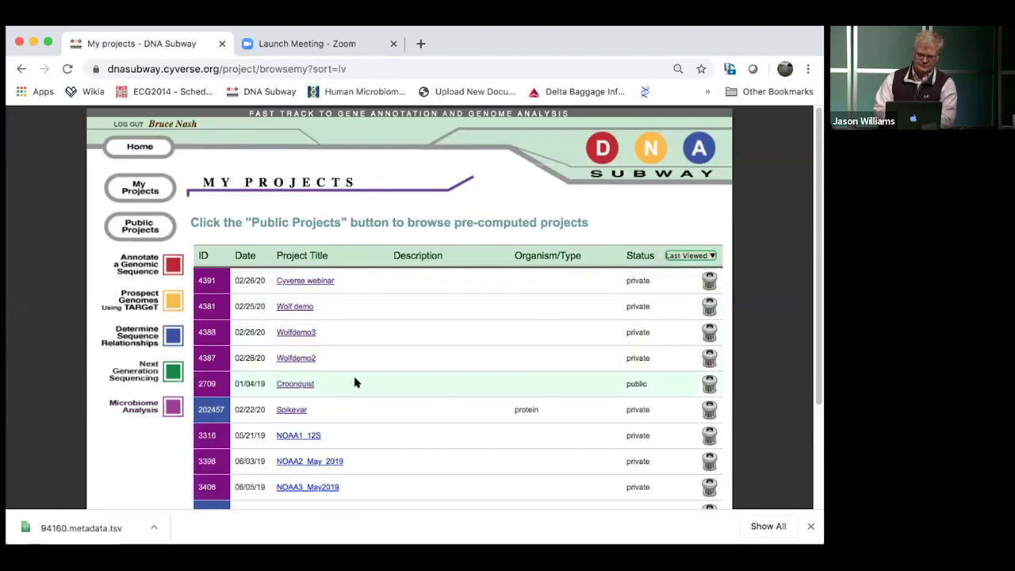
click(299, 384)
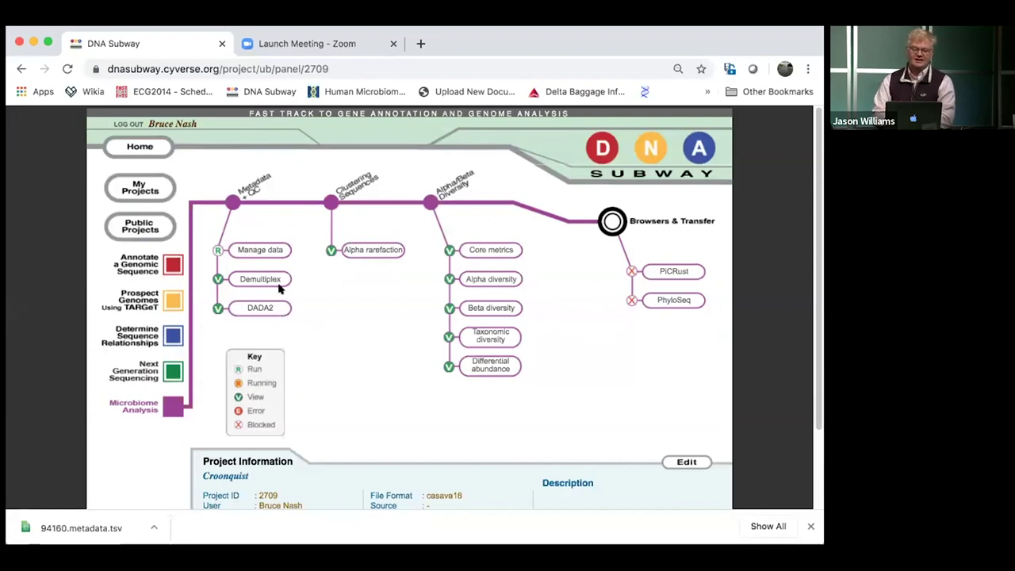
Open the project's validated metadata file in the editor and examine its Sample_Name, Treatment and Description columns for all samples
click(262, 251)
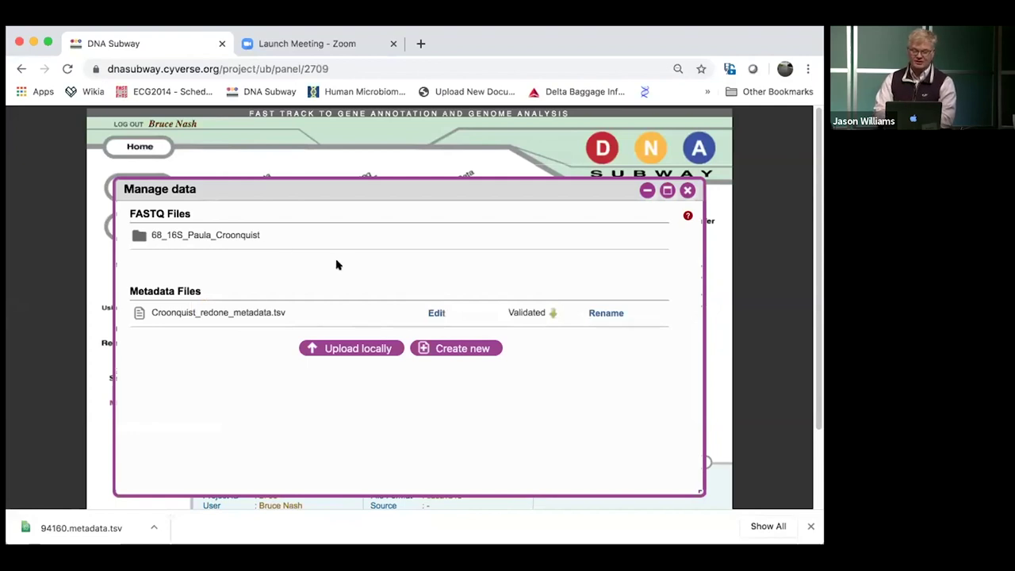
click(436, 314)
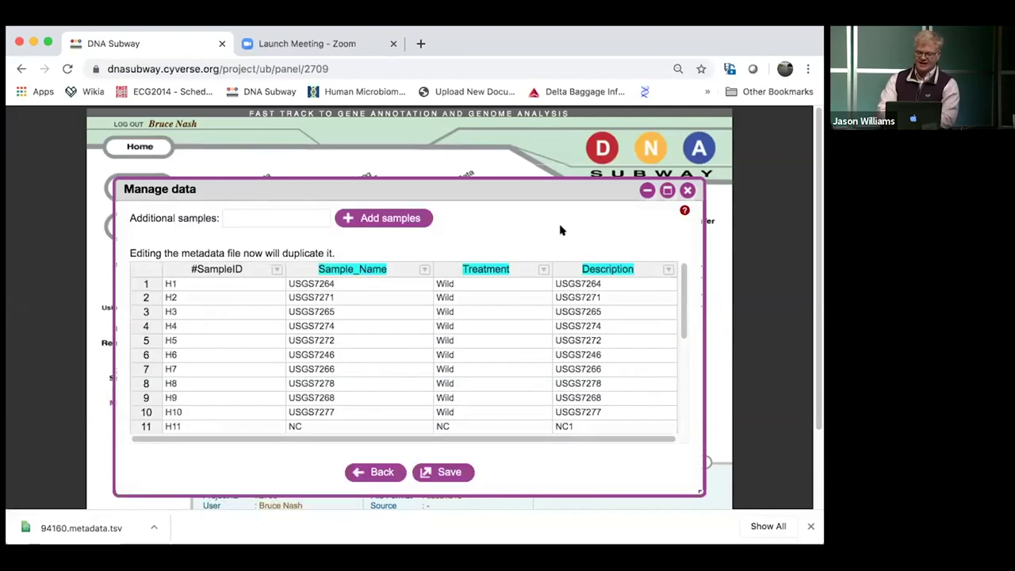
drag(555, 193, 531, 117)
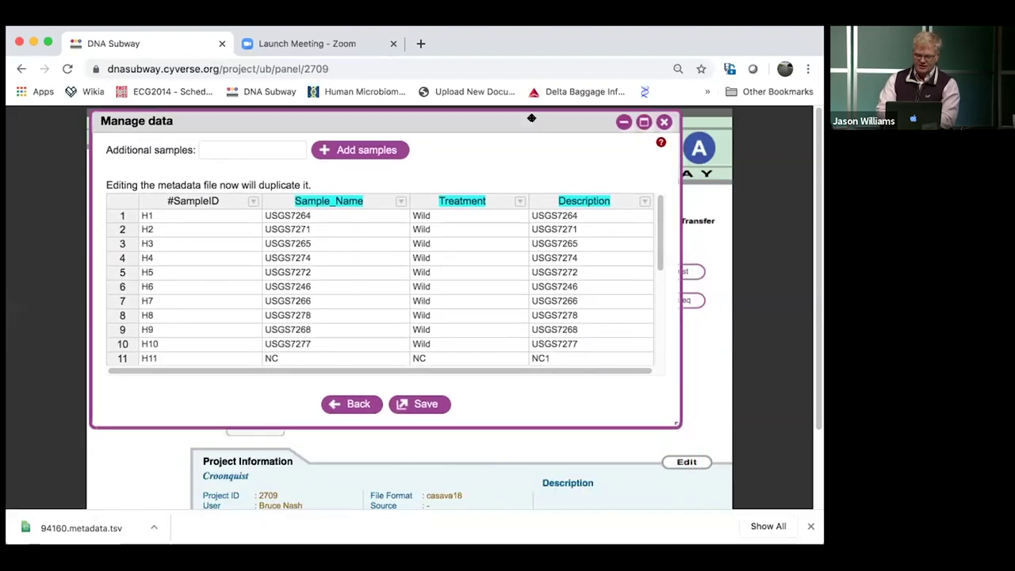
mouse_move(655, 222)
mouse_down()
mouse_move(650, 310)
mouse_move(657, 214)
mouse_up()
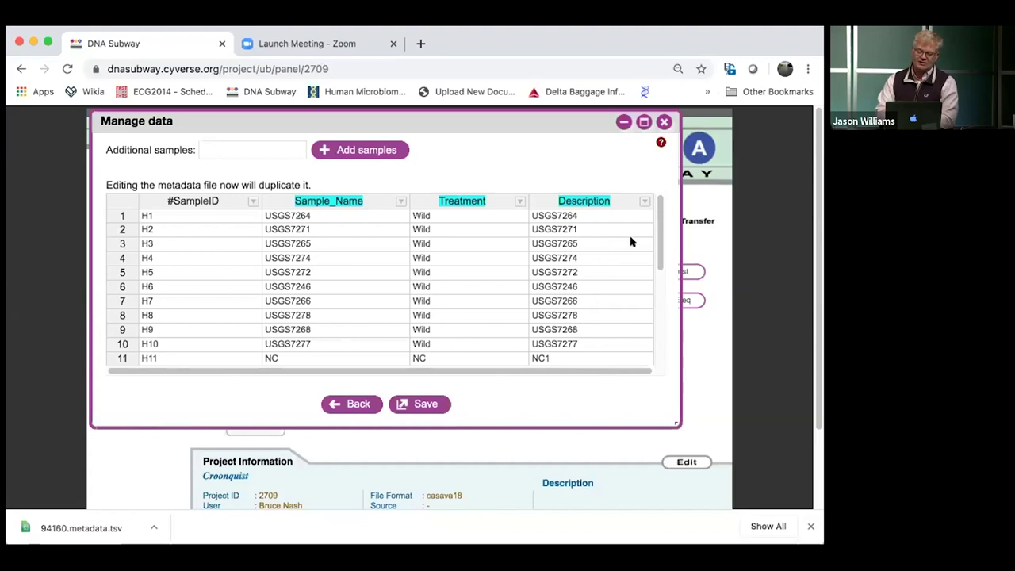
mouse_move(659, 237)
mouse_down()
mouse_move(659, 341)
mouse_move(669, 221)
mouse_up()
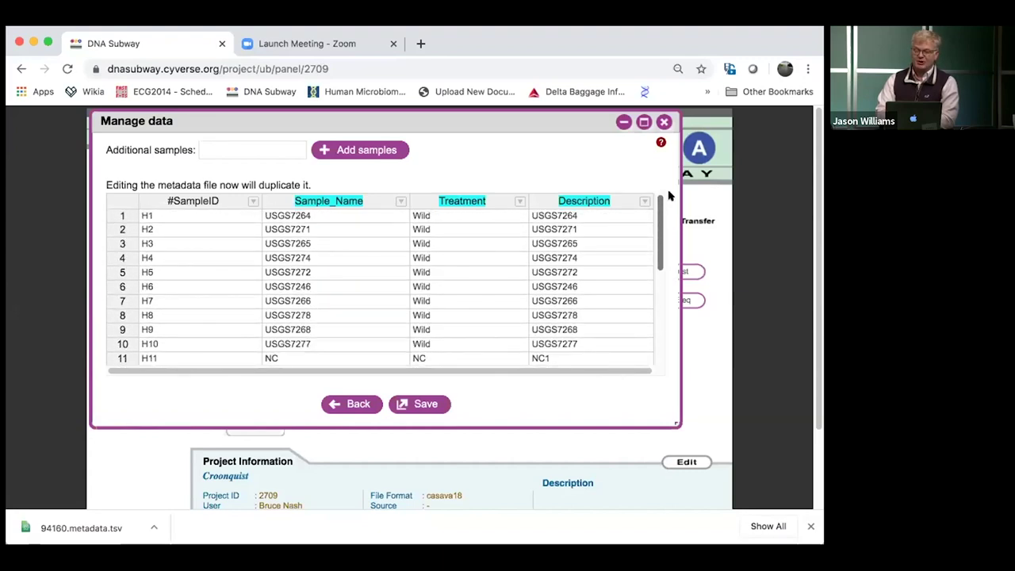
scroll(656, 228, down, 1)
scroll(655, 208, up, 1)
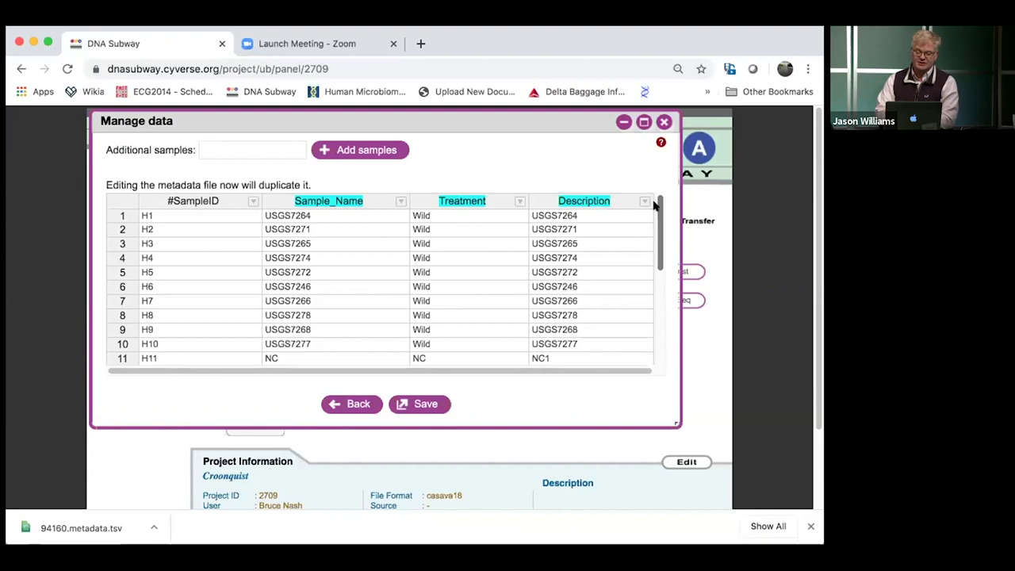
scroll(658, 215, down, 5)
drag(657, 301, 665, 206)
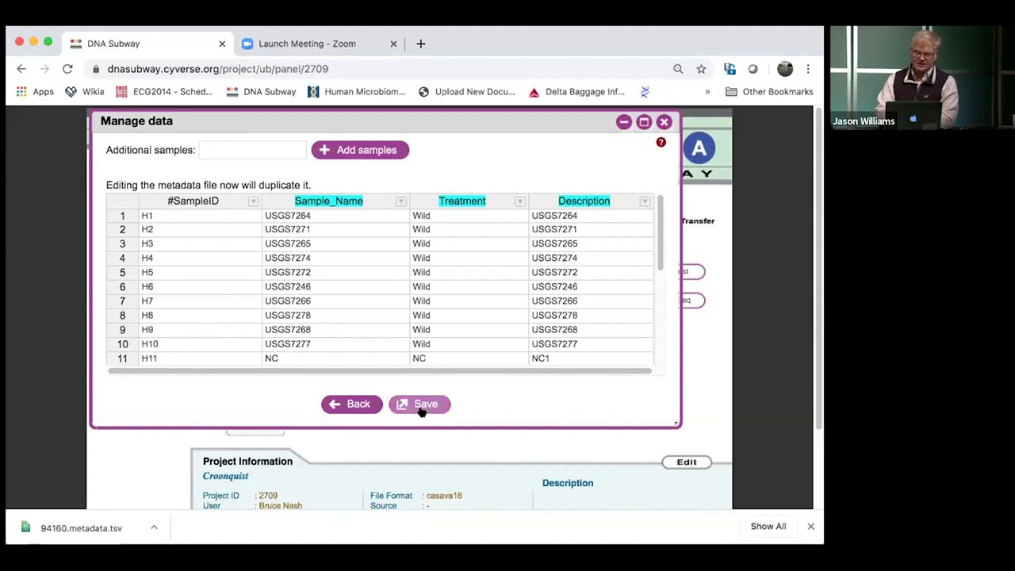
Leave the metadata editor without saving, close Manage data, and open the Wolfdemo3 project from My Projects
click(357, 404)
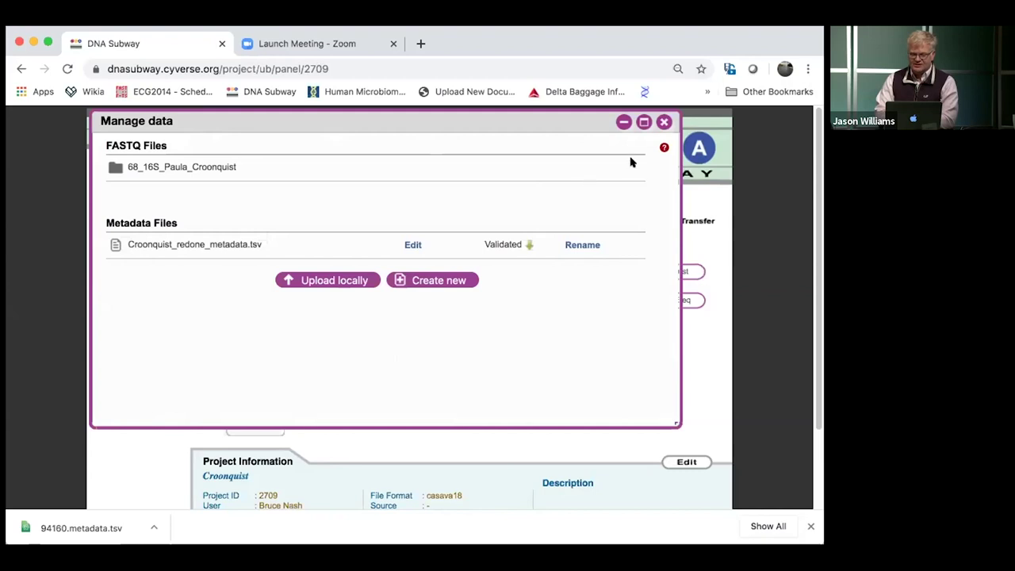
click(663, 123)
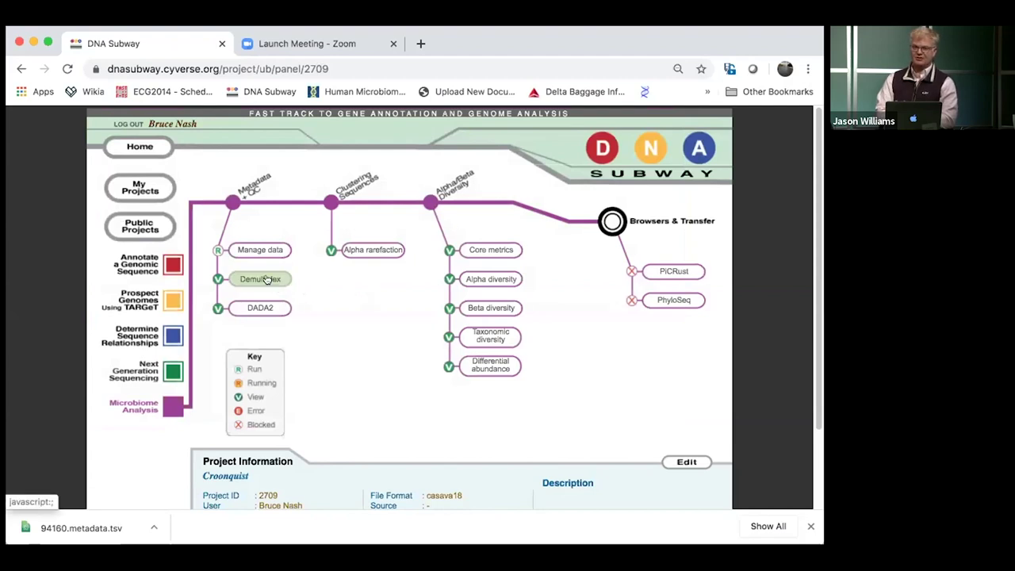
click(153, 189)
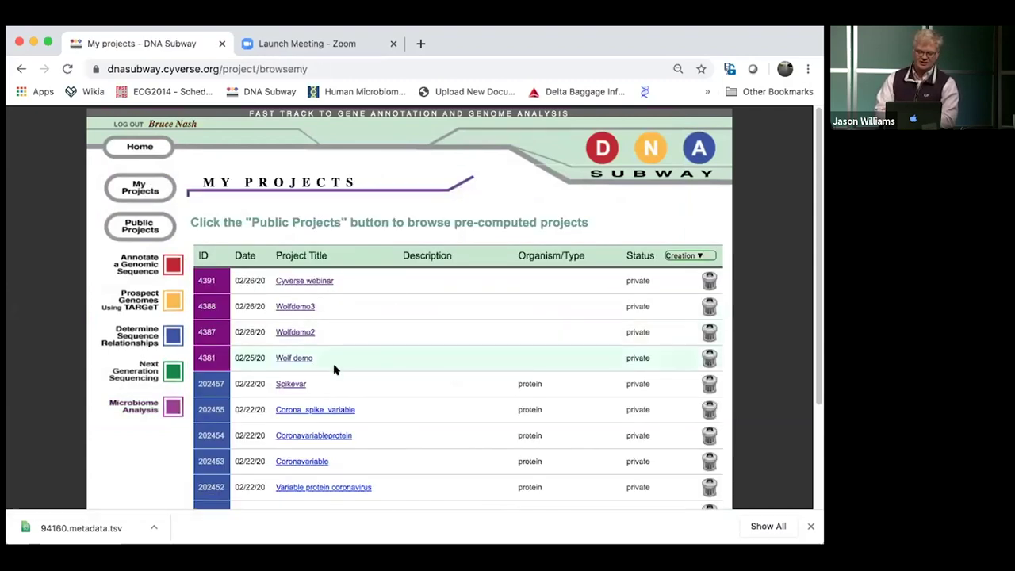
click(292, 306)
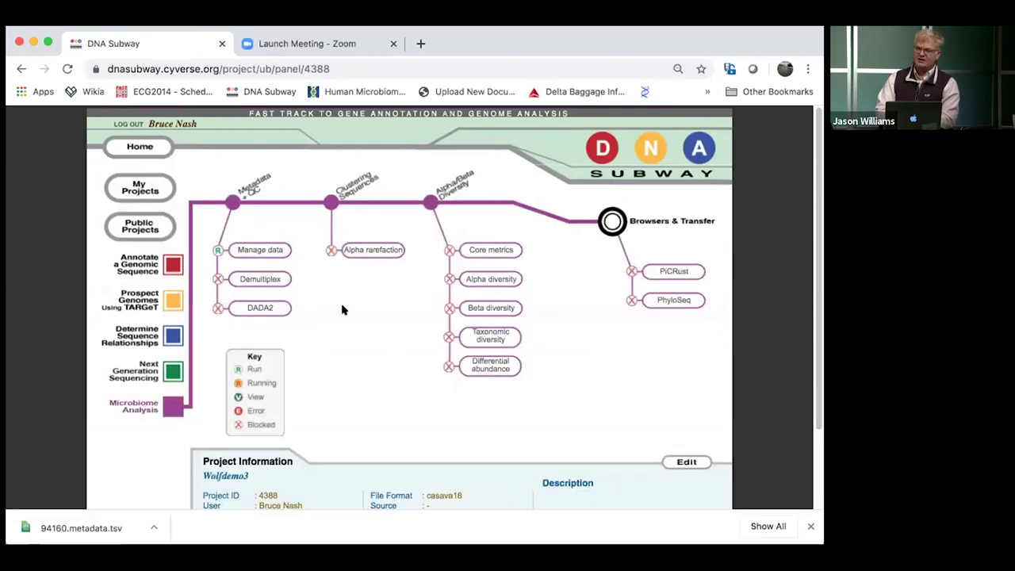
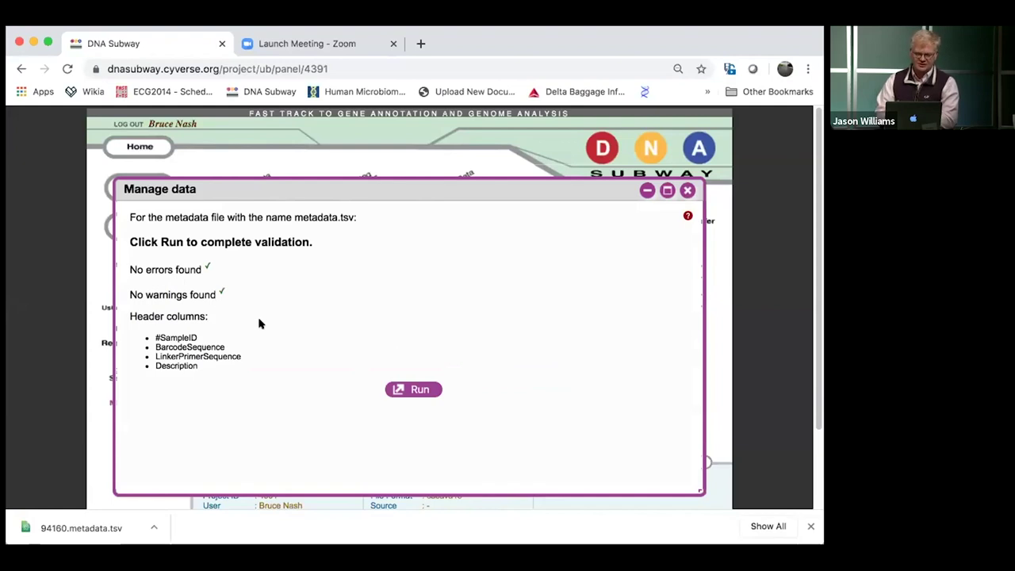
Complete the validation of metadata.tsv and demultiplex the Cyverse webinar reads, keeping 10000 random sequences to sample for QC
click(410, 388)
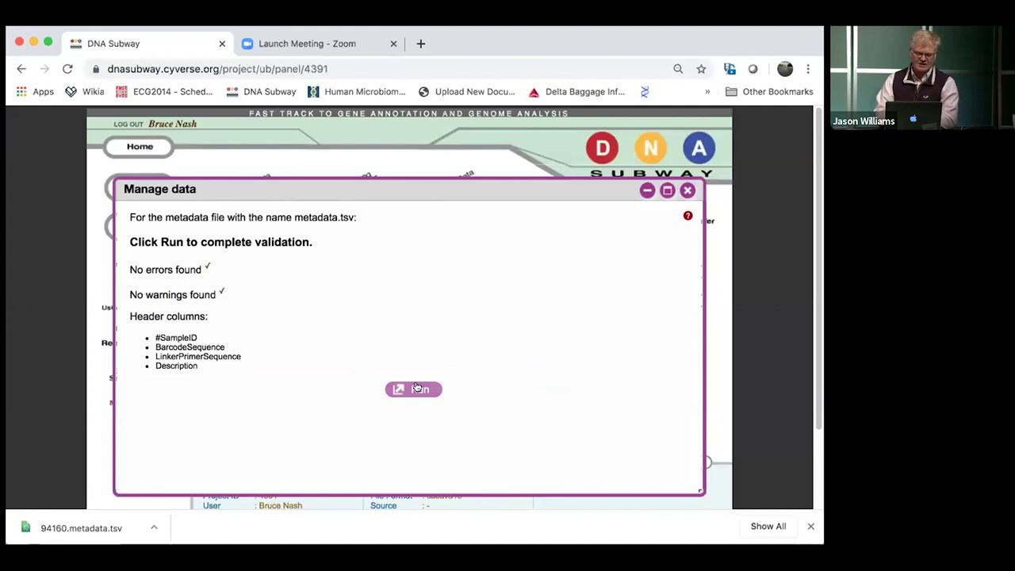
click(418, 388)
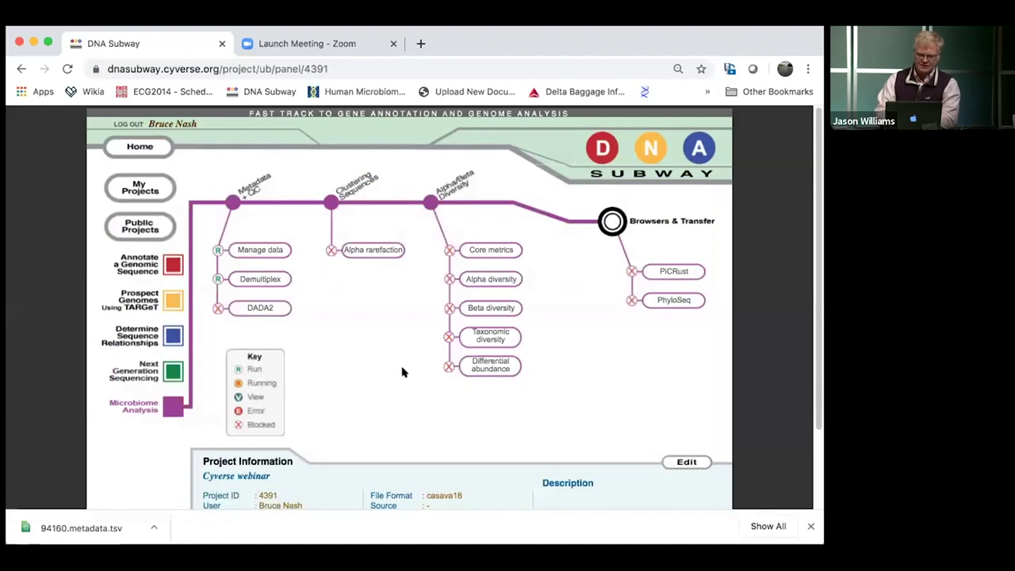
click(263, 277)
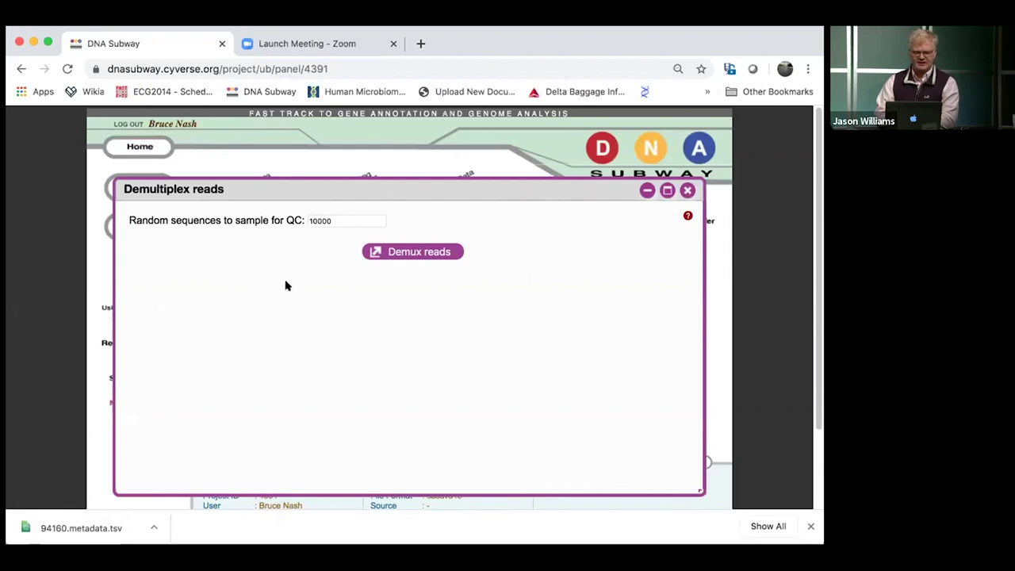
click(336, 220)
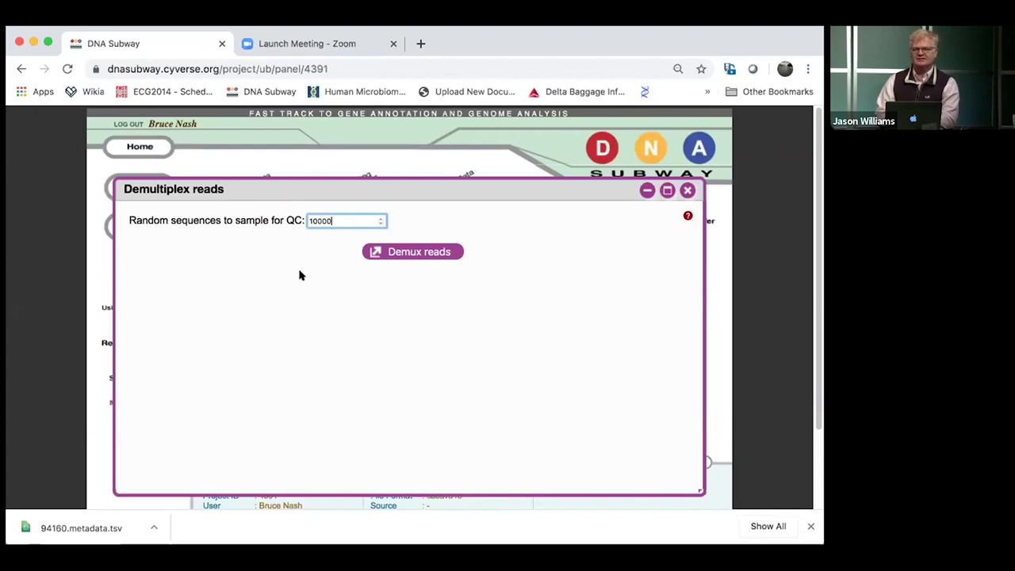
click(430, 252)
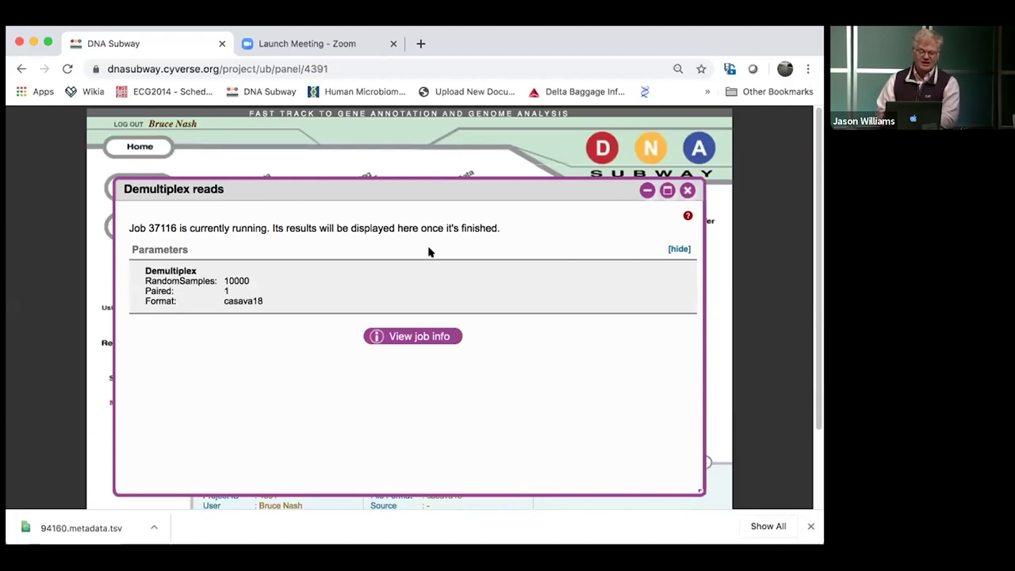
click(687, 190)
Return to My Projects, sort by Last Viewed, and reopen the completed microbiome project with ID 2709
click(142, 182)
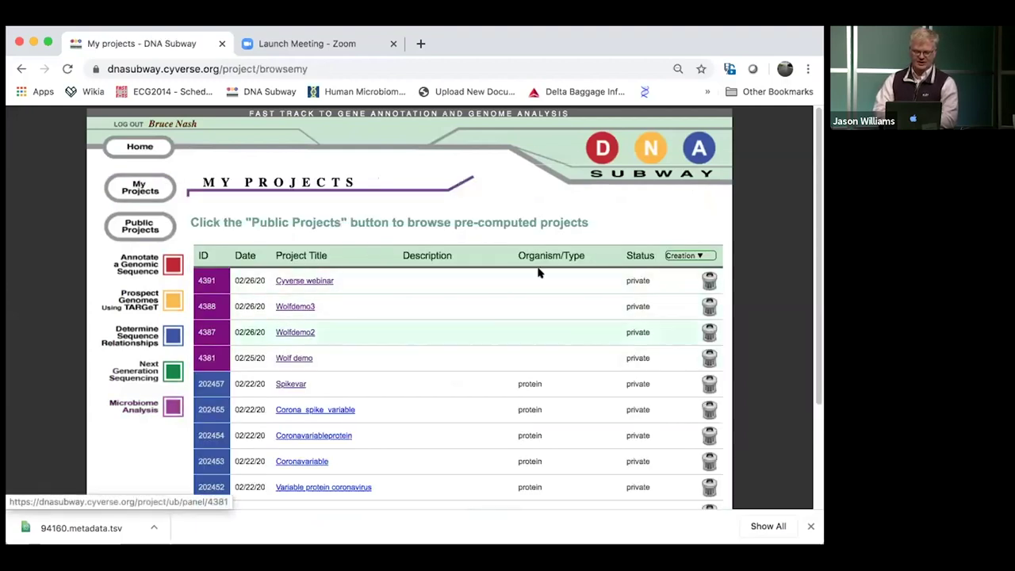
click(682, 256)
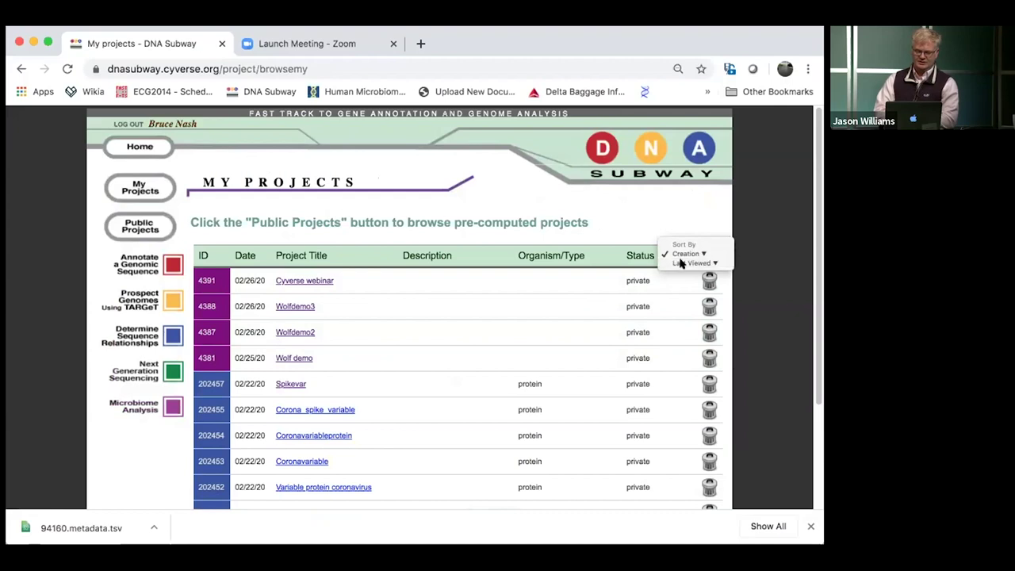
click(683, 262)
click(303, 333)
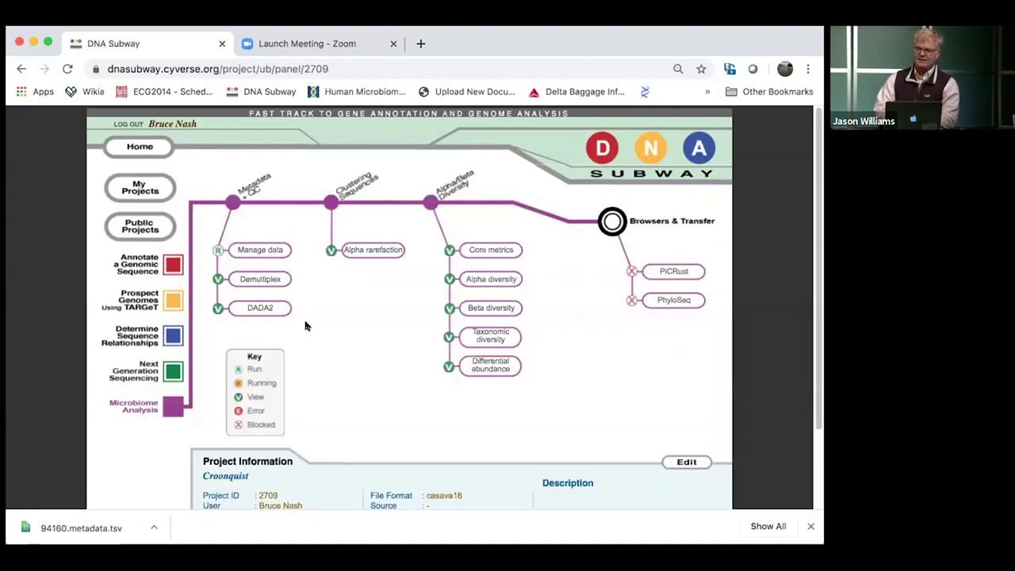
Open the Demultiplexing Summary from the project's Demultiplex results and examine the sequence counts overview
click(266, 287)
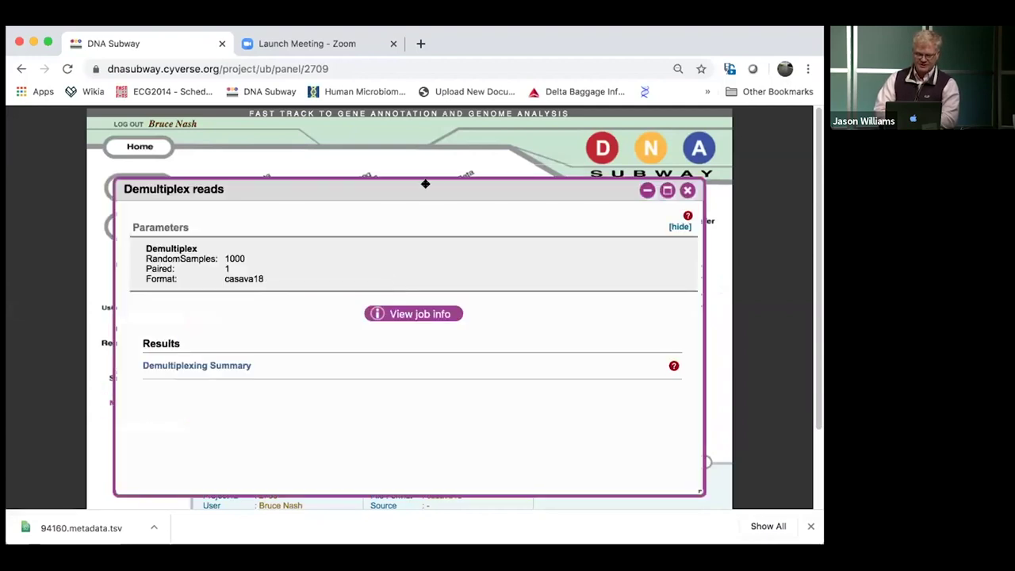
drag(425, 183, 421, 123)
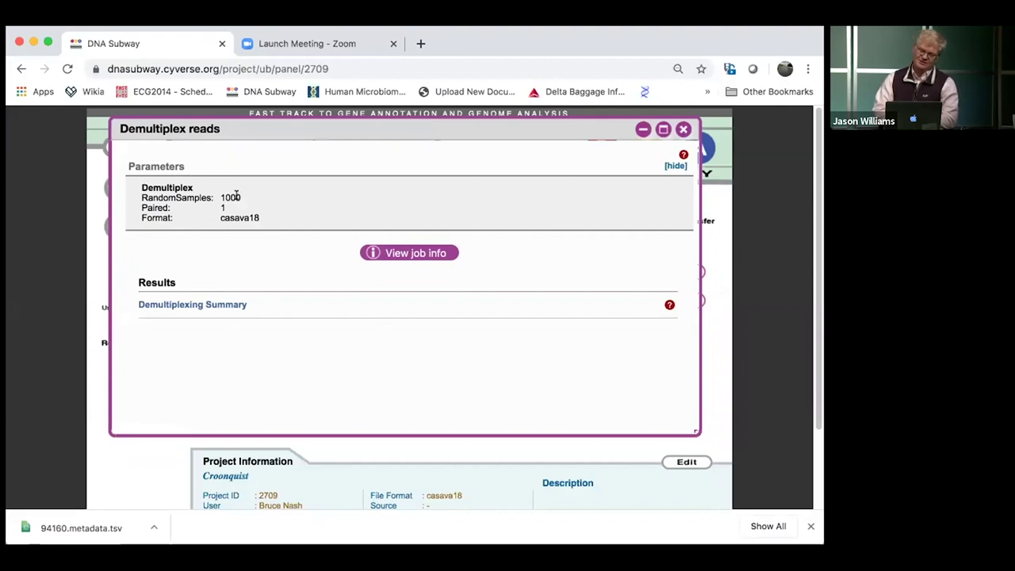
click(199, 305)
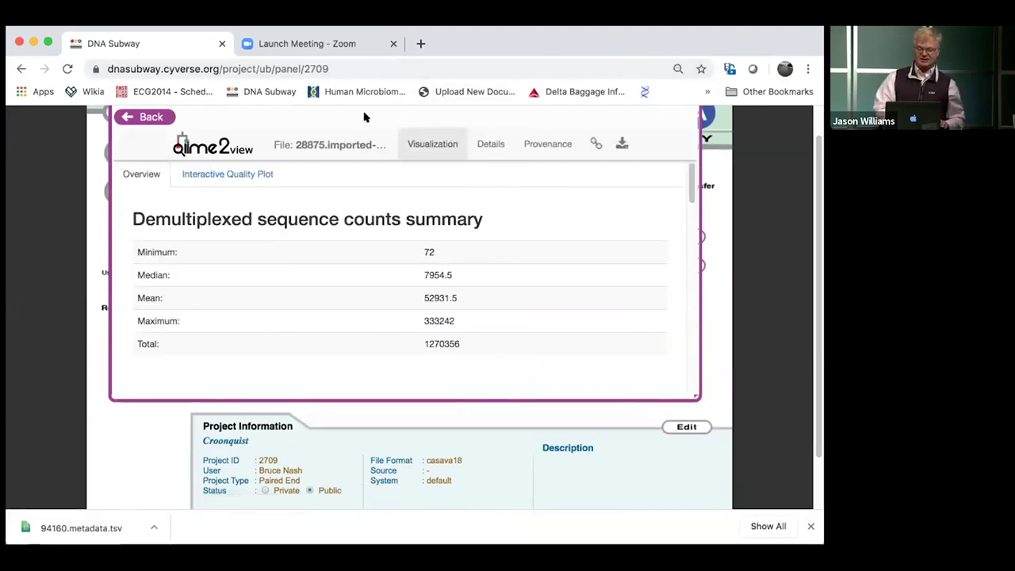
scroll(575, 219, up, 1)
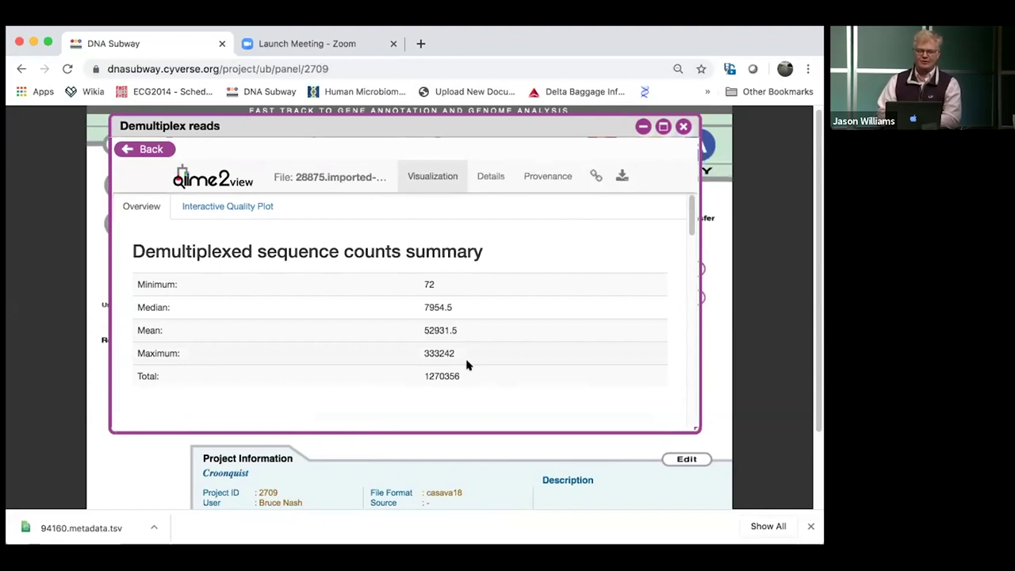
Show the Interactive Quality Plot and enlarge the results window to fit the forward and reverse read plots side by side
click(227, 206)
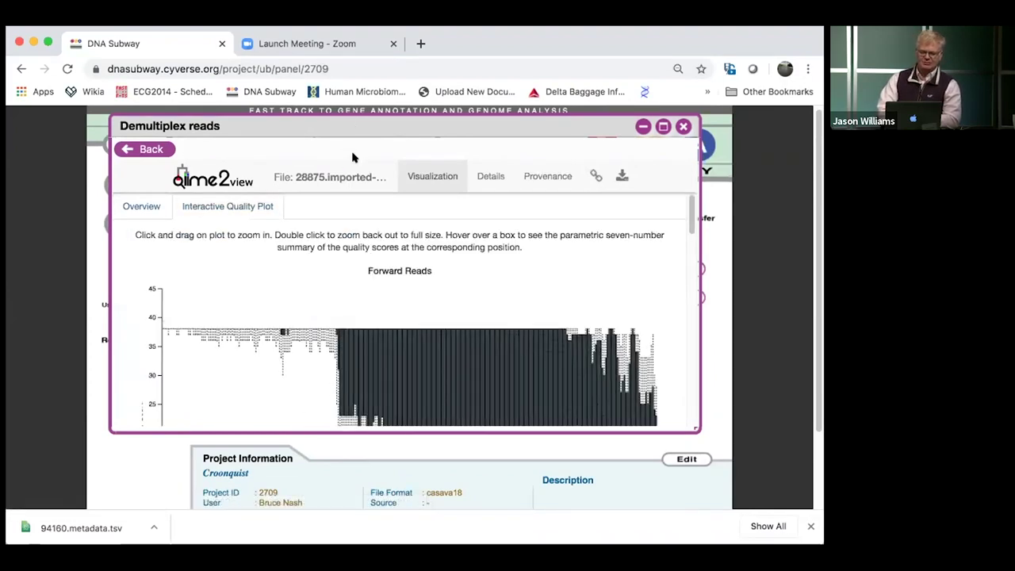
drag(369, 117, 341, 103)
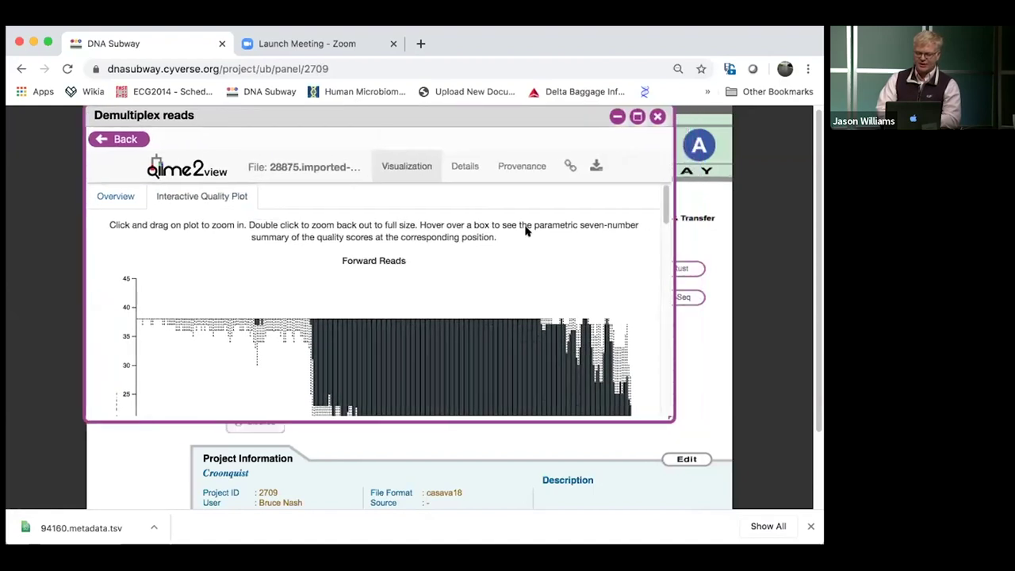
drag(672, 260, 803, 269)
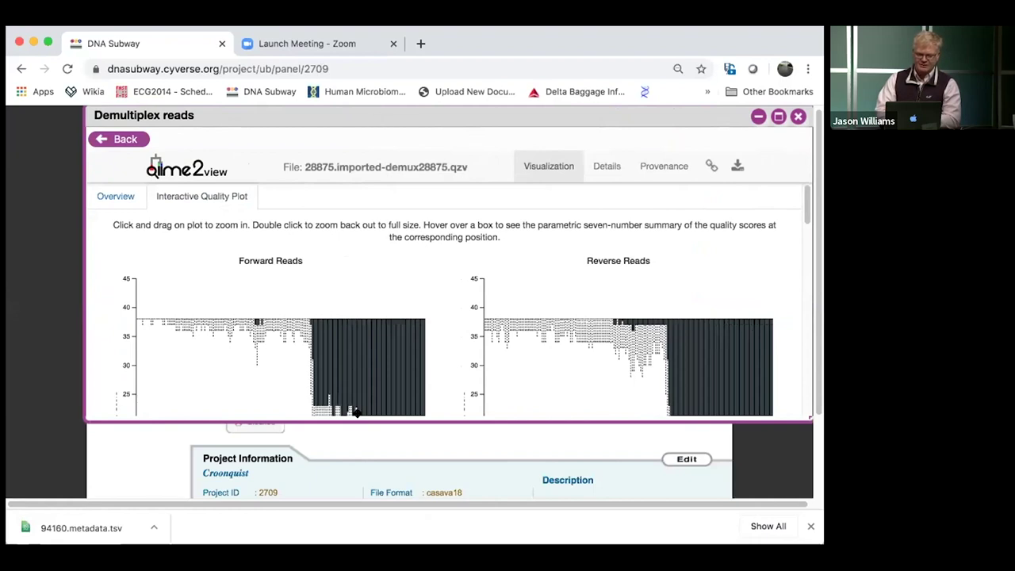
drag(357, 416, 358, 504)
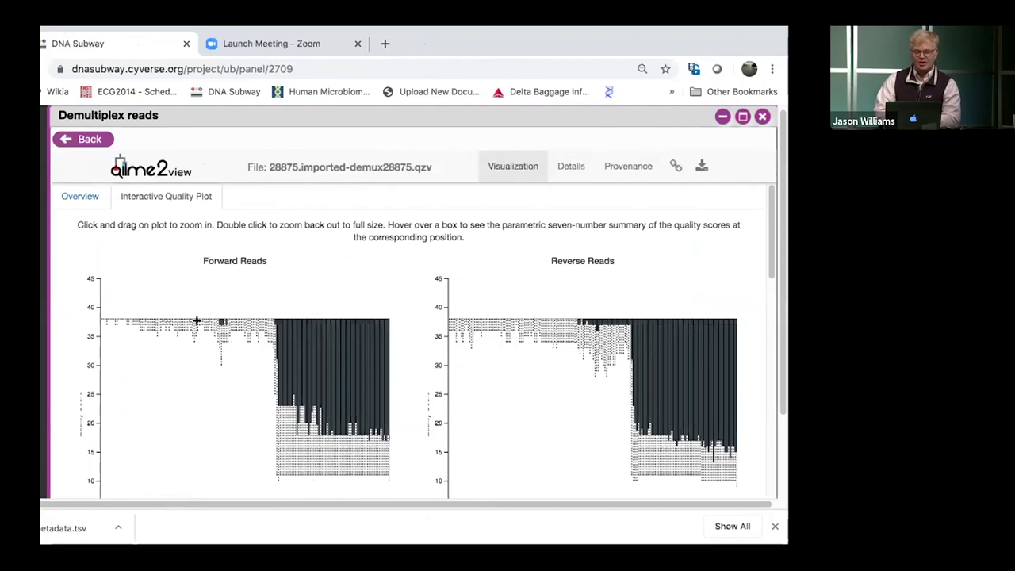
Examine the forward and reverse read quality plots along the sequence bases to judge where quality drops
scroll(127, 320, down, 3)
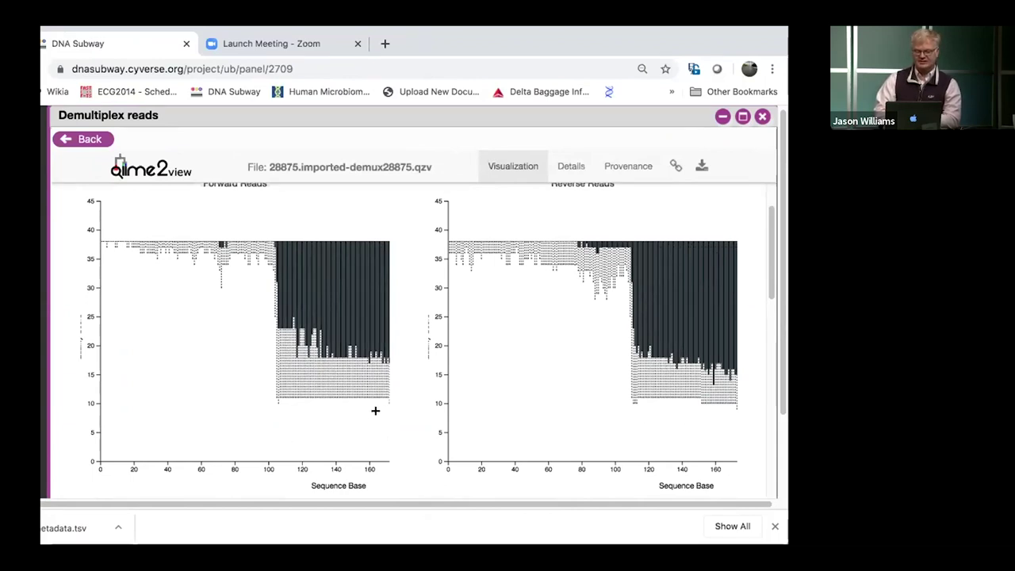
scroll(376, 411, up, 1)
scroll(376, 411, up, 2)
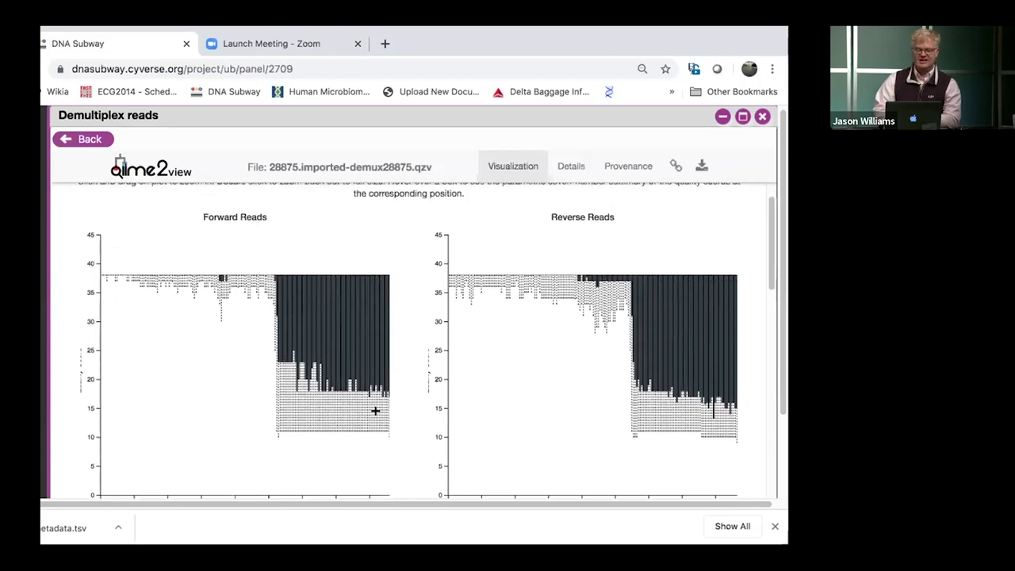
scroll(372, 410, down, 1)
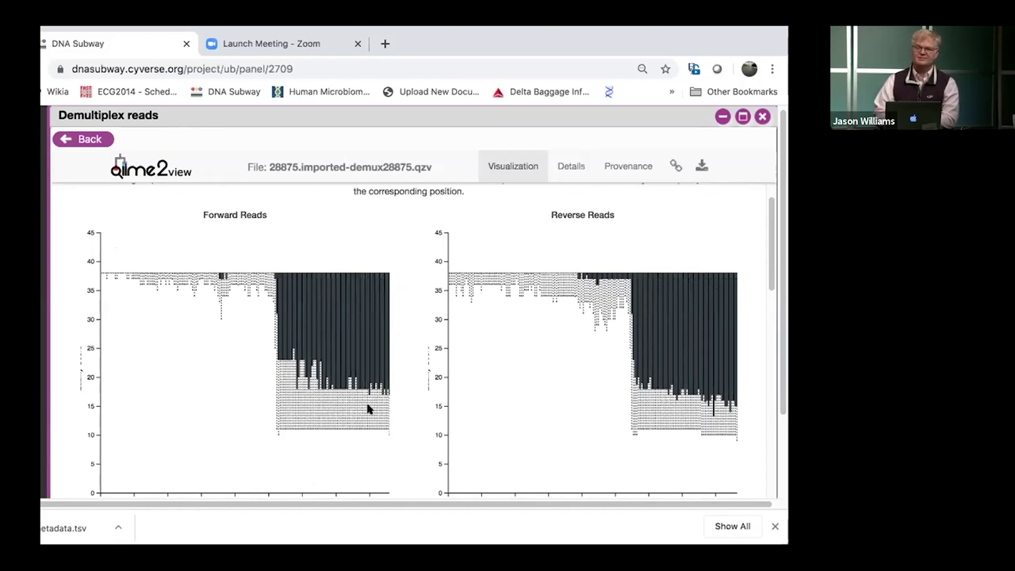
right_click(367, 408)
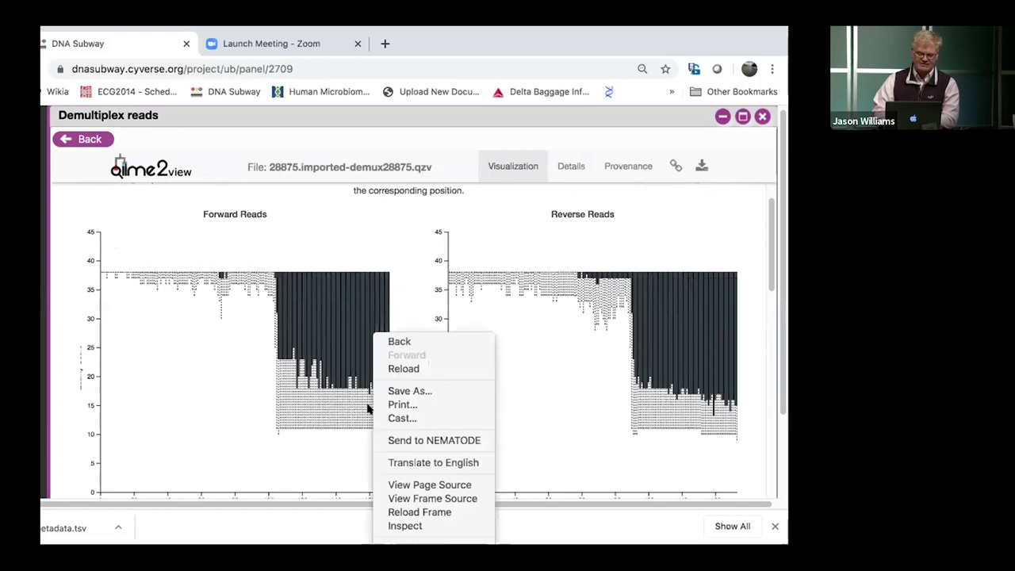
click(274, 409)
scroll(275, 409, down, 1)
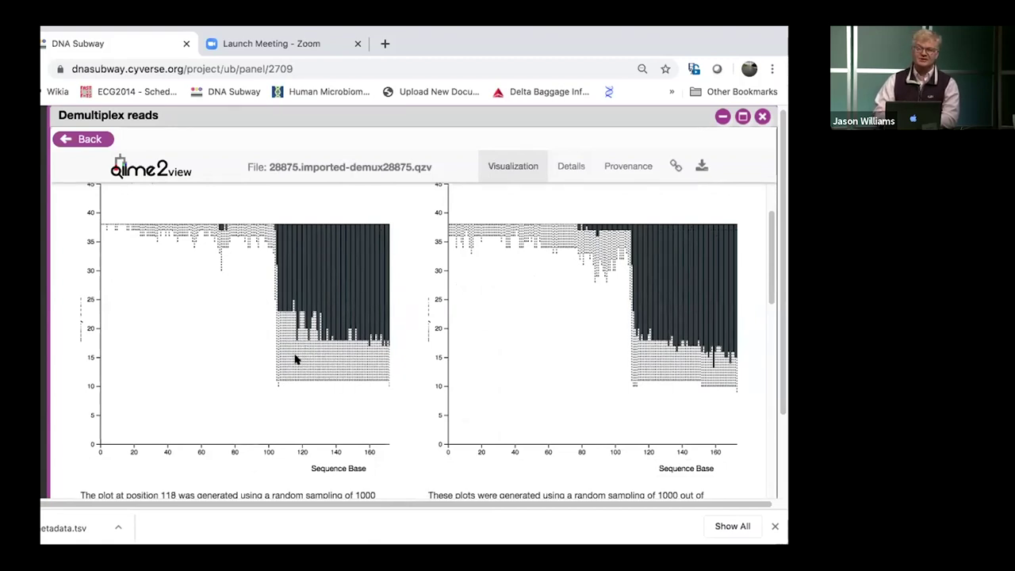
scroll(407, 256, right, 1)
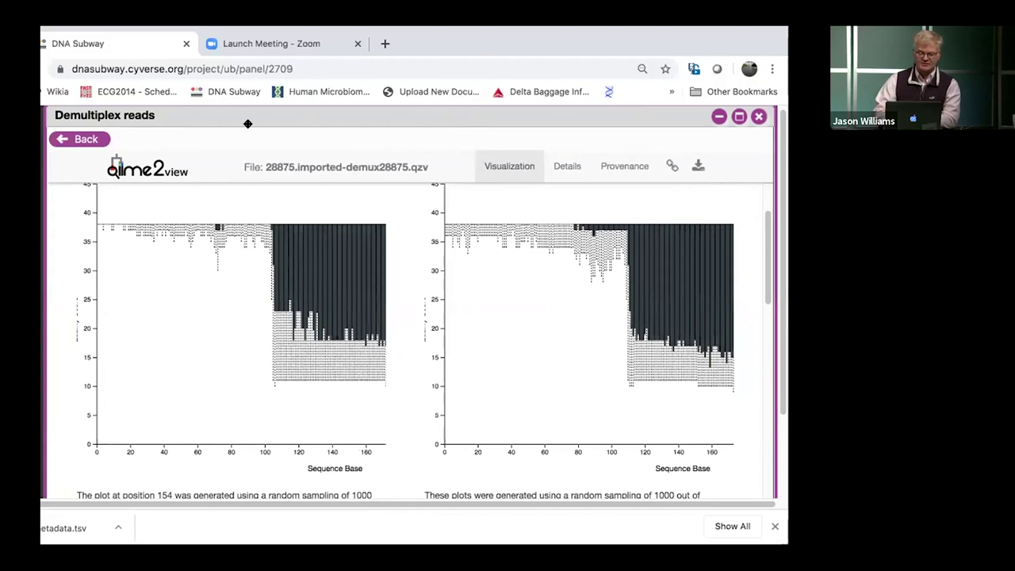
Leave the quality plots for the demultiplexing results and close the Demultiplex reads window
click(83, 136)
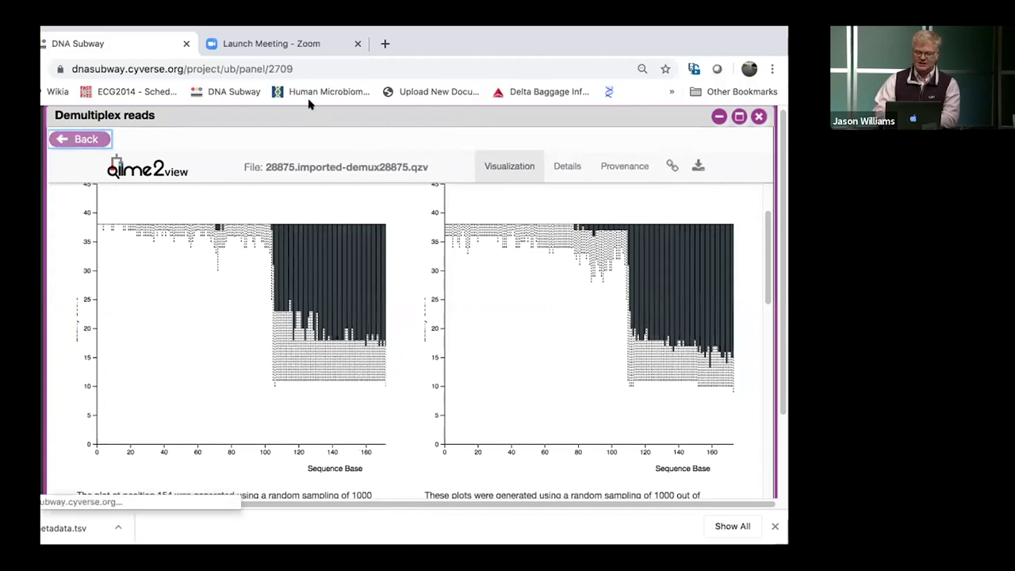
drag(462, 113, 394, 119)
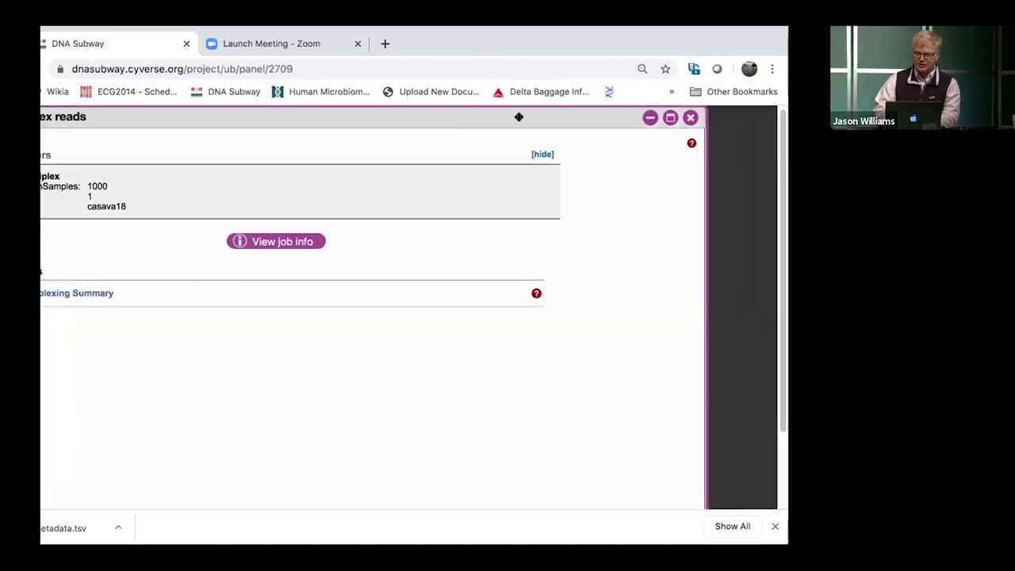
click(691, 117)
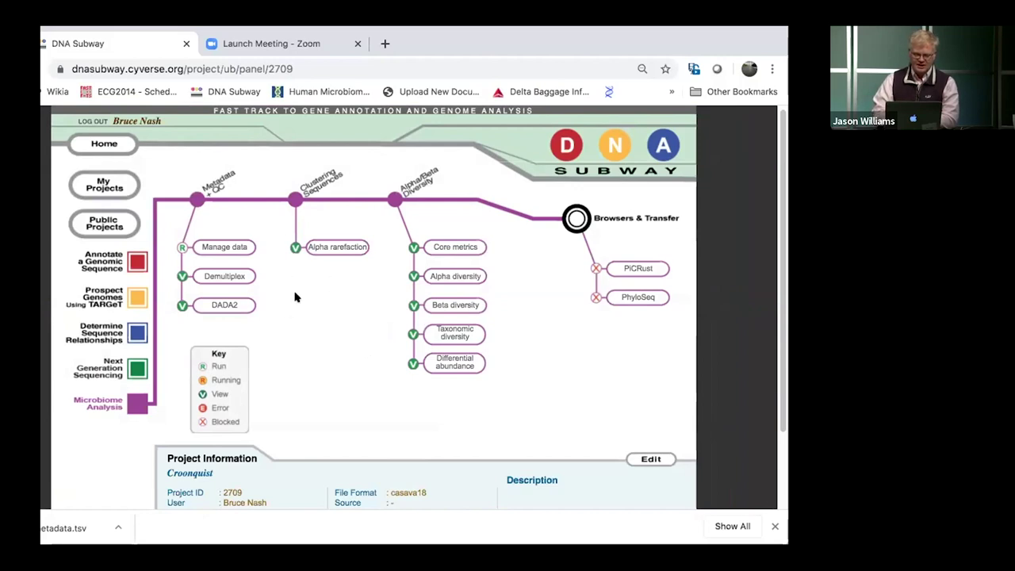
Prepare a new DADA2 job with the truncLen of both the forward and the reverse reads set to 100
click(225, 308)
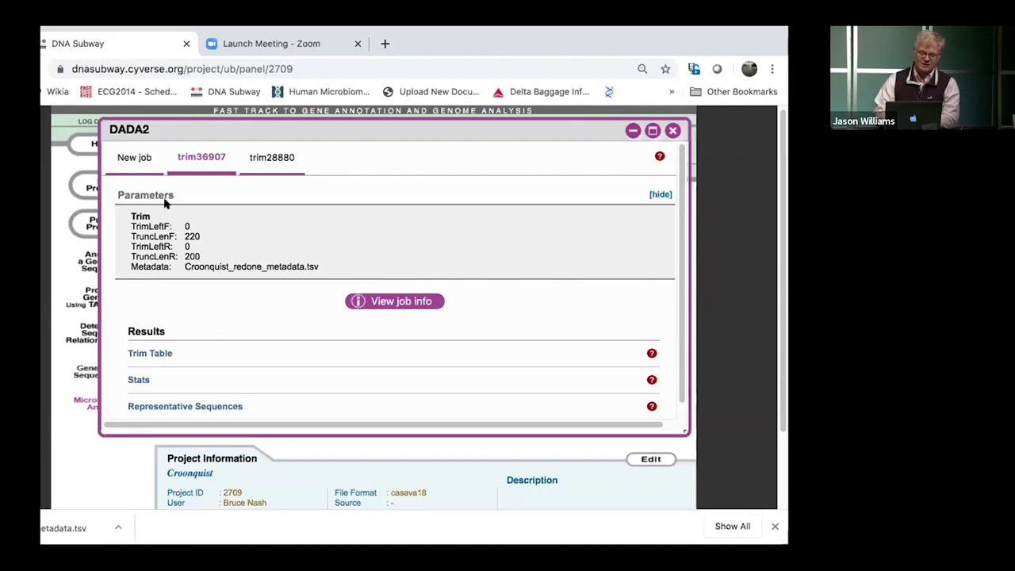
click(133, 161)
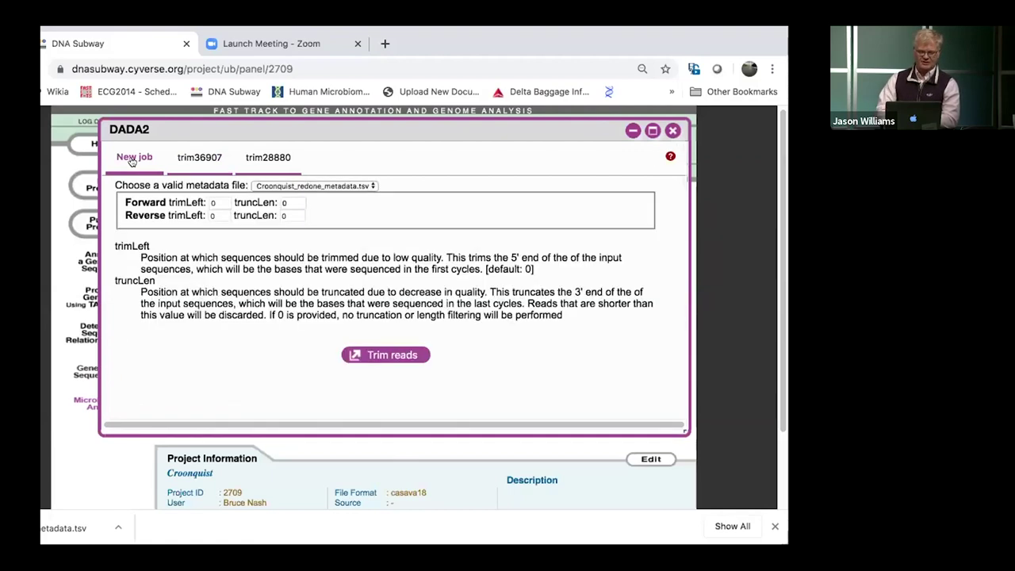
click(289, 203)
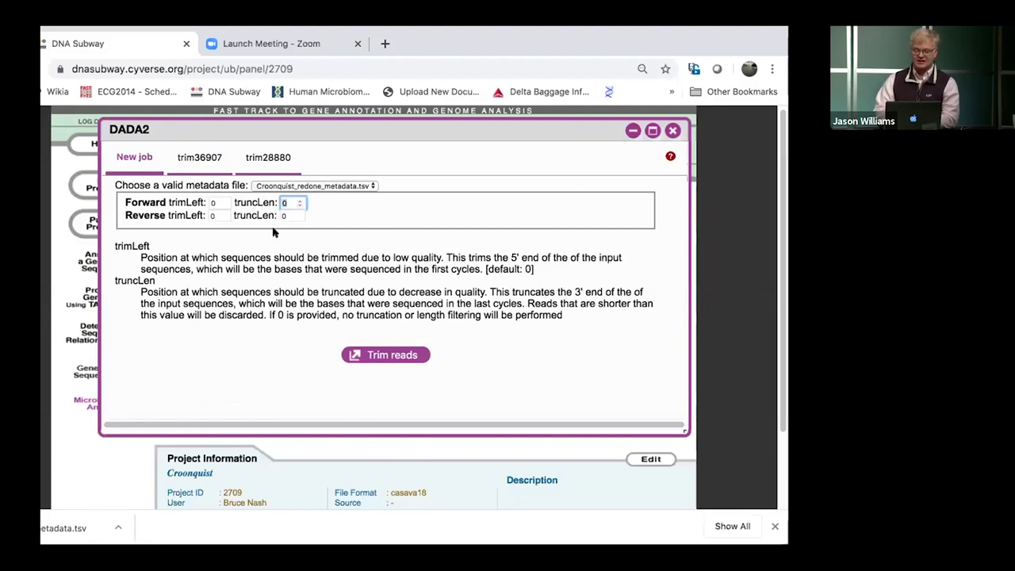
text(100)
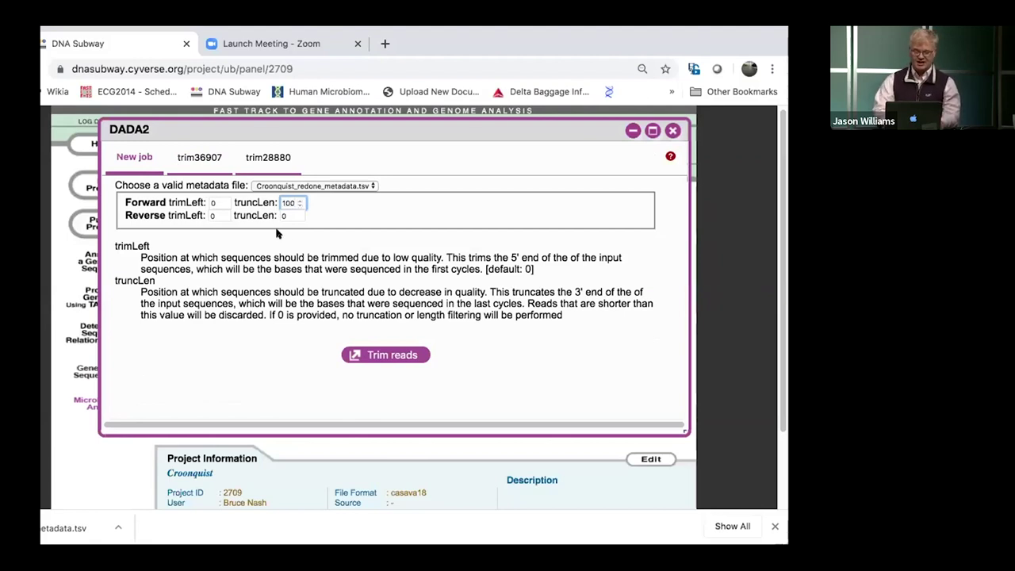
click(290, 215)
key(BackSpace)
text(100)
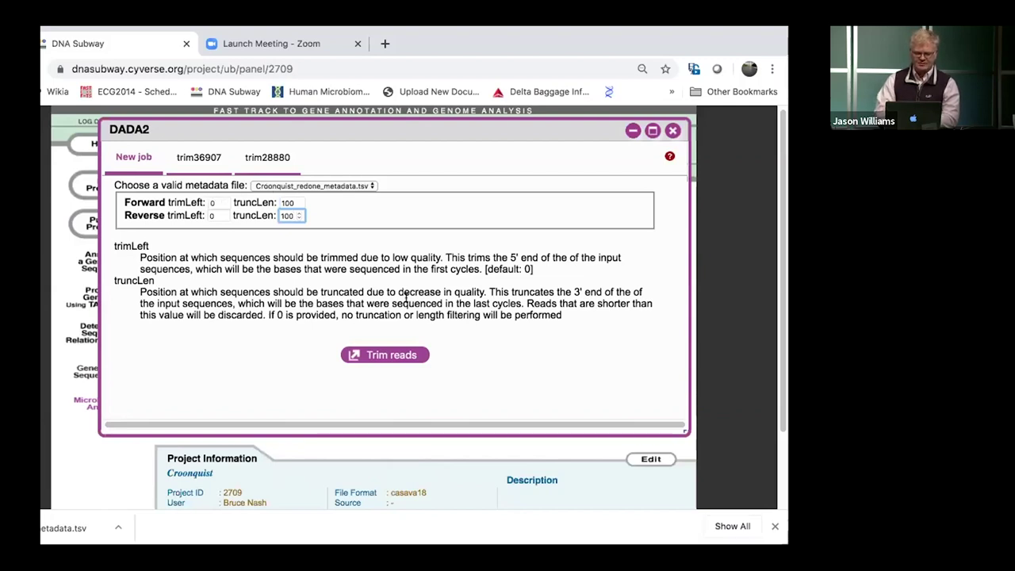
Open the Trim Table from the results of the finished DADA2 job trim36907
click(267, 157)
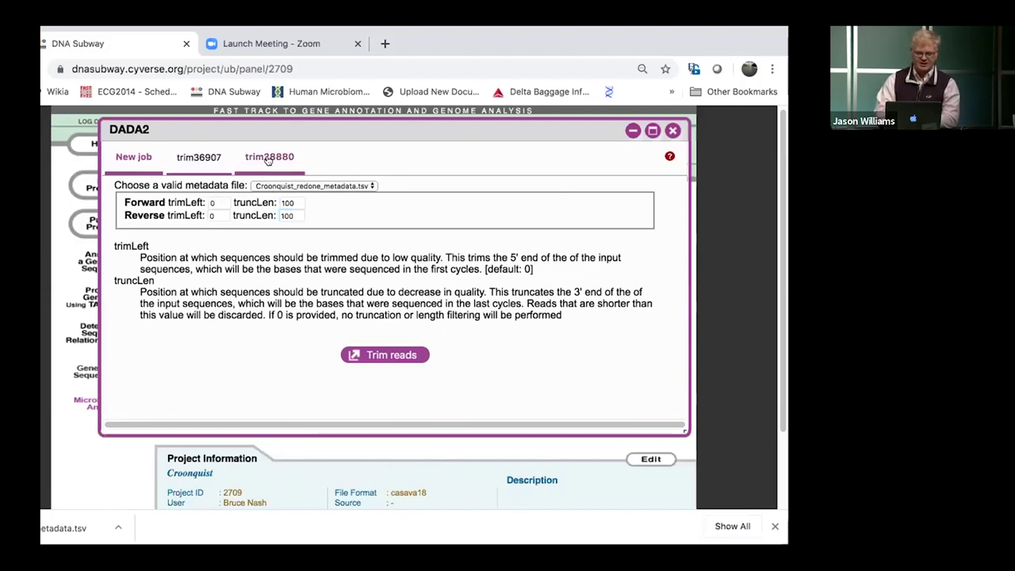
click(199, 157)
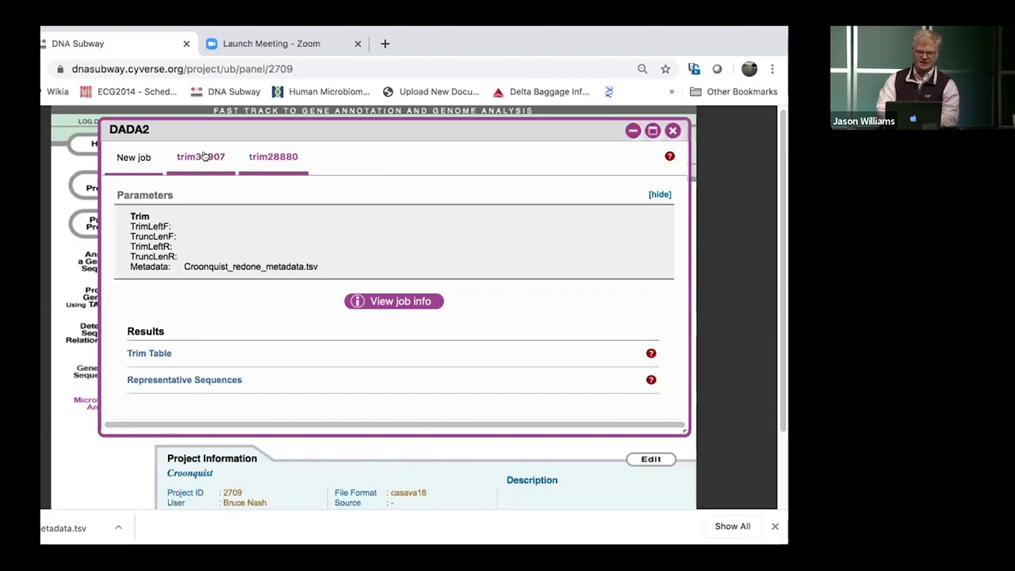
scroll(424, 222, down, 1)
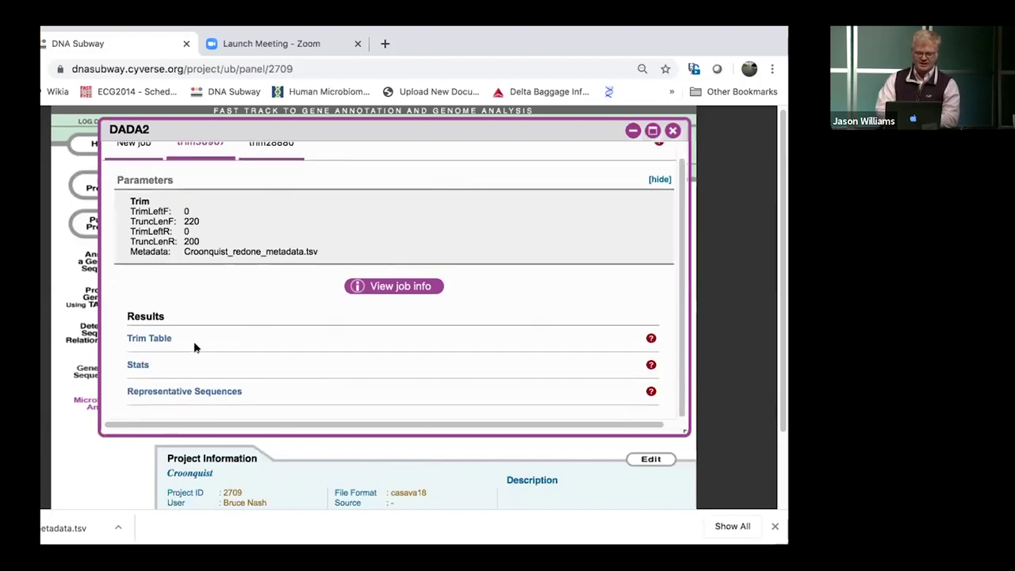
click(153, 337)
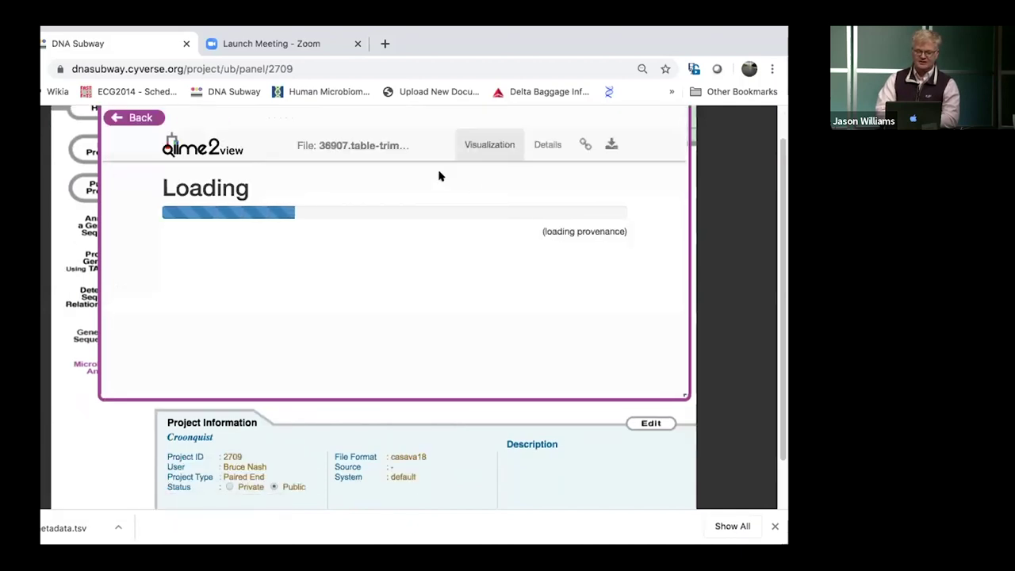
Examine the table summary and the frequency per sample statistics in the Trim Table overview
scroll(441, 176, down, 1)
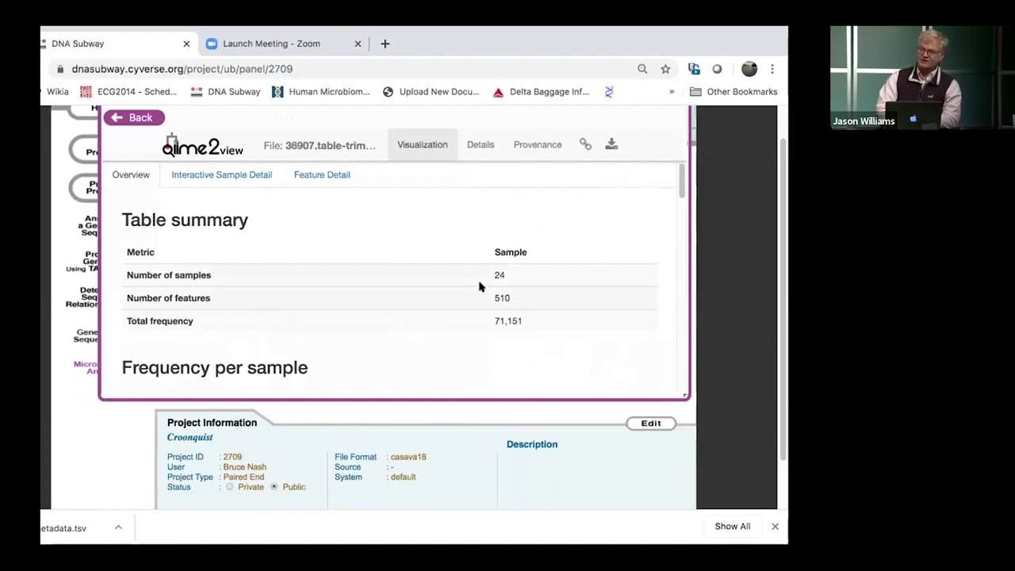
scroll(376, 273, down, 1)
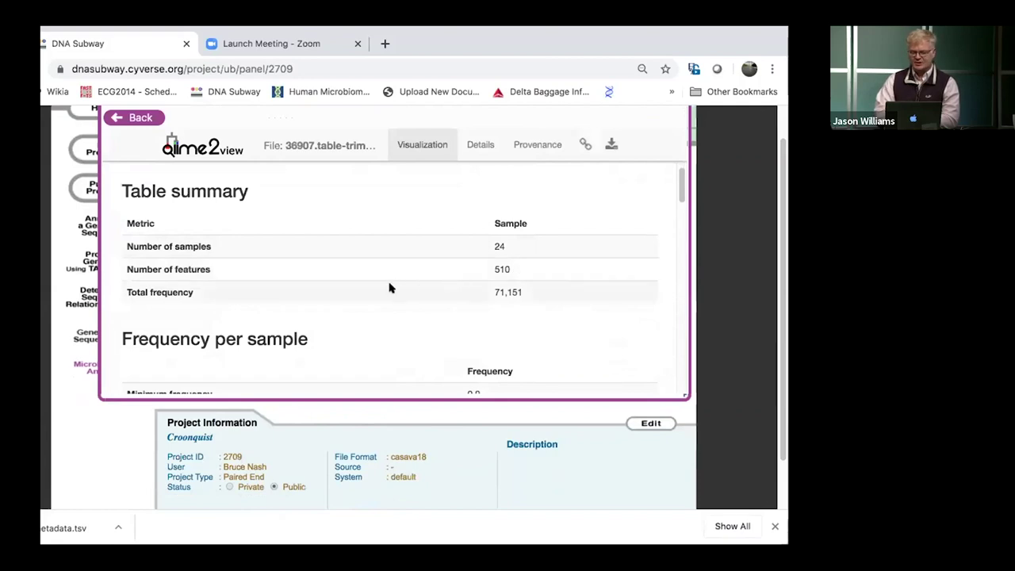
scroll(390, 287, down, 2)
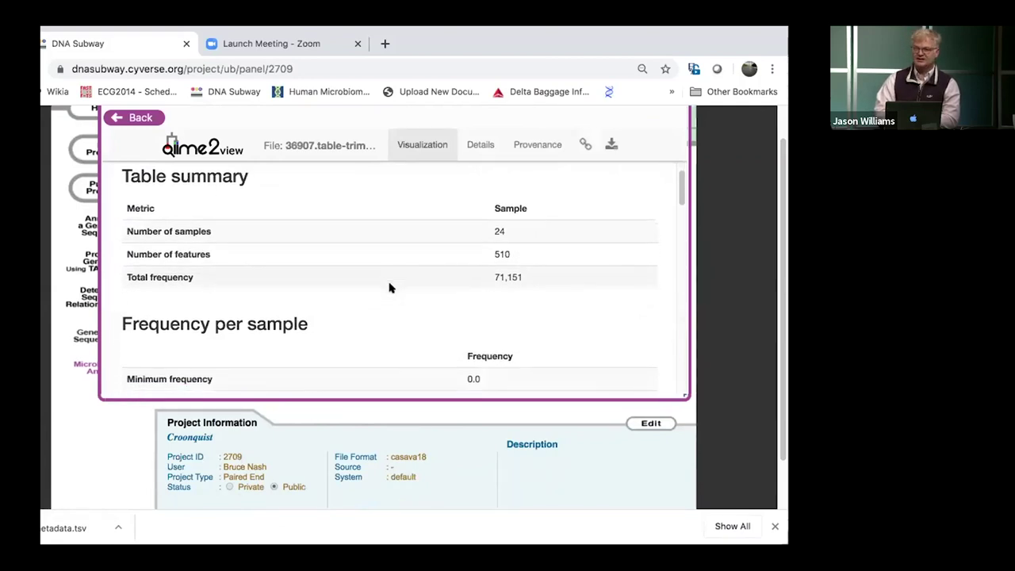
scroll(389, 288, down, 1)
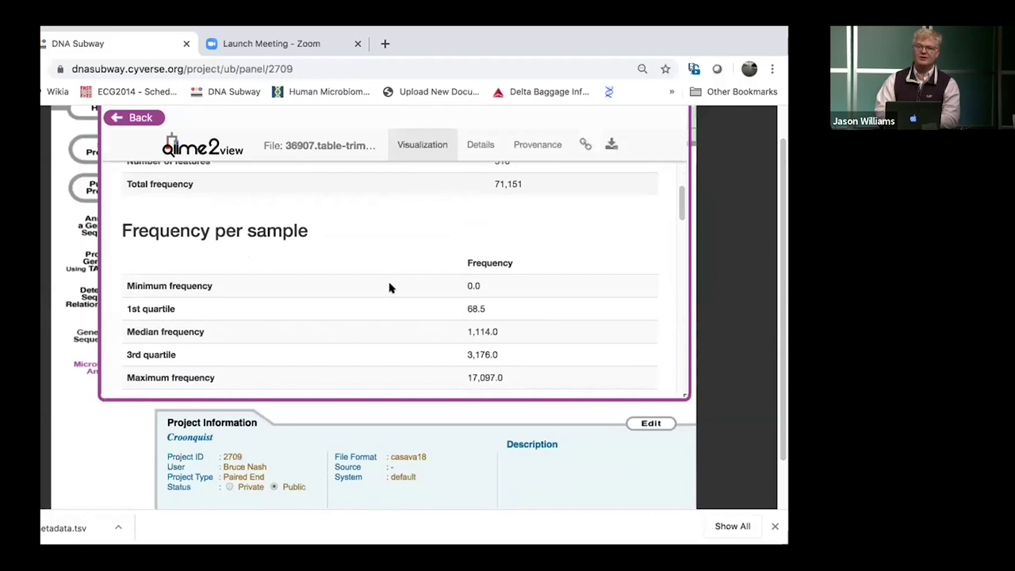
scroll(389, 287, down, 1)
scroll(390, 288, down, 1)
scroll(389, 287, down, 1)
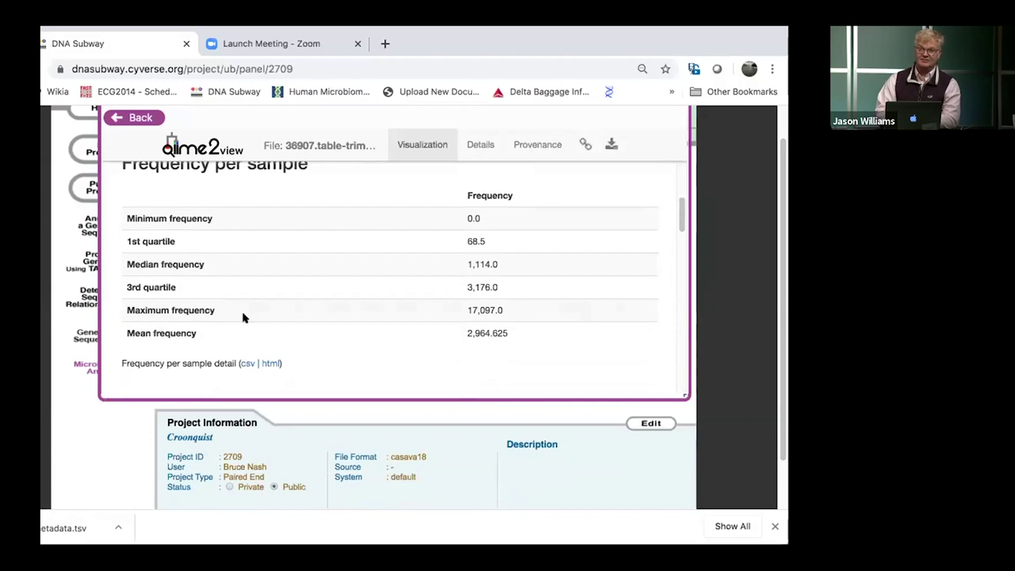
Review the sample histogram and the frequency per feature statistics and plot, ending back at the table summary
scroll(243, 318, down, 5)
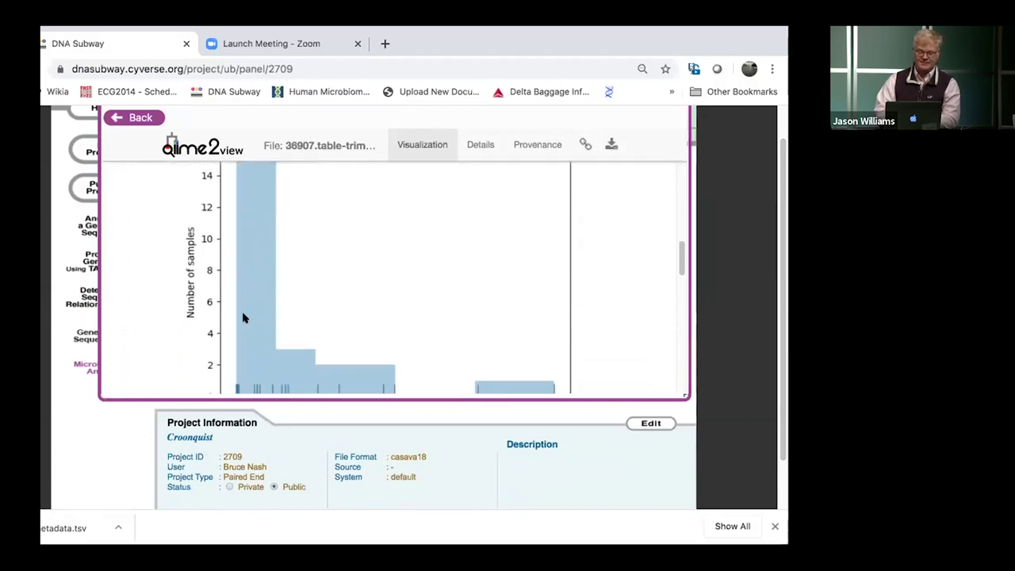
scroll(244, 317, down, 10)
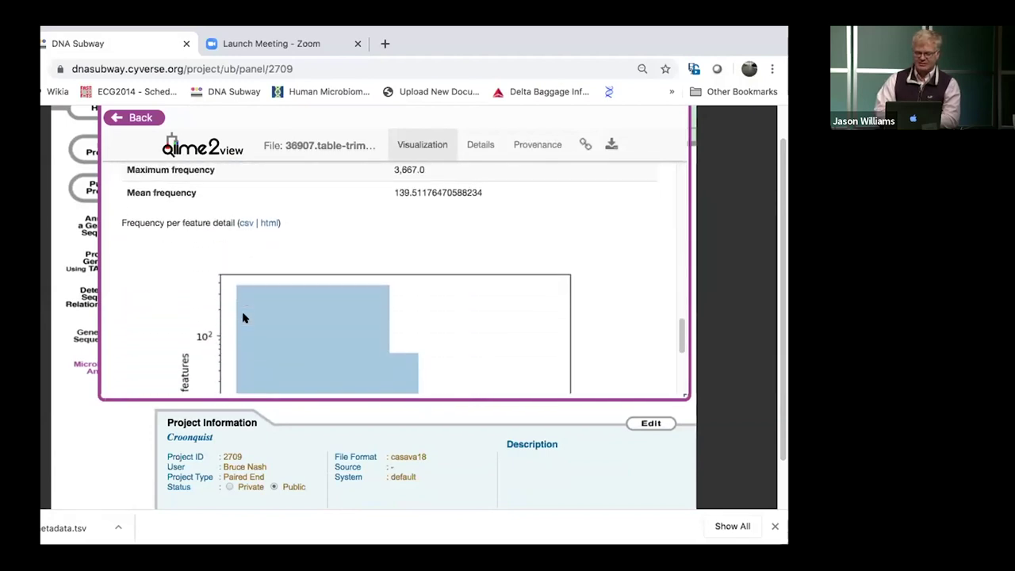
scroll(243, 317, down, 2)
scroll(243, 318, up, 8)
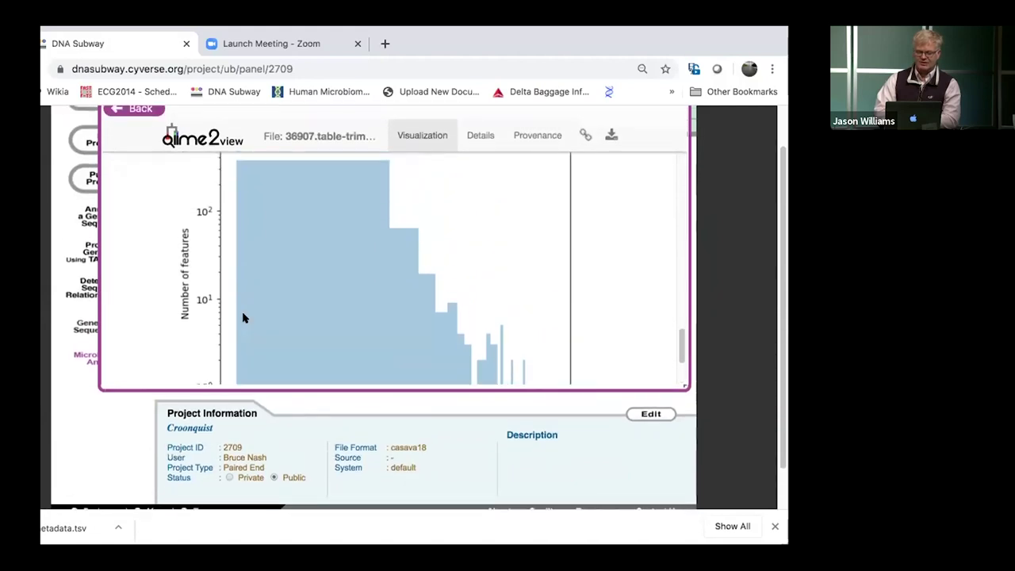
scroll(244, 317, up, 3)
scroll(244, 317, down, 3)
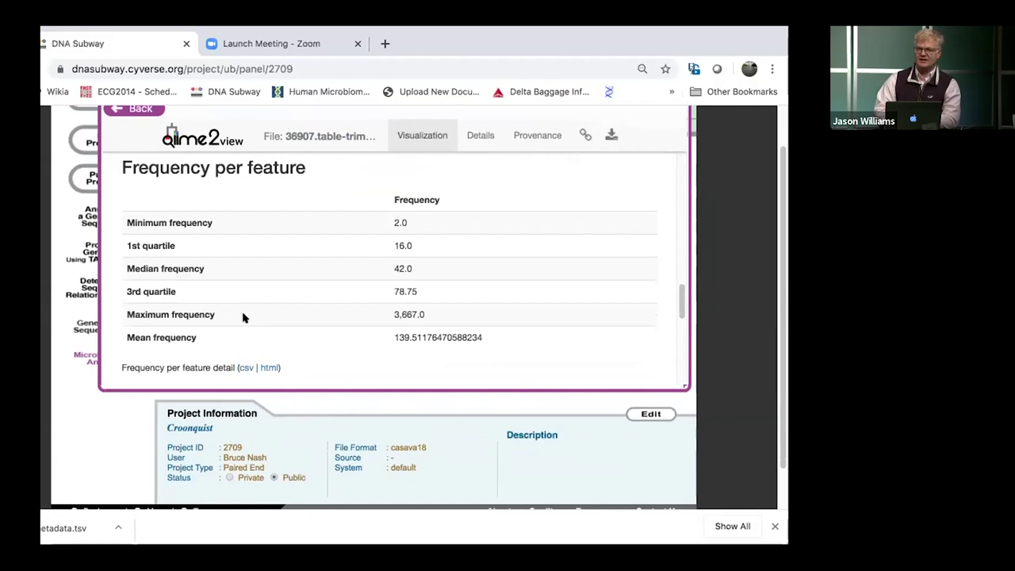
scroll(243, 318, up, 12)
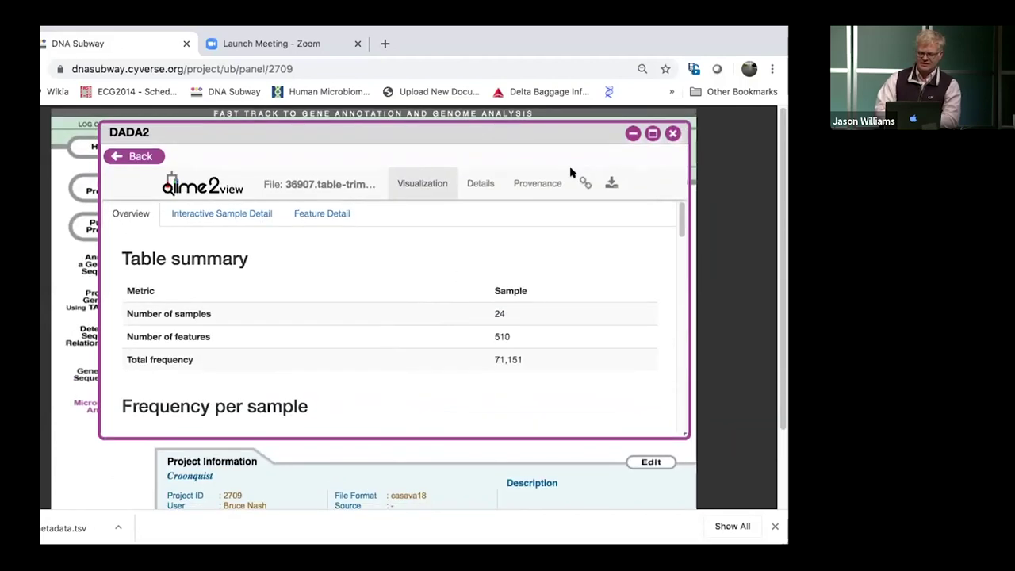
Replace the Trim Table with the Stats results of job trim36907 and examine the input, filtered, denoised, merged and non-chimeric counts per sample
click(674, 134)
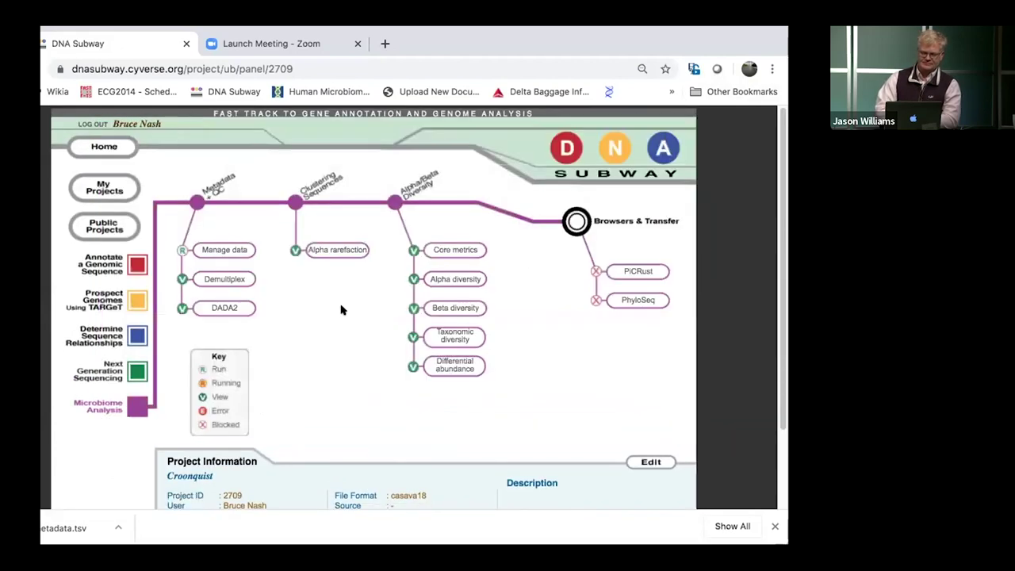
click(232, 312)
scroll(293, 333, down, 1)
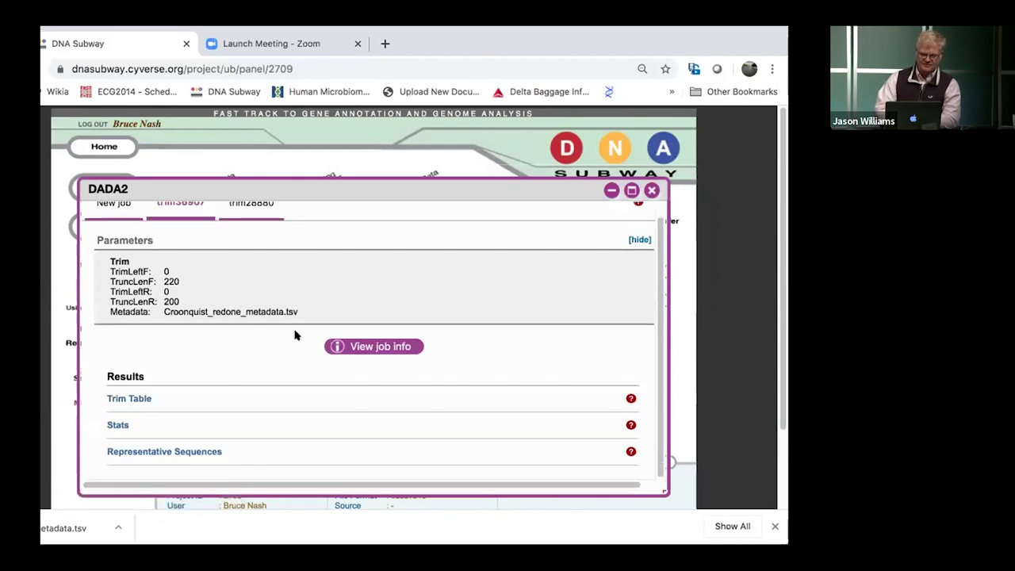
click(119, 425)
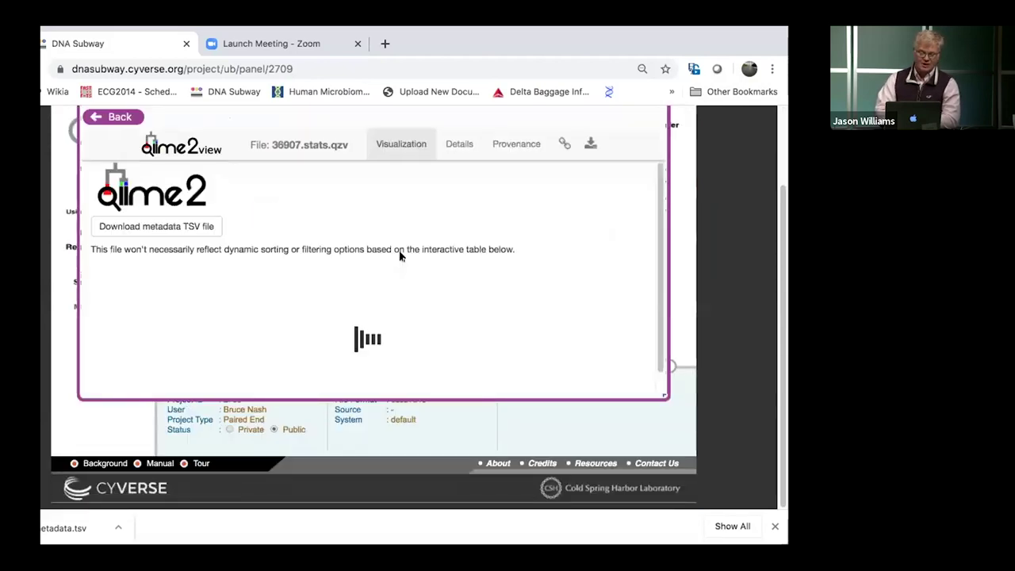
scroll(472, 218, down, 2)
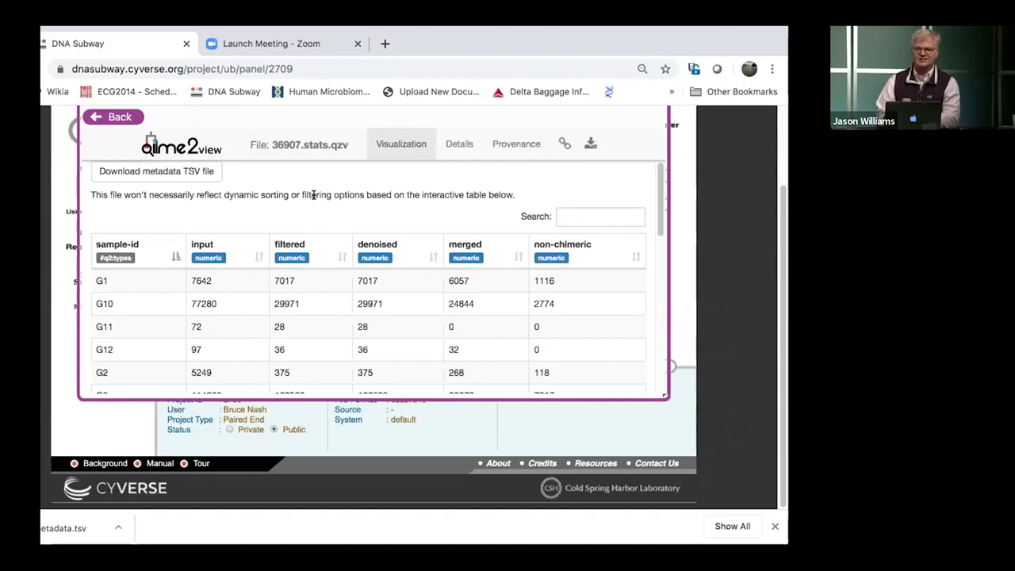
scroll(369, 228, down, 3)
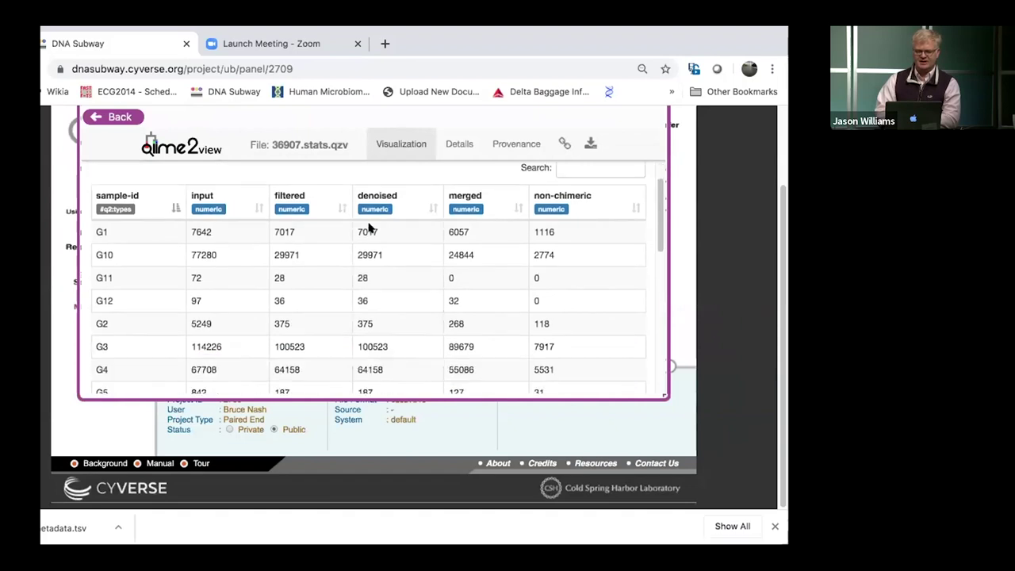
scroll(369, 228, down, 4)
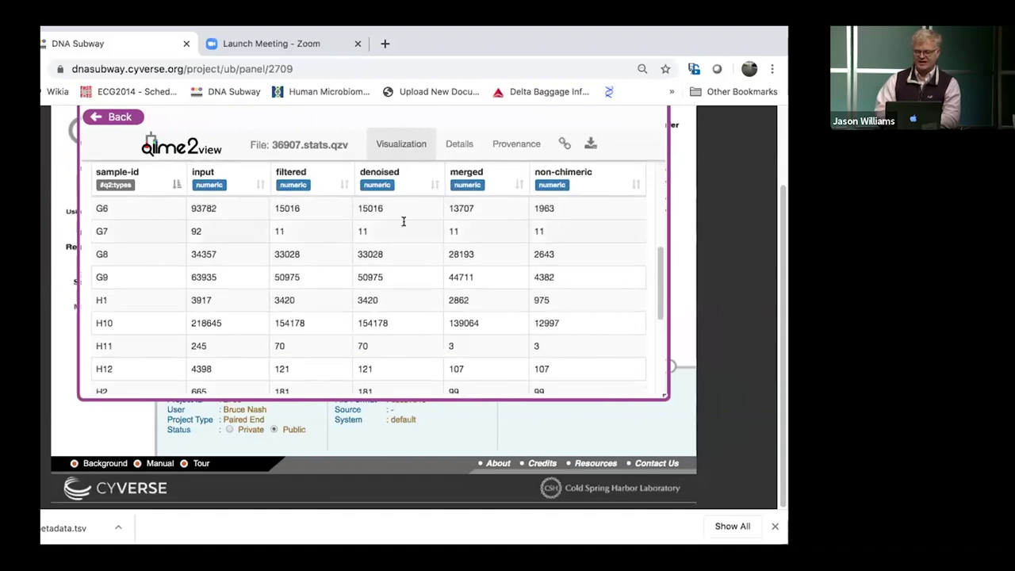
scroll(668, 248, up, 3)
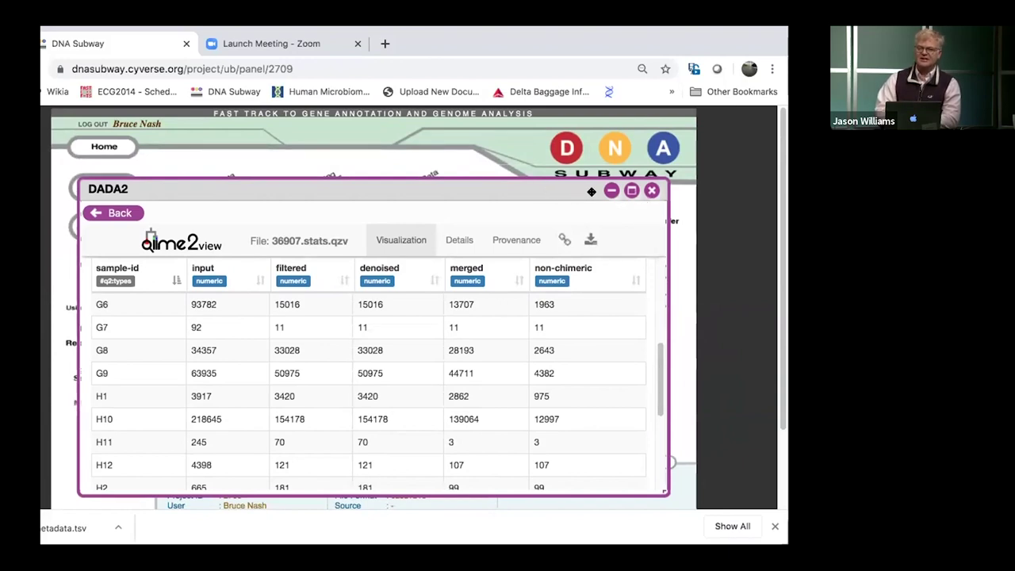
Close the DADA2 results and open the Alpha Rarefaction Plot of trim job trim28880
click(651, 191)
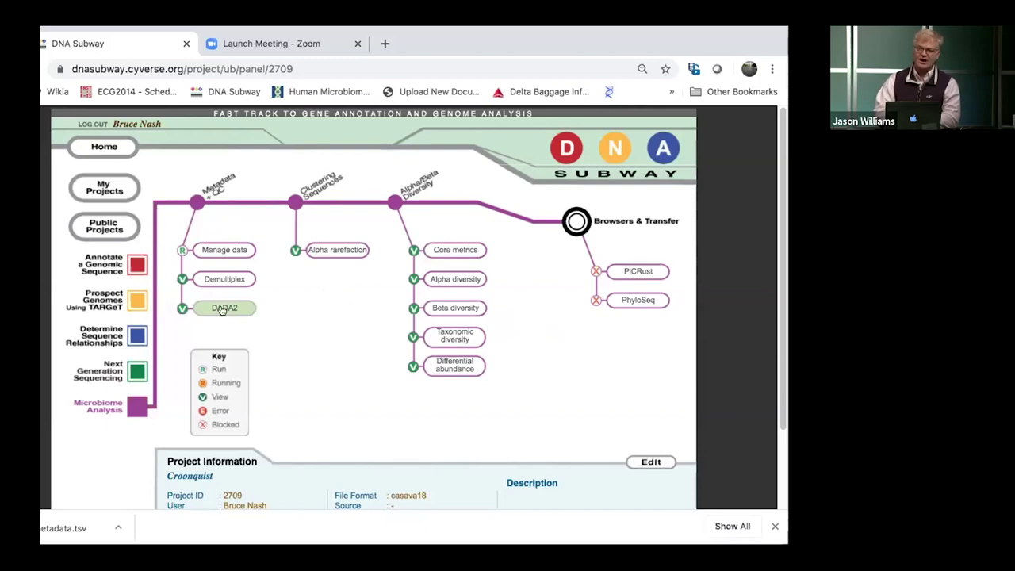
click(333, 250)
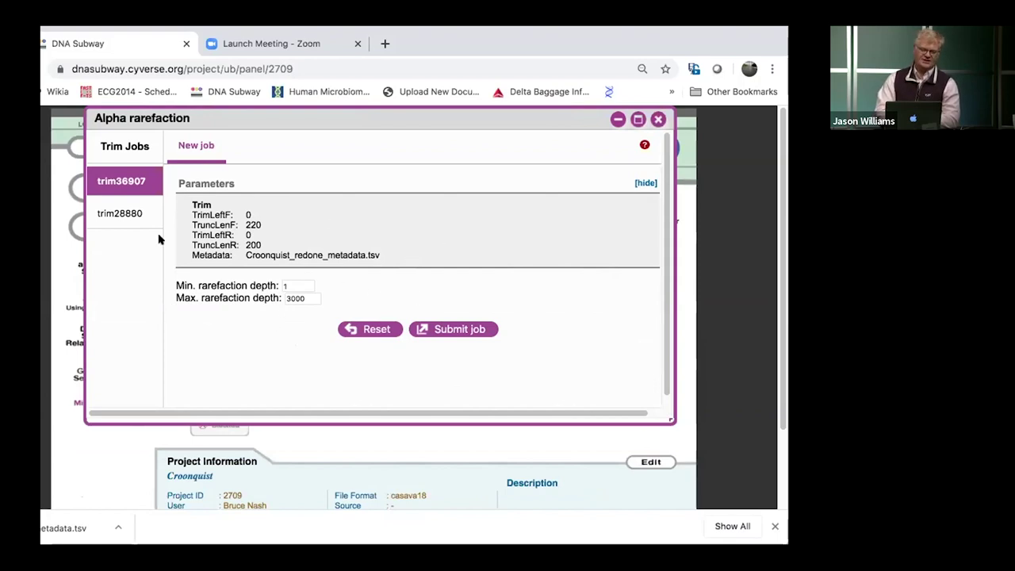
click(123, 216)
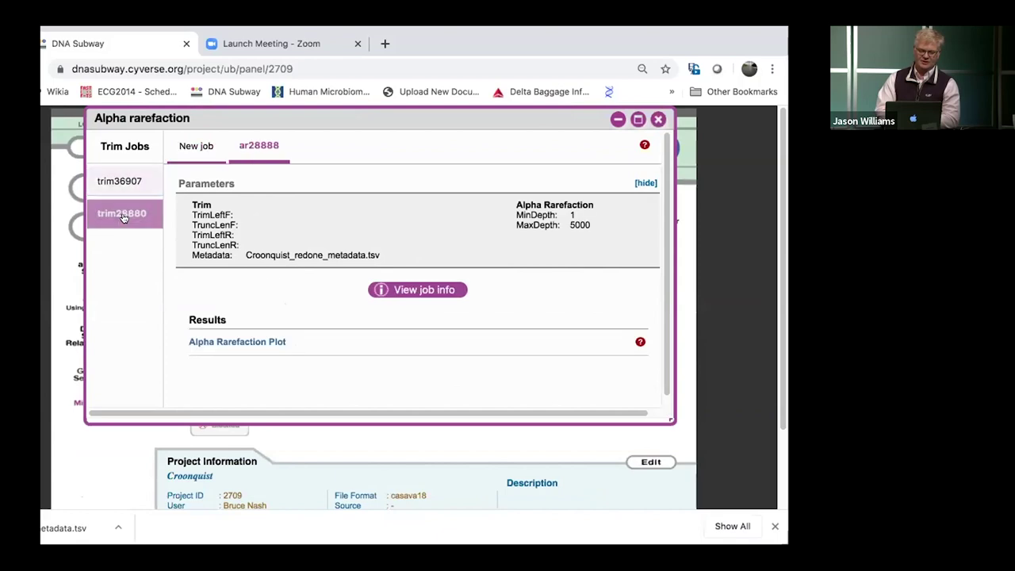
click(276, 343)
scroll(481, 278, down, 3)
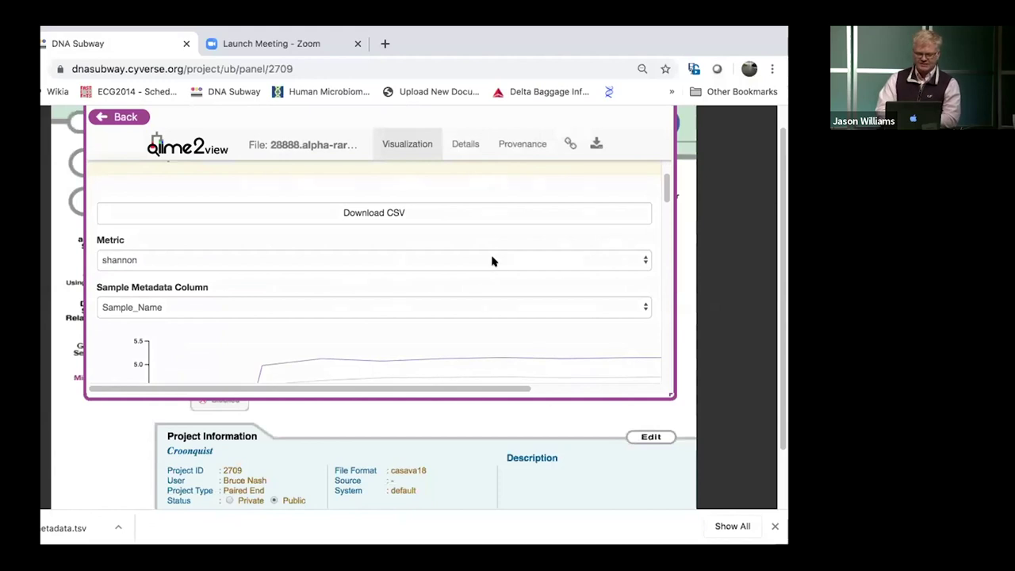
Plot the alpha rarefaction by the observed_otus metric, examine the curves against sequencing depth in an enlarged window, and close the plot
click(493, 260)
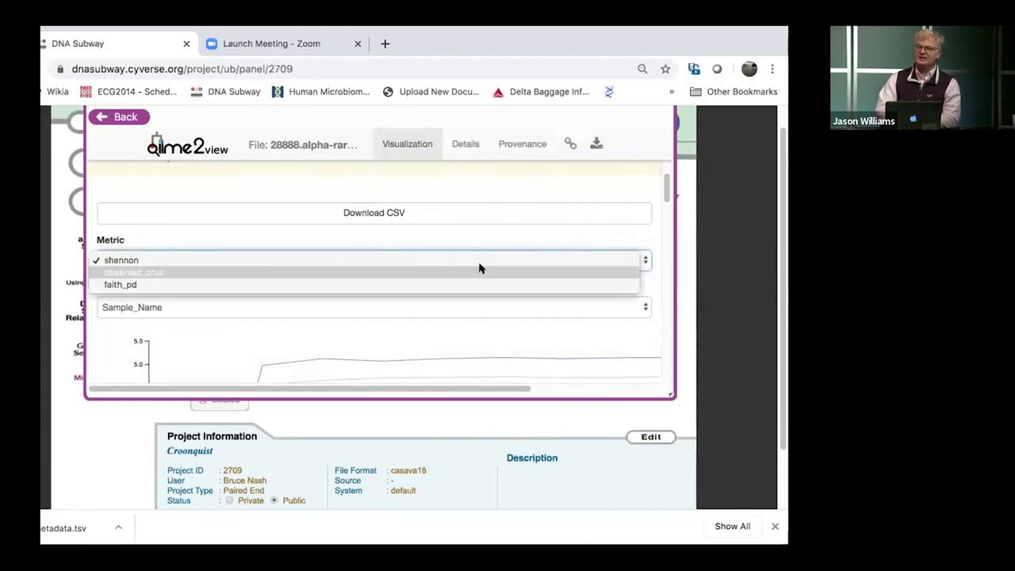
click(424, 272)
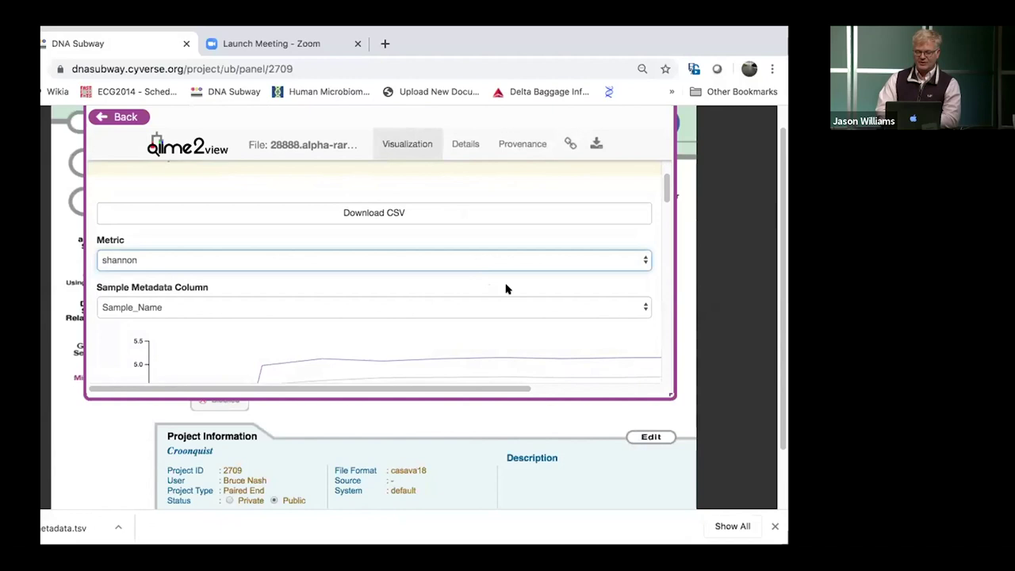
drag(668, 392, 781, 503)
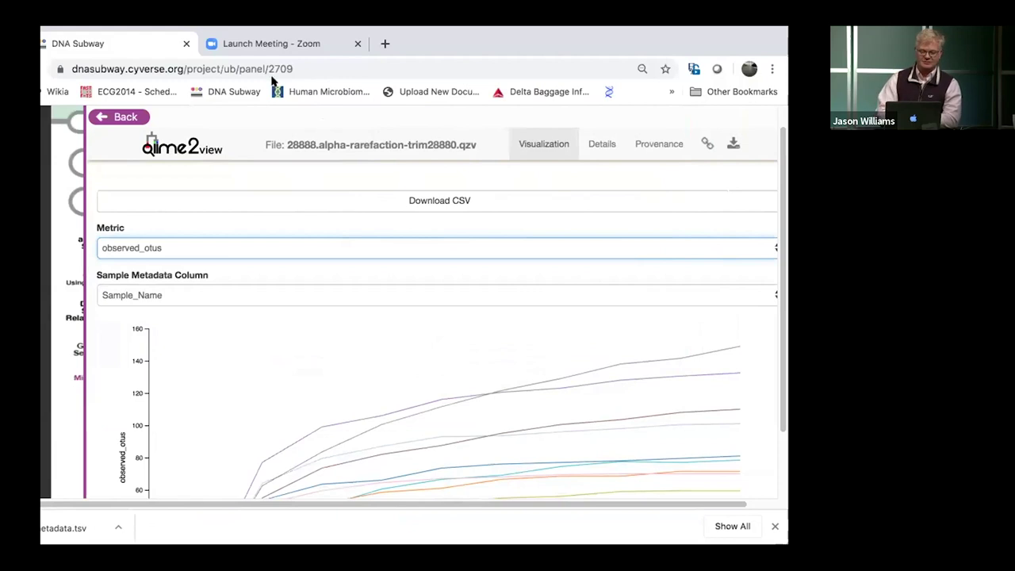
click(260, 113)
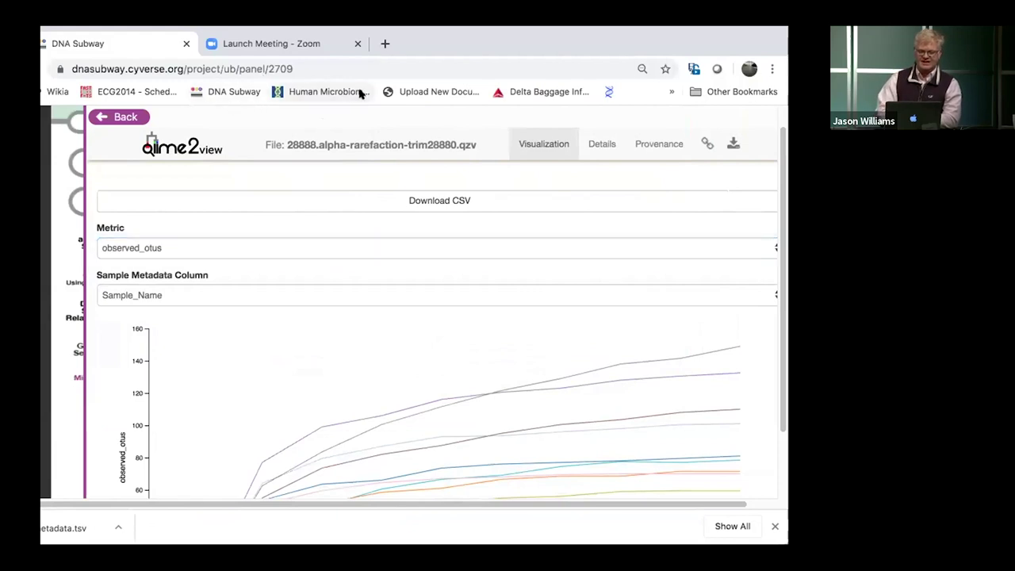
scroll(387, 309, right, 1)
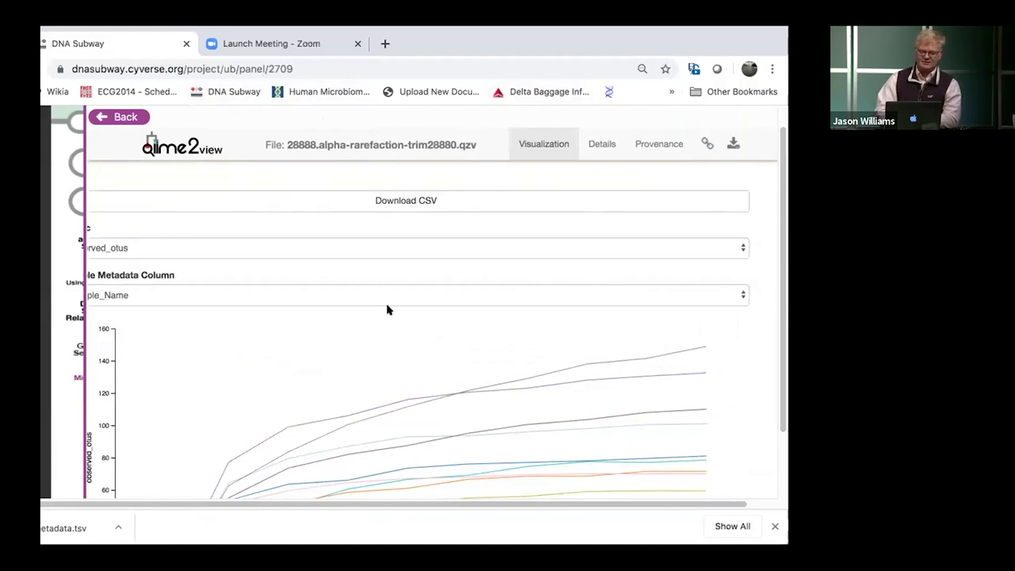
key(ctrl+minus)
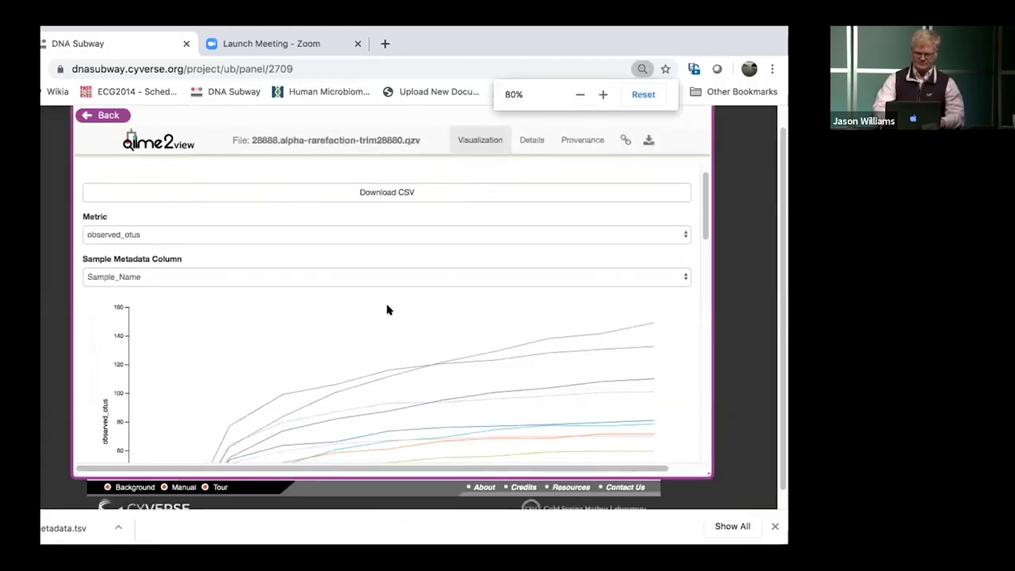
key(ctrl+minus)
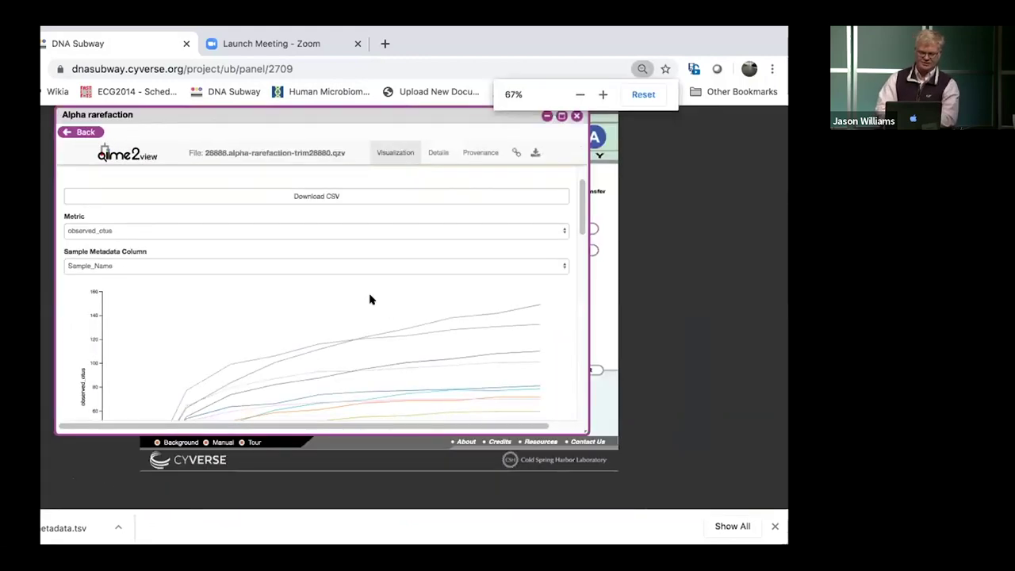
scroll(369, 300, down, 3)
scroll(370, 299, up, 1)
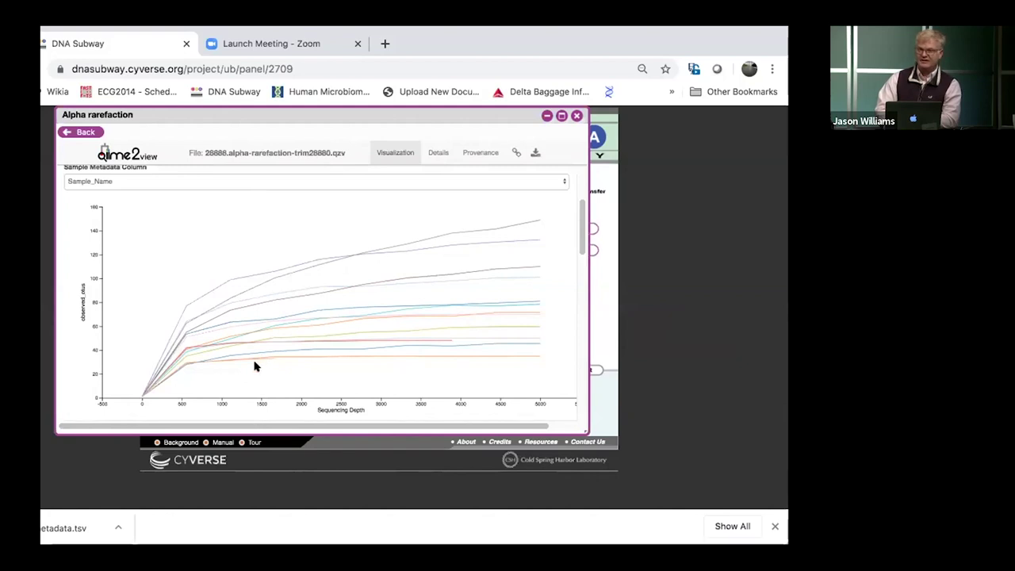
click(576, 116)
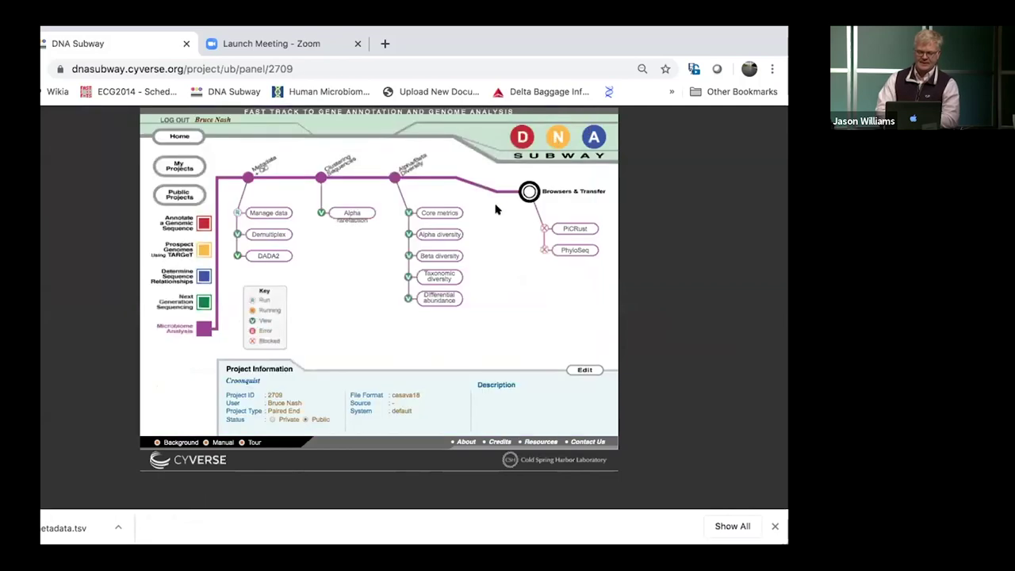
Fill in a new Core metrics job for trim36907 with a sampling depth of 1500
click(440, 213)
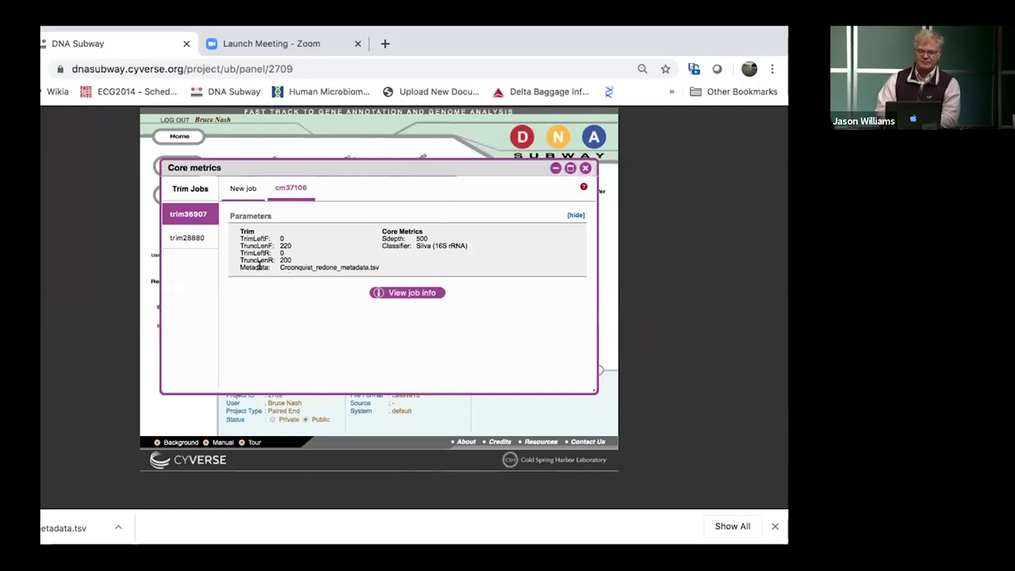
click(245, 188)
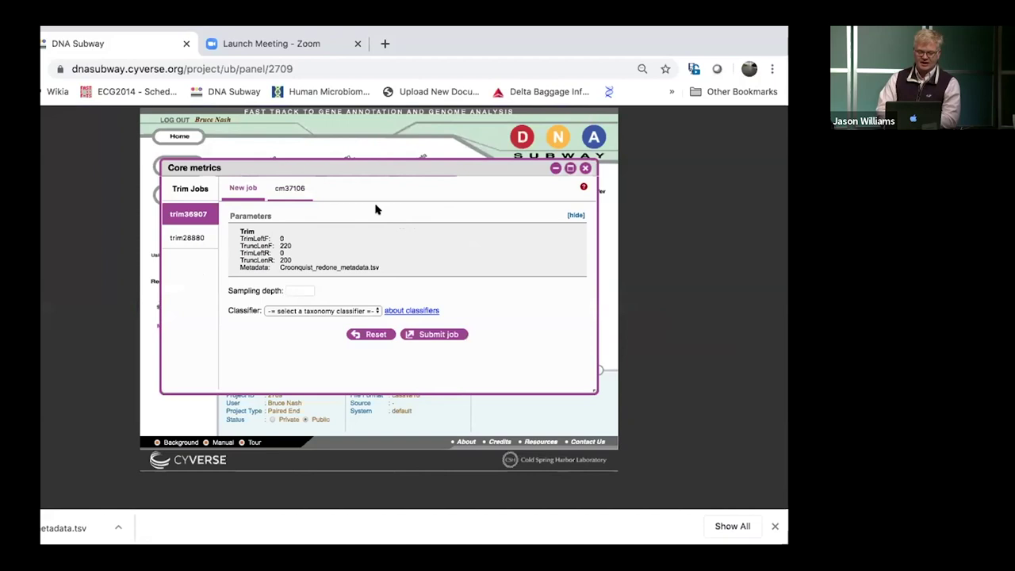
click(291, 291)
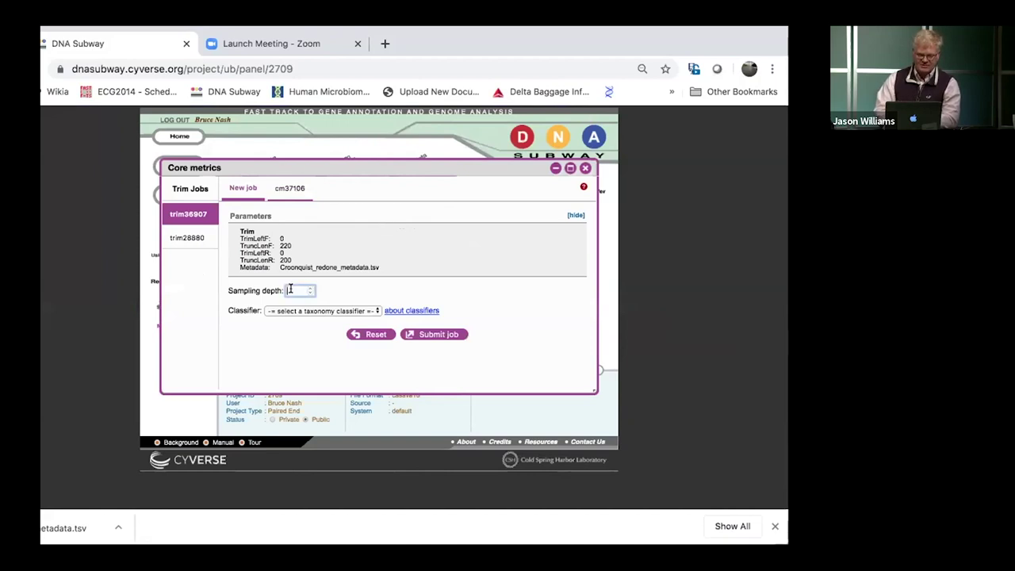
text(1500)
key(BackSpace)
key(BackSpace)
key(BackSpace)
key(BackSpace)
text(5000)
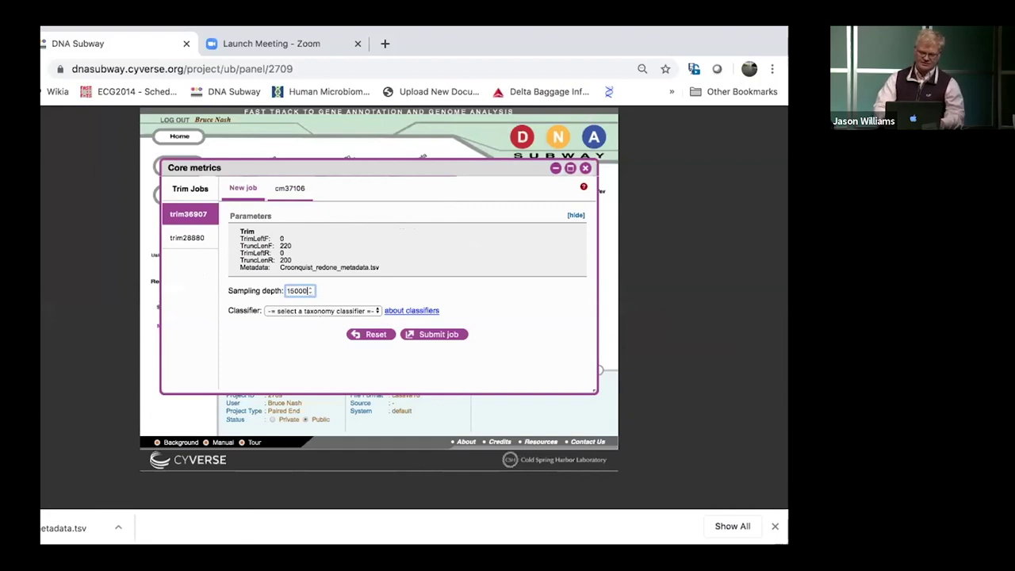
Review the available taxonomy classifiers for the Core metrics job and close the form without submitting
click(309, 310)
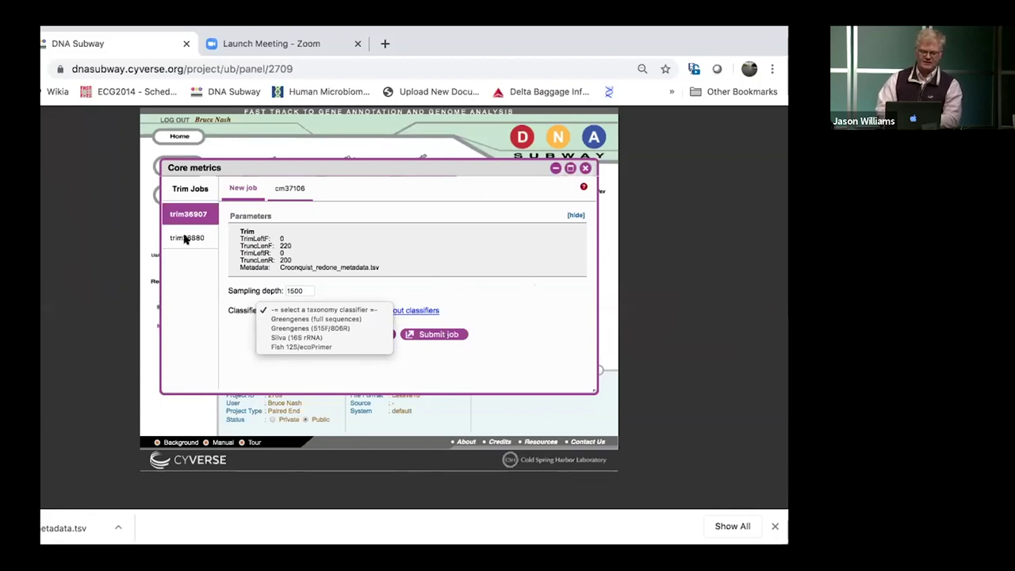
click(587, 169)
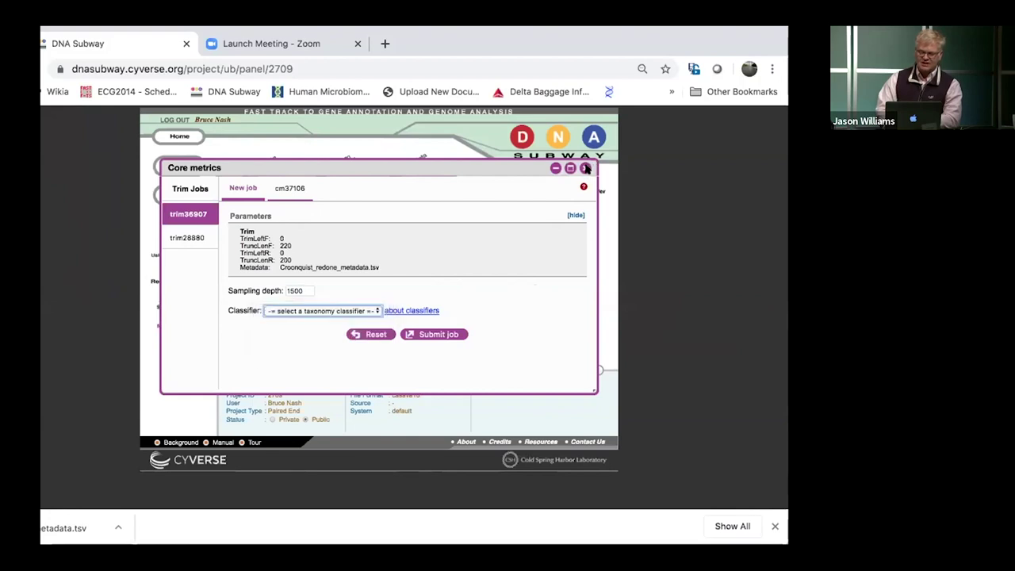
click(585, 168)
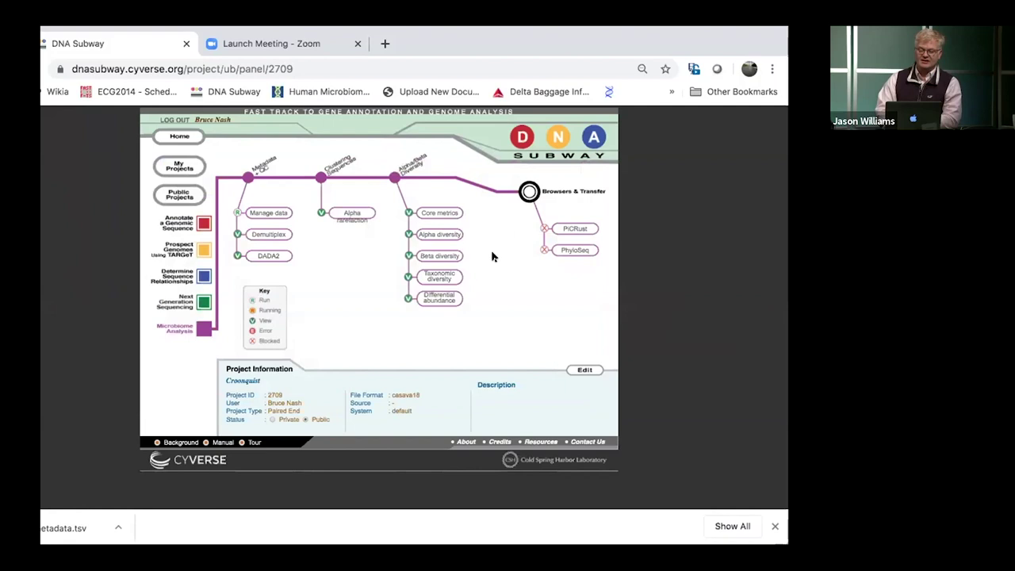
Open the Pielou's Evenness group significance of job cm37106 from Alpha diversity in a maximized window
click(446, 233)
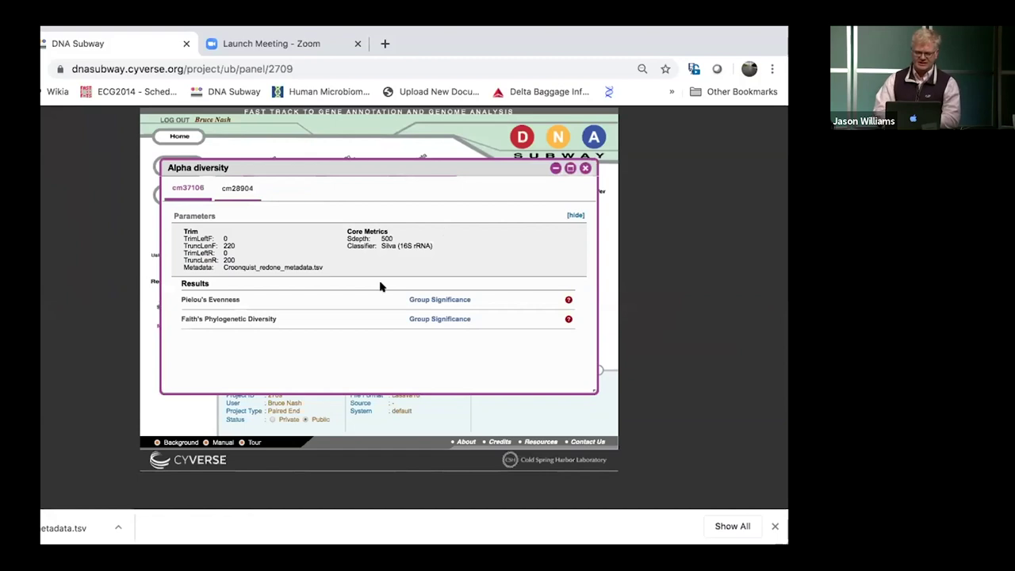
click(449, 300)
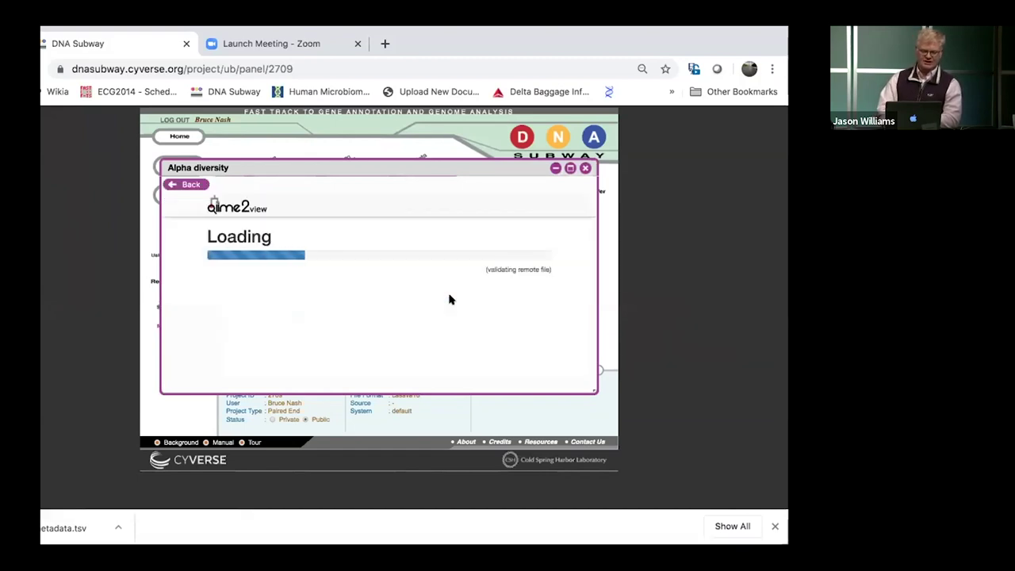
click(569, 168)
Examine the evenness boxplots by Treatment for the Captive and Wild groups and the Kruskal-Wallis results, and close the Alpha diversity window
scroll(481, 229, down, 3)
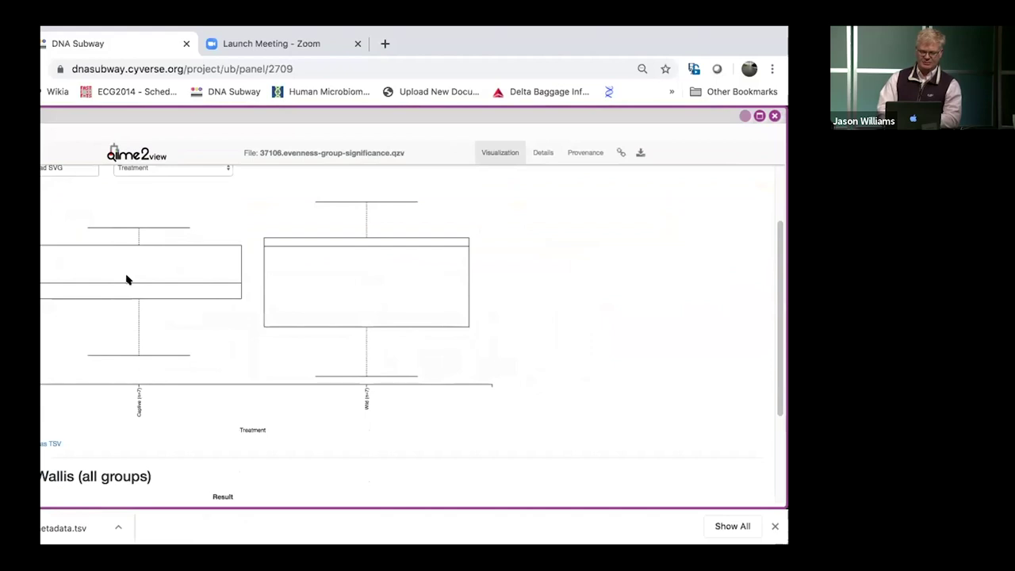
scroll(127, 276, left, 5)
scroll(127, 279, right, 5)
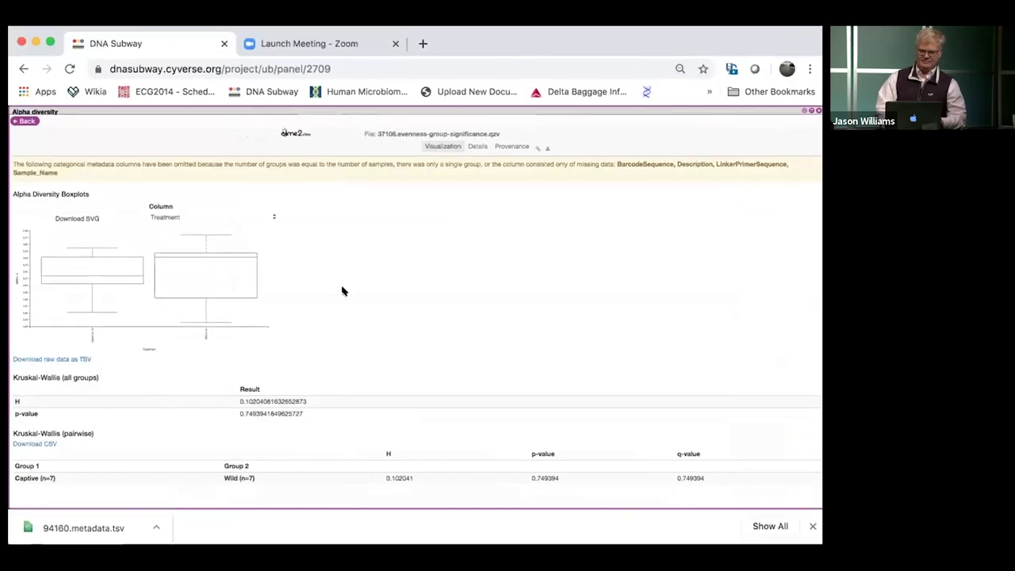
key(super+equal)
key(super+equal)
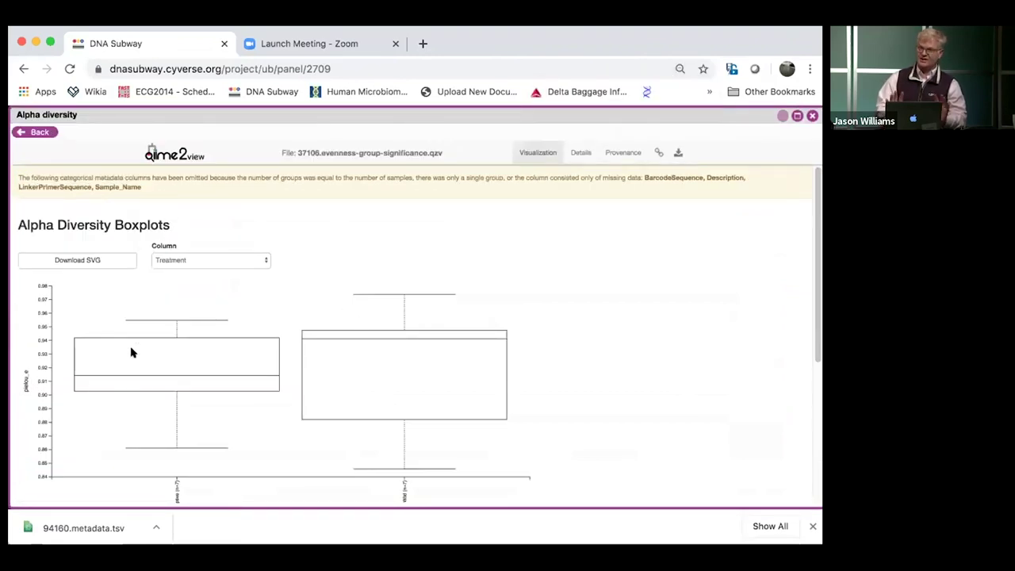
scroll(132, 352, down, 2)
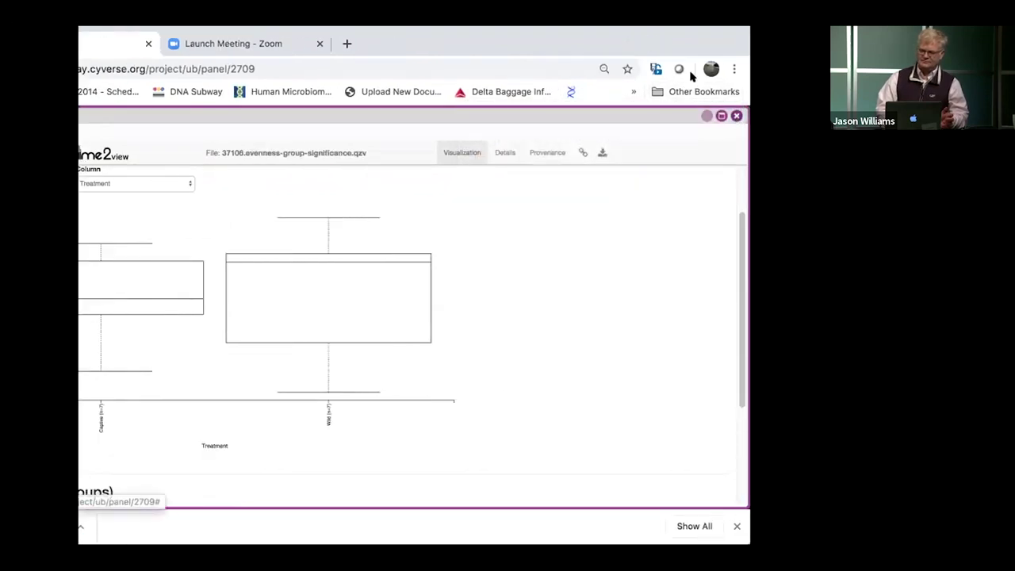
click(734, 119)
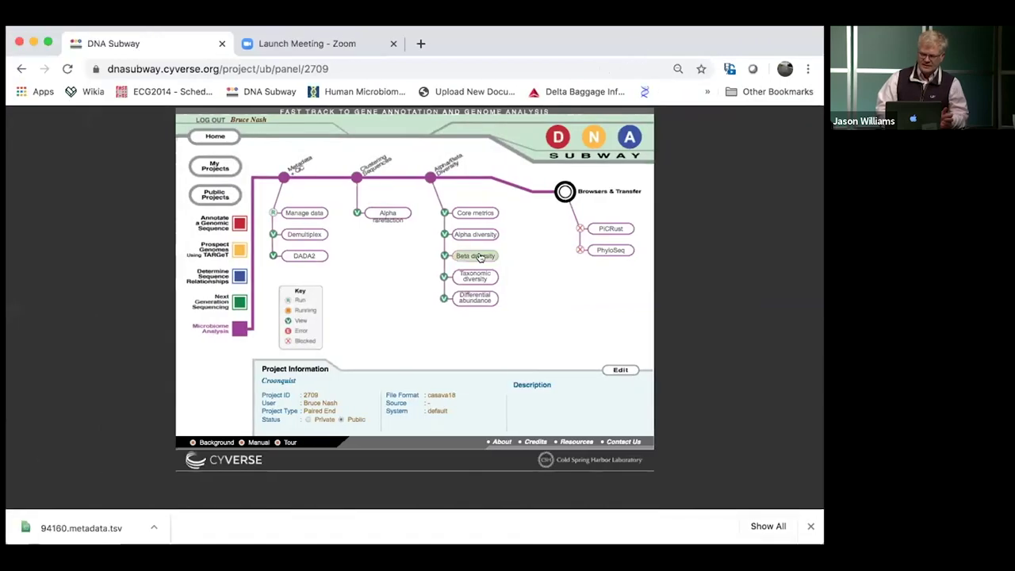
Open the Emperor plot of the Weighted UniFrac Distance for job cm37106 from Beta diversity in a maximized window
click(407, 257)
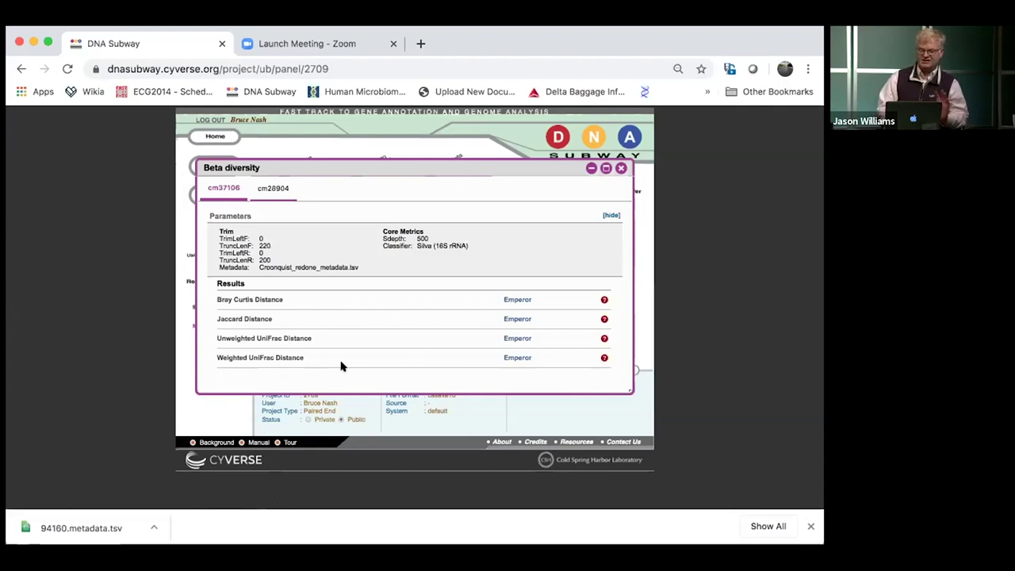
click(512, 357)
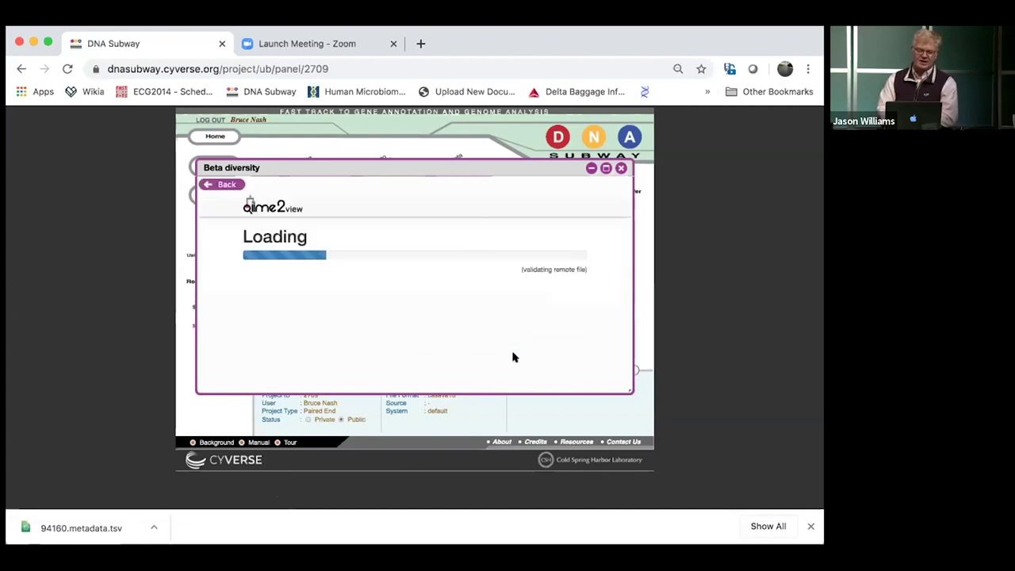
drag(422, 167, 347, 114)
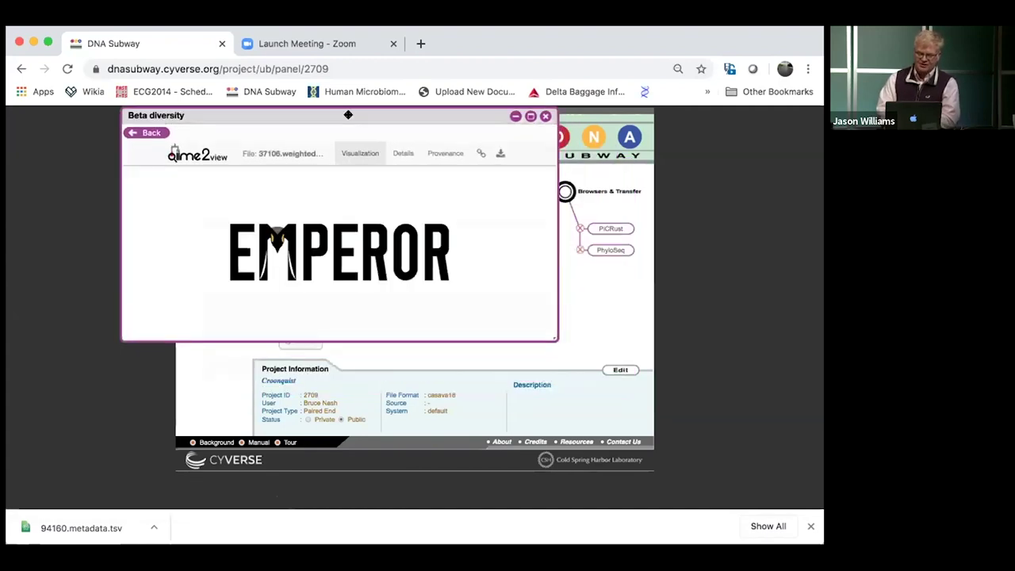
click(529, 116)
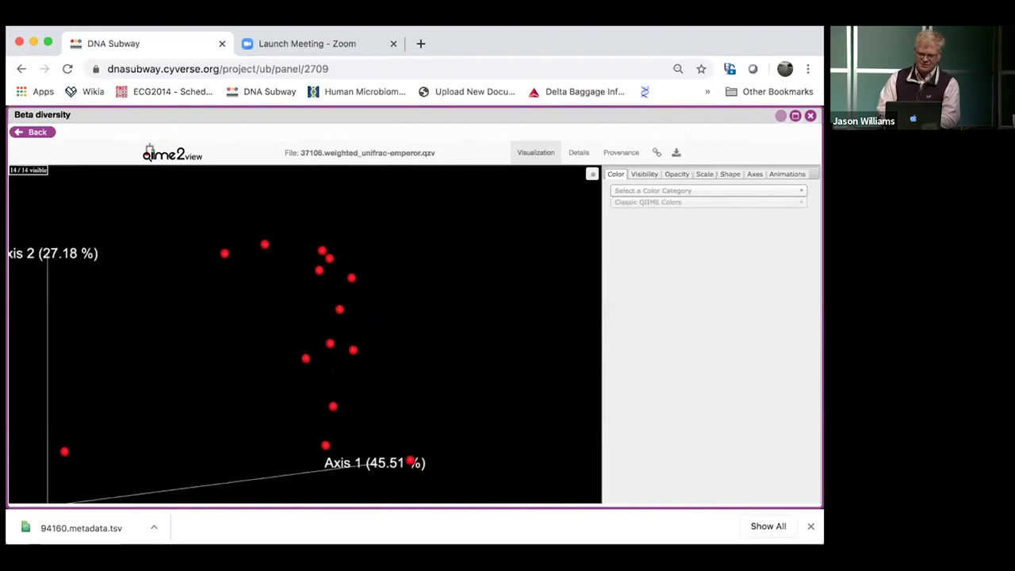
Color the Emperor plot's samples by Treatment, rotate the plot to compare Captive and Wild samples, and close it
click(697, 191)
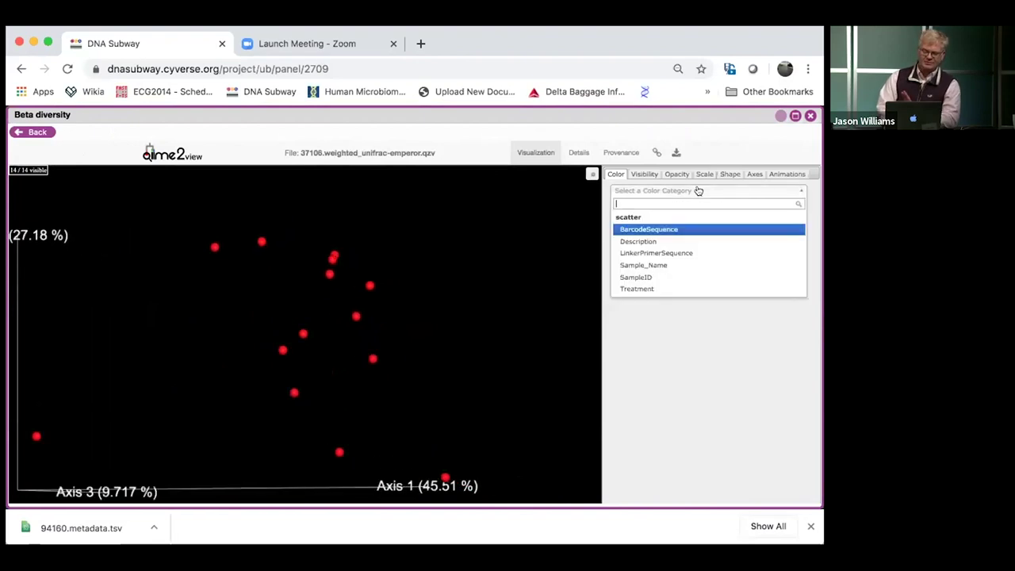
click(672, 289)
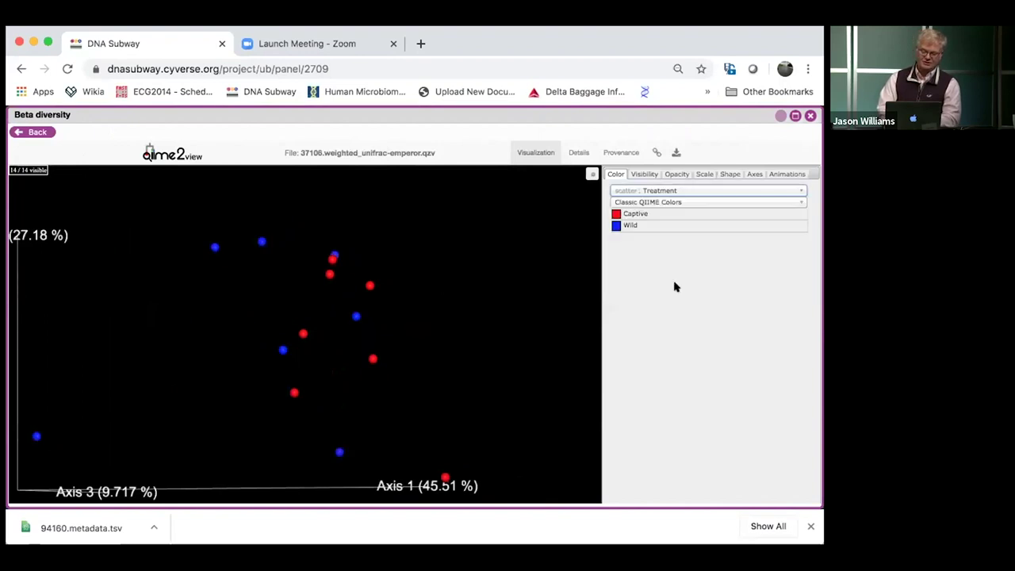
drag(339, 258, 341, 262)
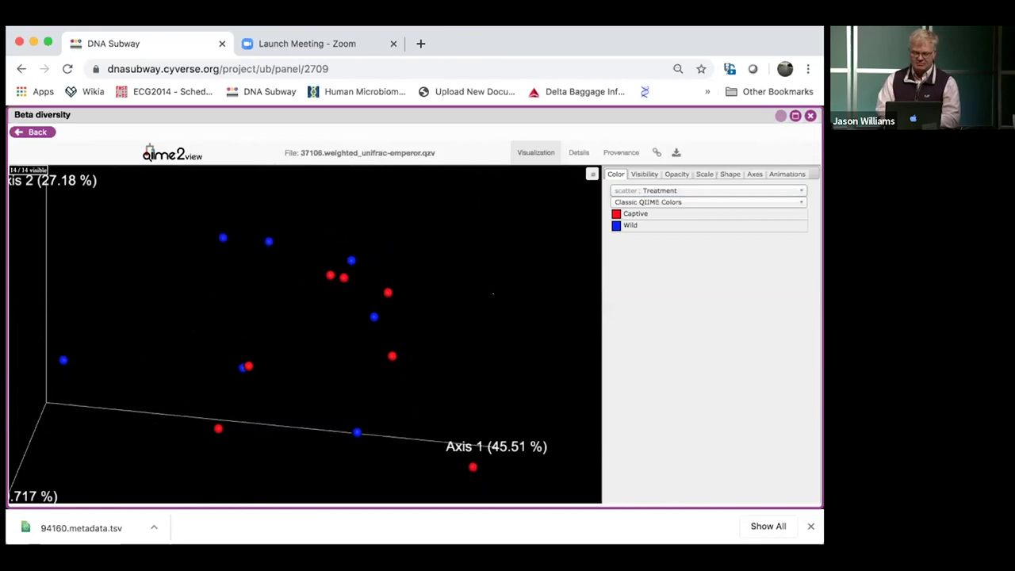
click(811, 116)
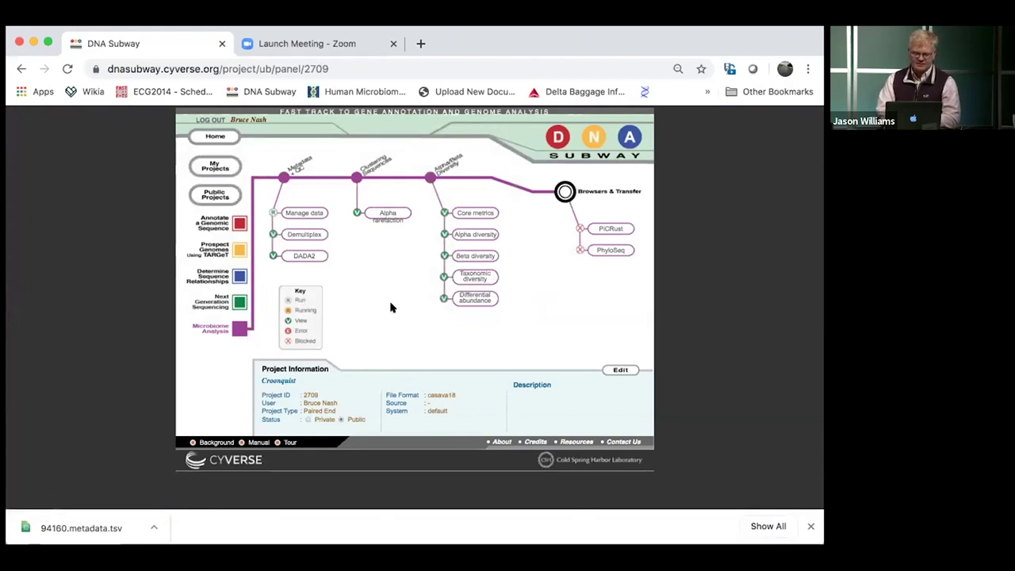
Open the Taxonomic diversity bar plots of job cm37106 in a maximized window
click(461, 275)
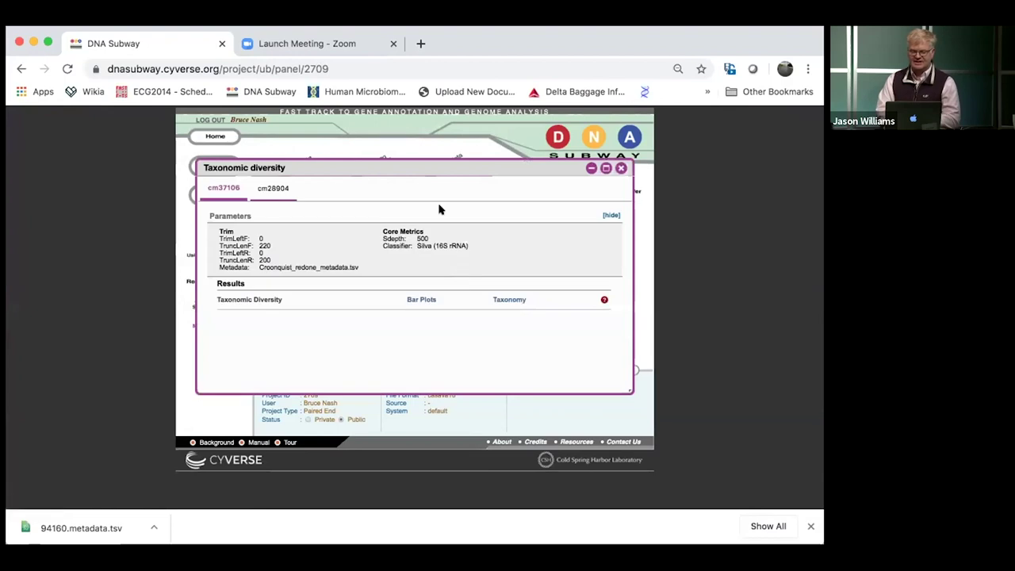
drag(439, 167, 370, 128)
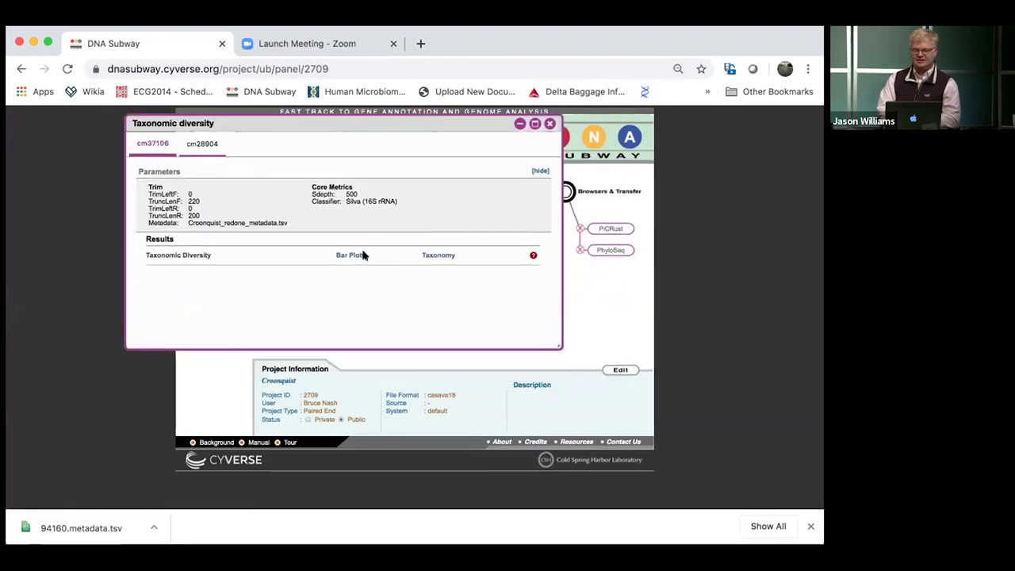
click(355, 255)
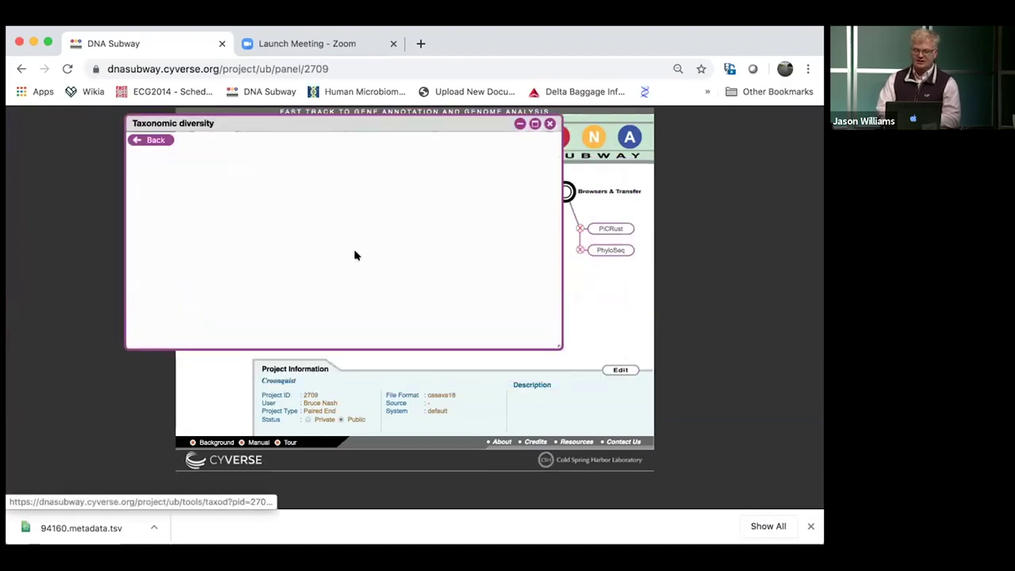
click(534, 124)
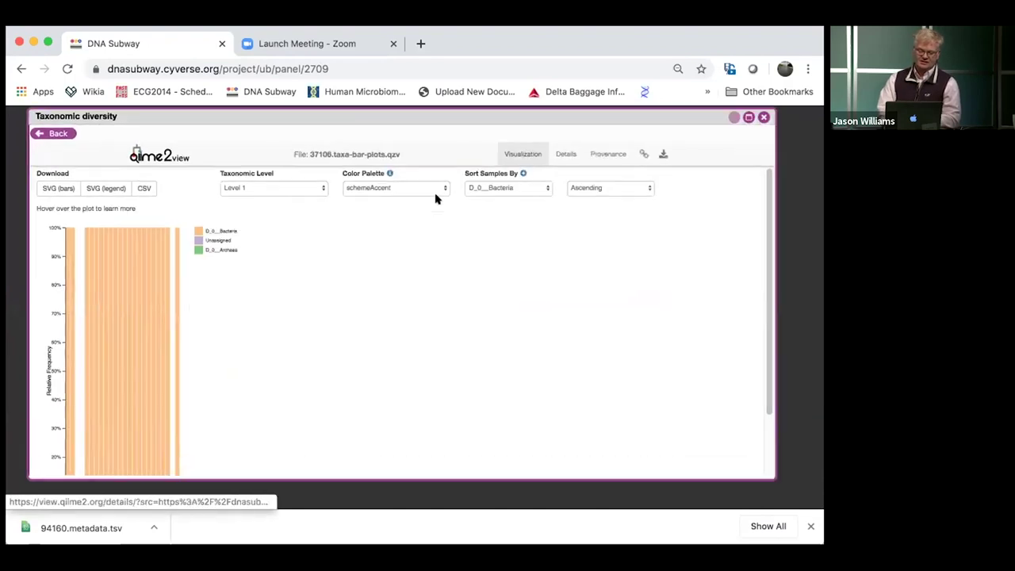
Set the bar plot's taxonomic level to Level 7 and its color palette to schemePastel2
click(311, 186)
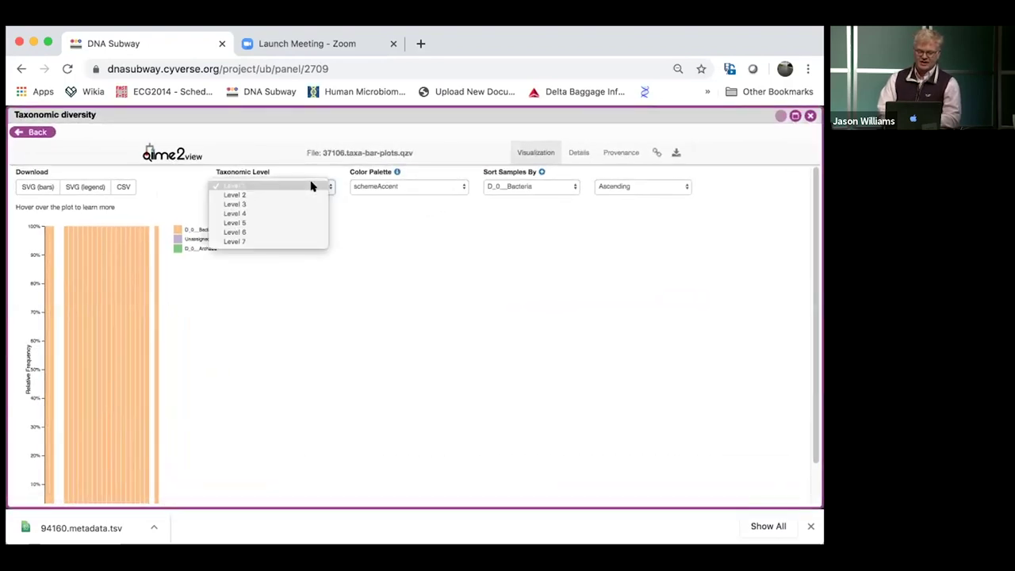
click(271, 240)
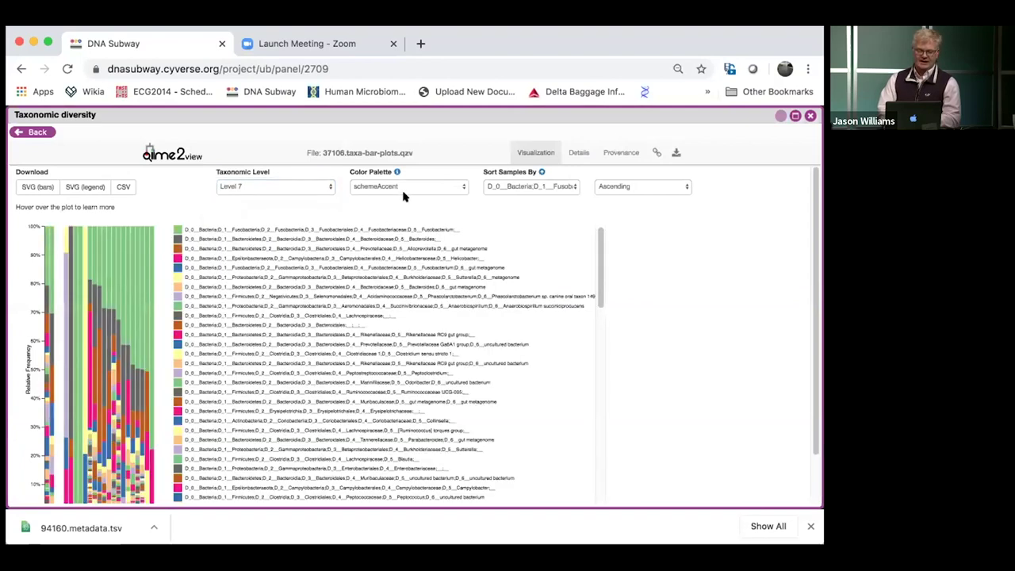
click(427, 187)
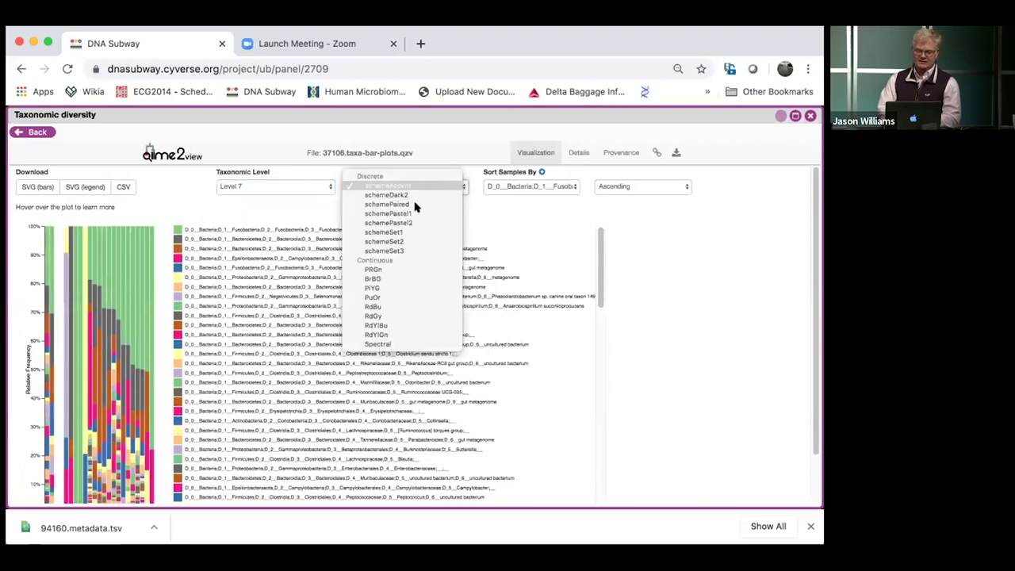
click(404, 225)
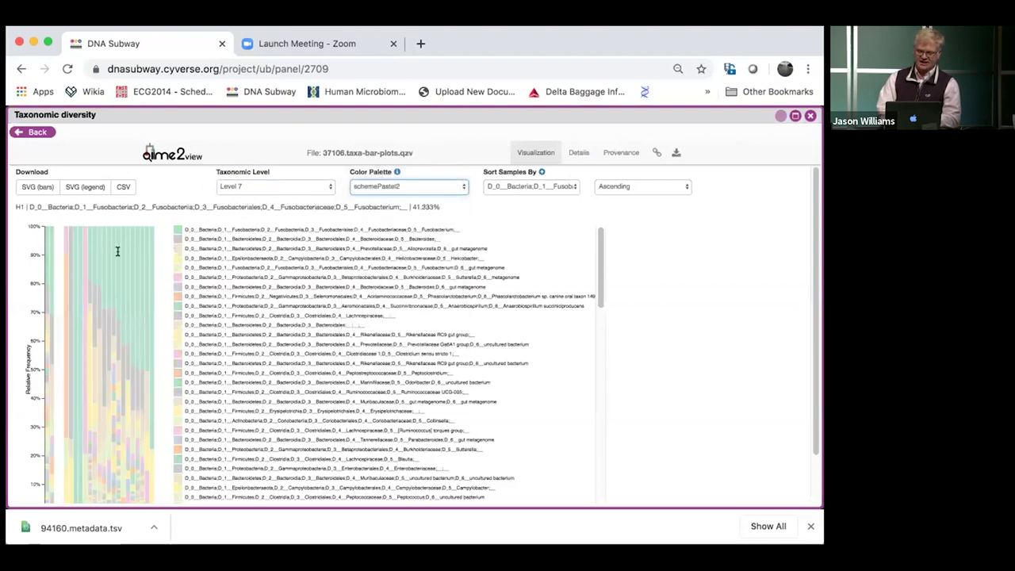
Sort the bar plot's samples by Treatment and inspect the taxon composition of a bar
click(556, 184)
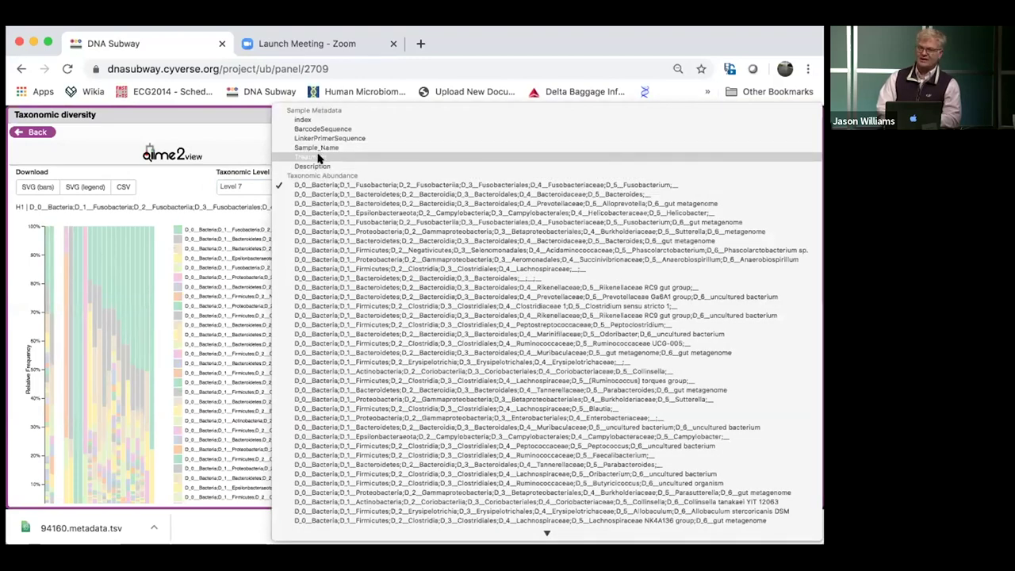
click(319, 157)
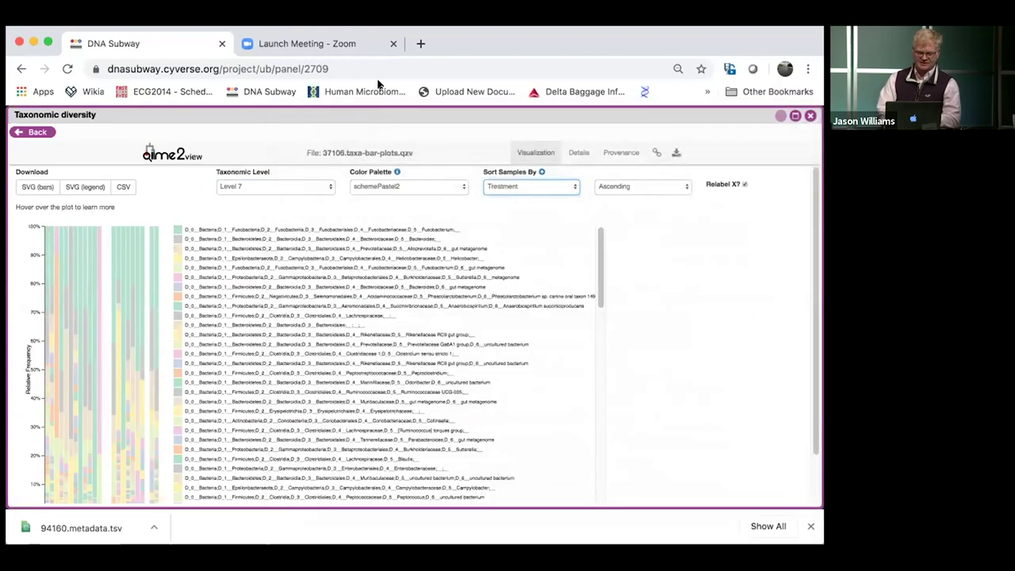
mouse_move(70, 283)
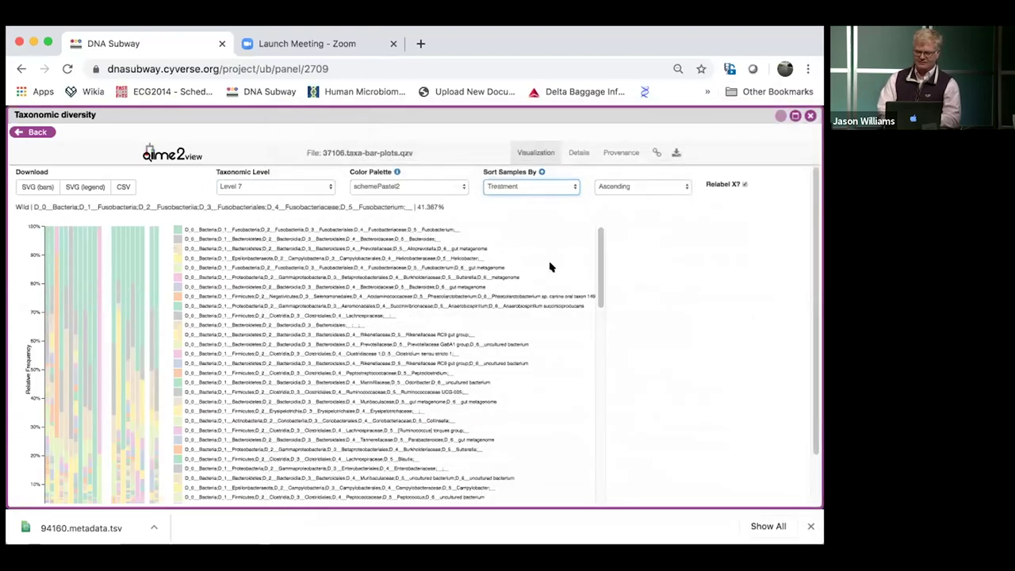
Isolate the first six taxa of the legend, from Fusobacterium through Sutterella, in the bar plot, and close the Taxonomic diversity window
click(177, 238)
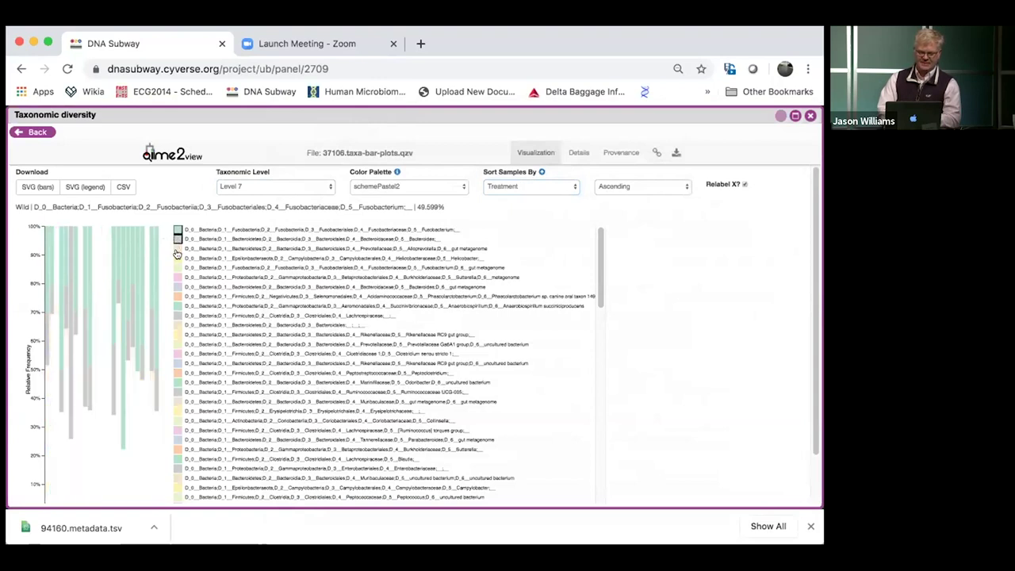
click(177, 258)
click(176, 268)
click(176, 278)
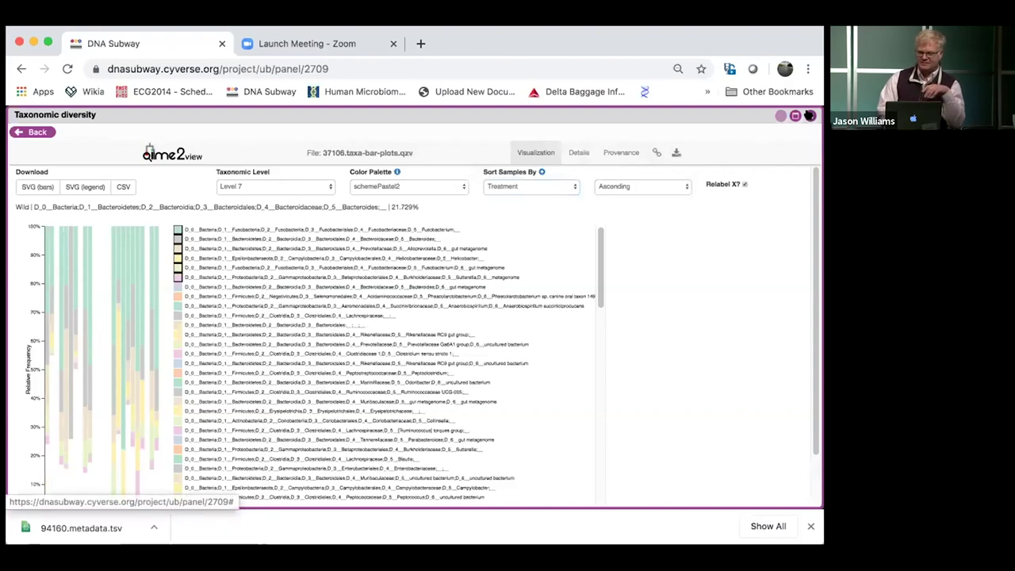
click(810, 116)
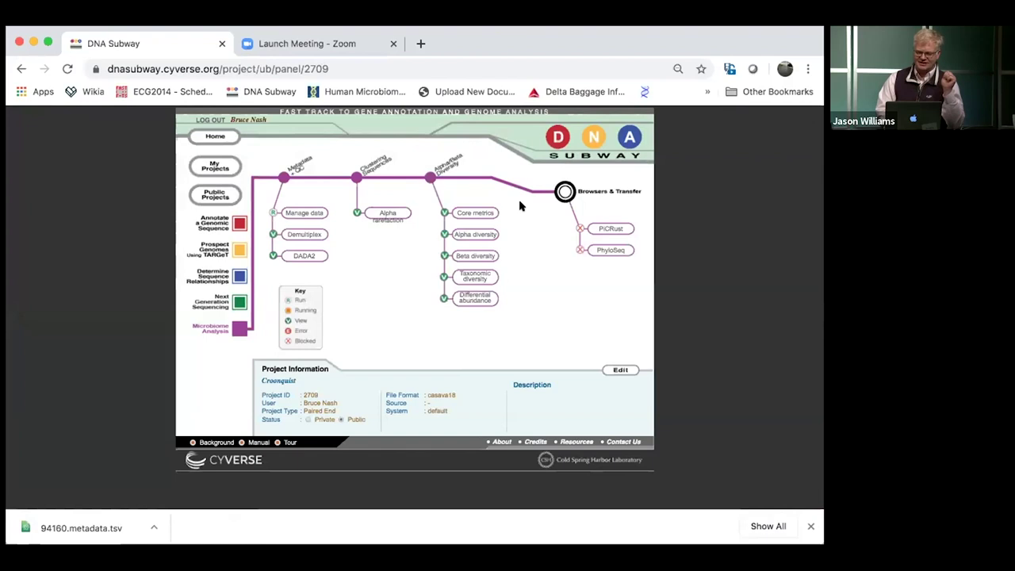
Open the Taxonomy table of job cm37106 from Taxonomic diversity and widen its window to view the Taxon and Confidence columns
click(491, 276)
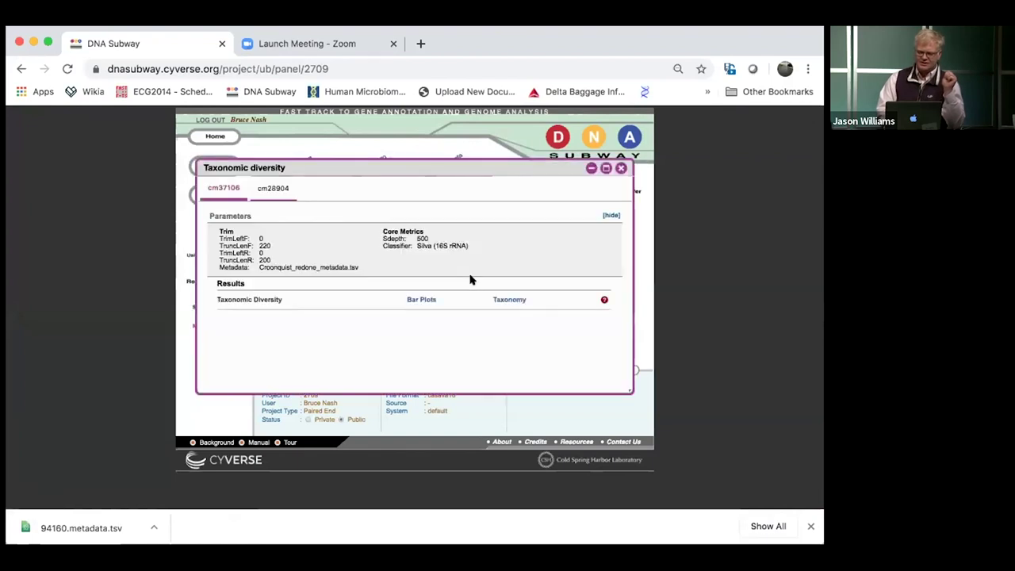
click(507, 300)
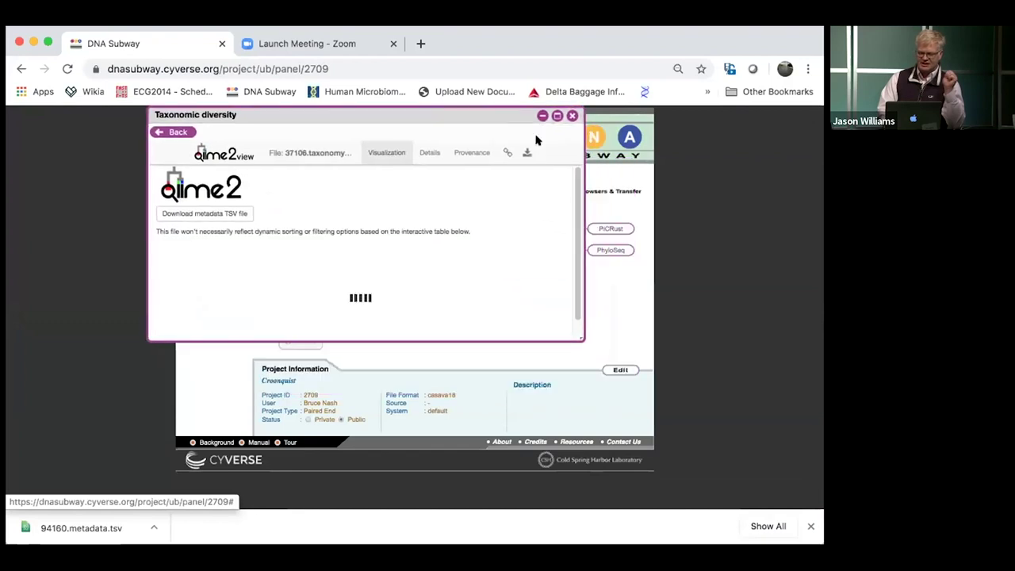
drag(605, 197, 659, 199)
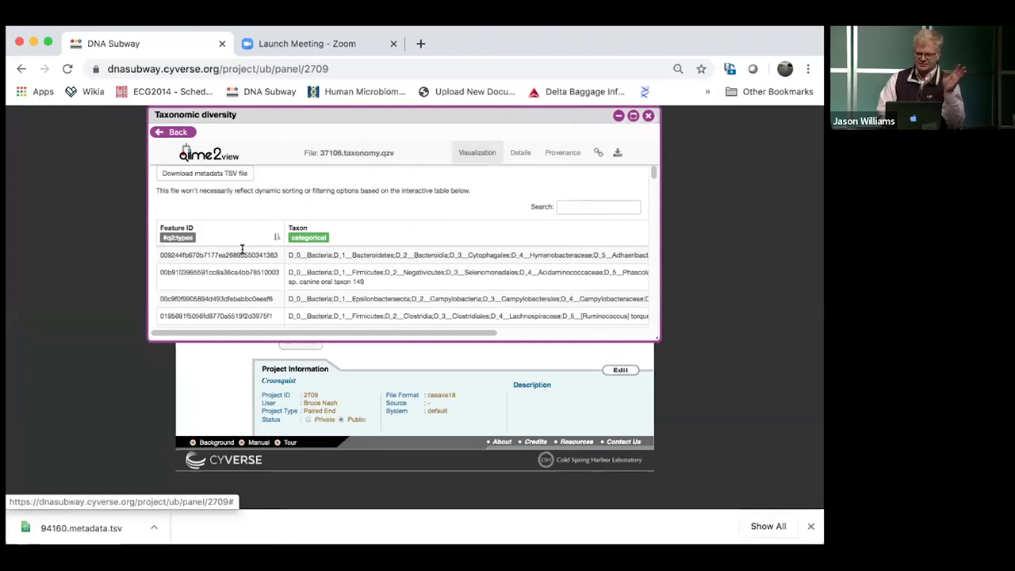
drag(378, 331, 607, 336)
drag(537, 121, 417, 131)
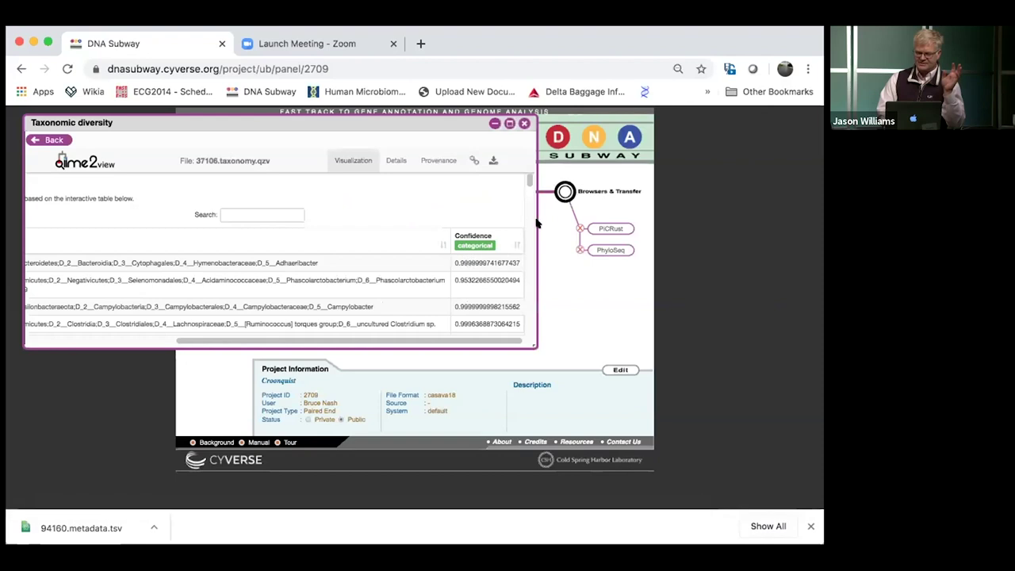
drag(533, 222, 692, 226)
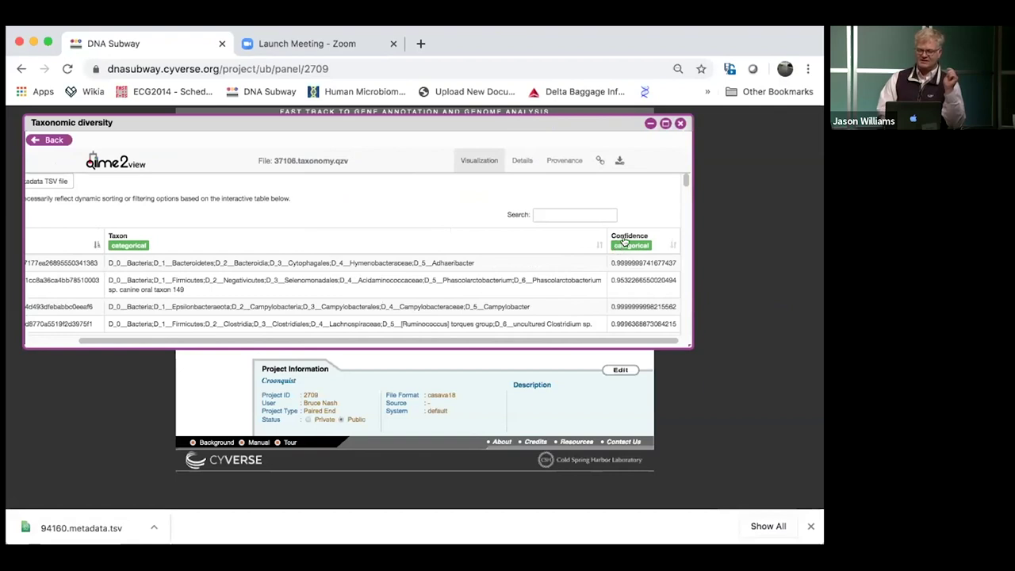
Sort the taxonomy table by ascending Confidence and widen the window to fit all three columns
click(669, 244)
click(655, 244)
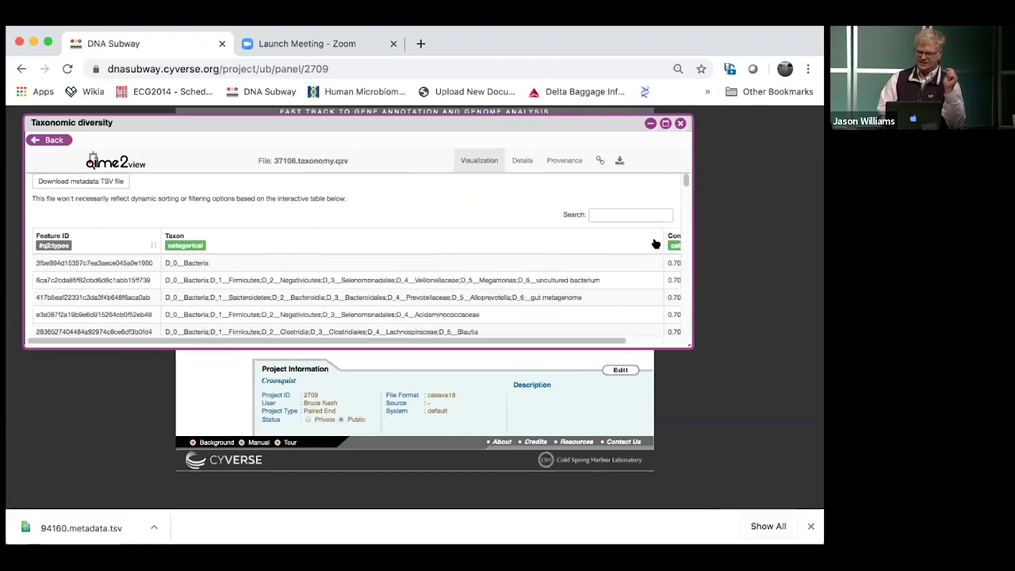
drag(689, 245, 755, 249)
drag(559, 124, 544, 131)
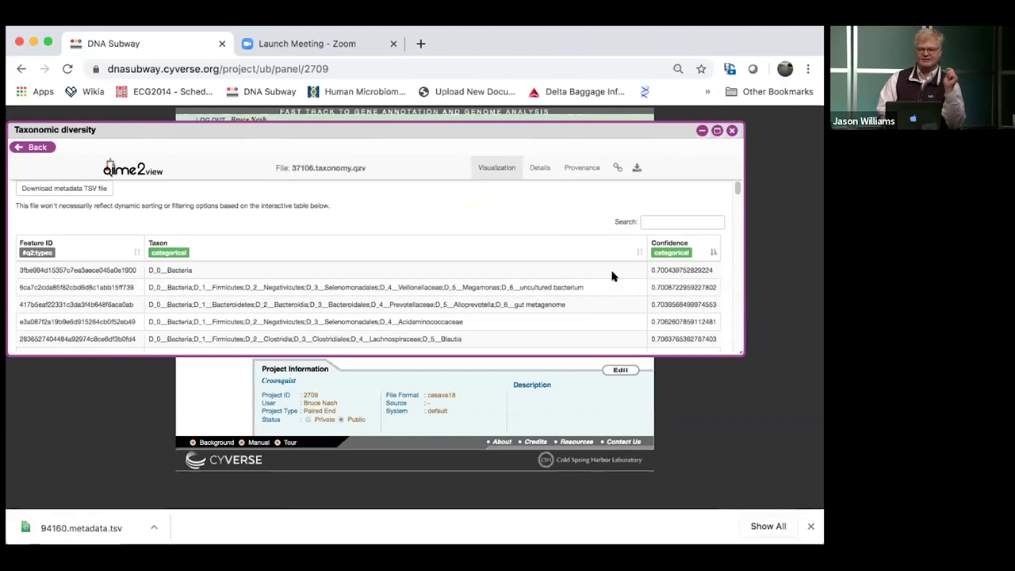
Sort the taxonomy table by descending Confidence, review the assignments, and close the Taxonomic diversity window
click(710, 253)
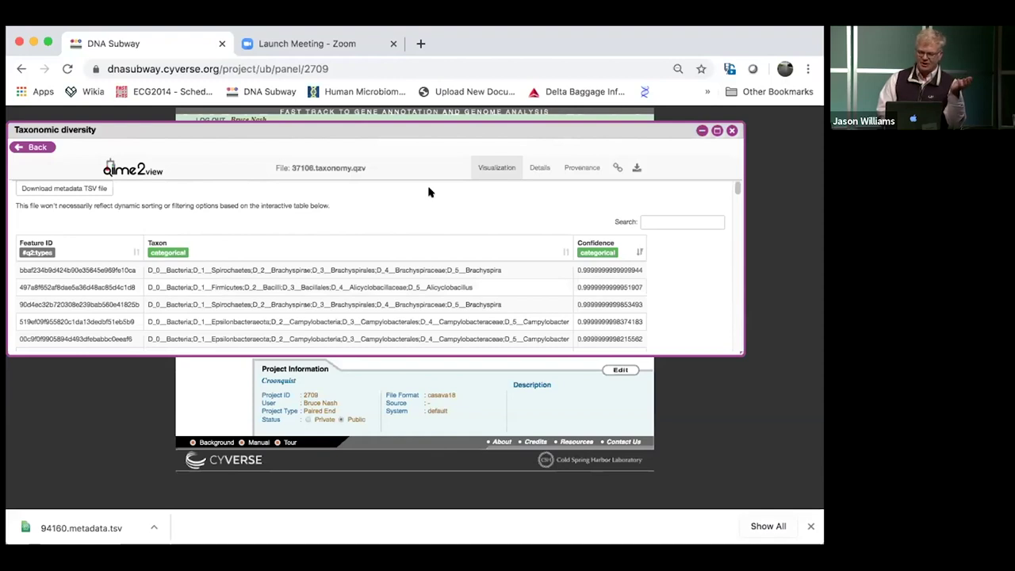
drag(557, 125, 521, 174)
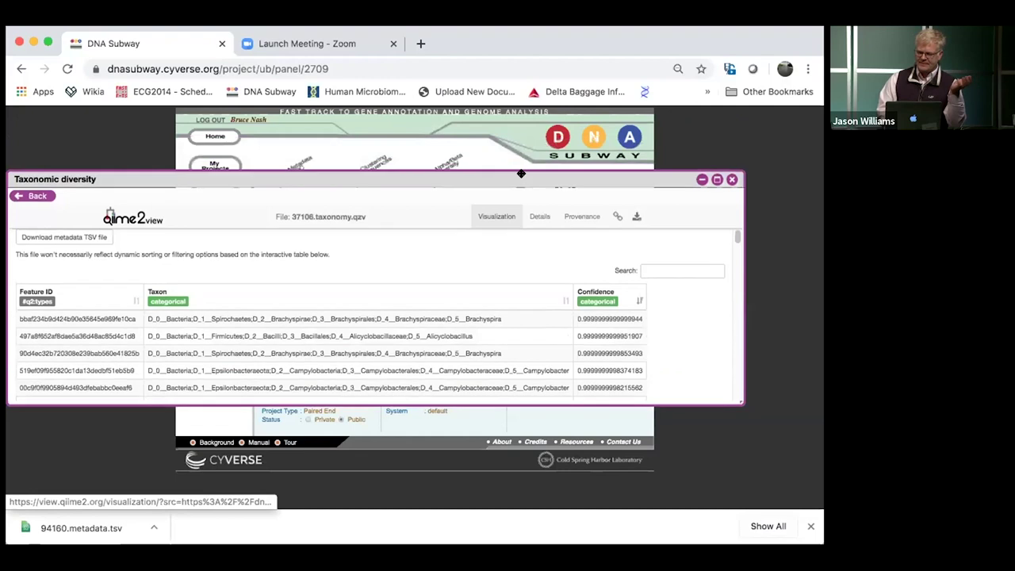
click(731, 180)
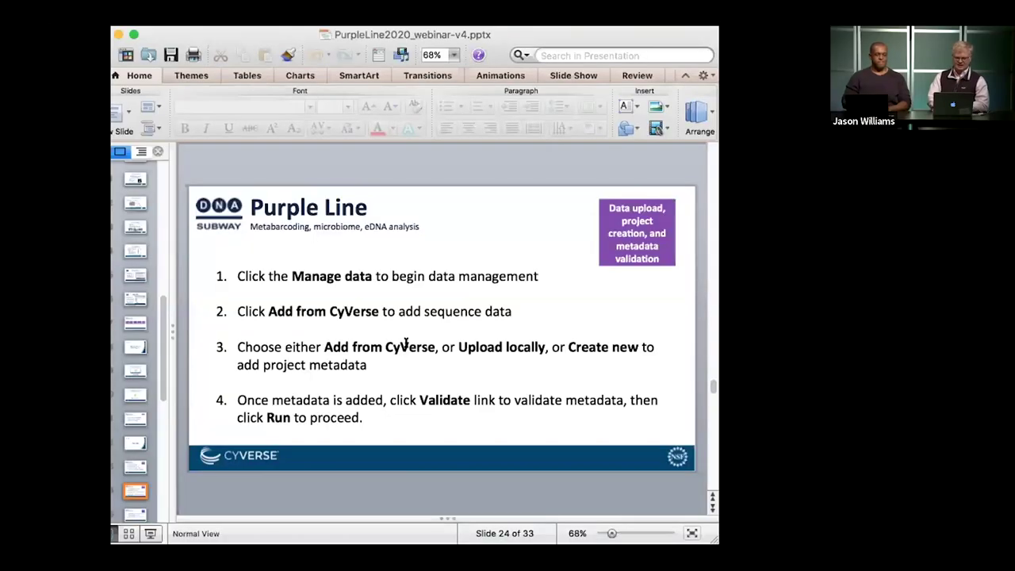
In the PurpleLine2020_webinar-v4.pptx presentation in PowerPoint, advance to the Diversity calculations (Alpha/Beta) slide
key(Down)
key(Down)
key(Down)
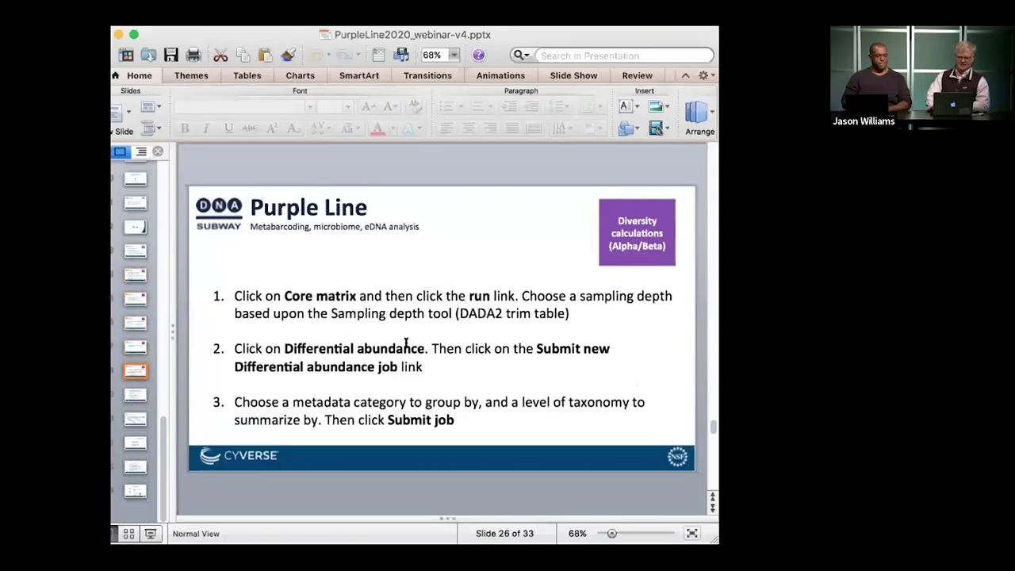